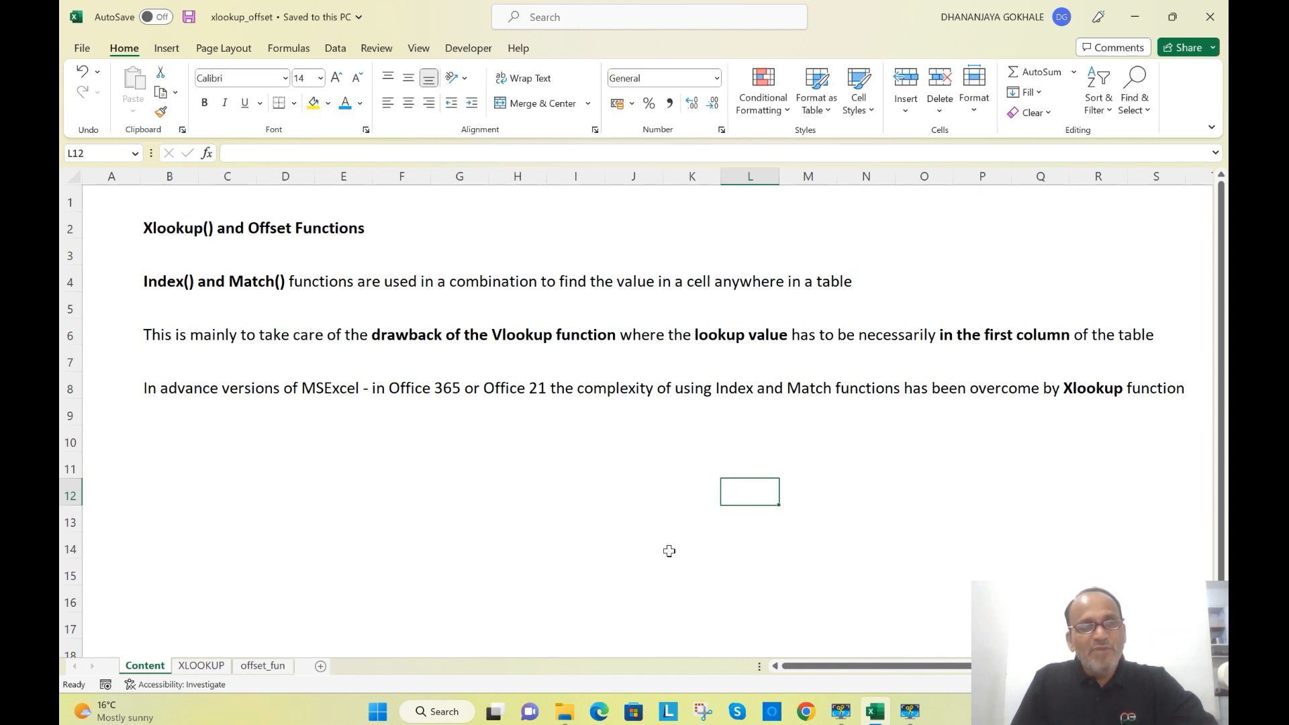
# - Review the Content sheet's notes on the Index and Match functions and the Vlookup drawback
pyautogui.click(171, 281)
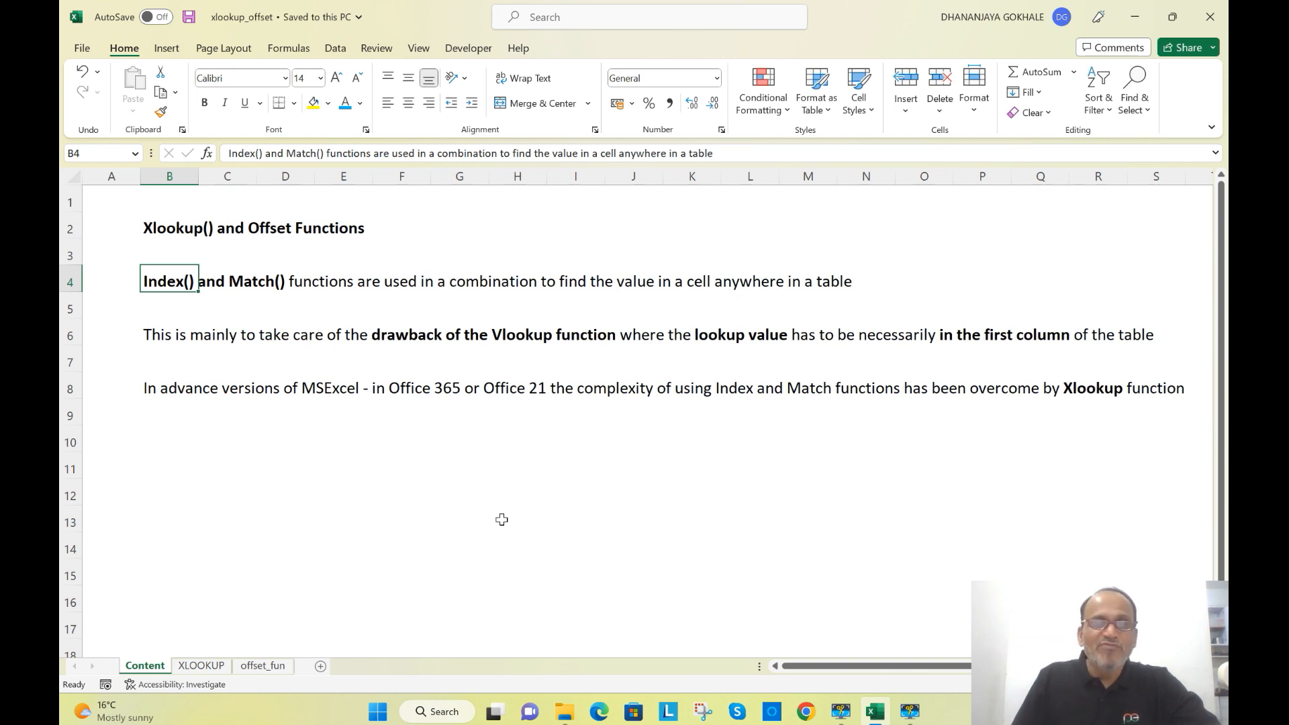
pyautogui.click(427, 335)
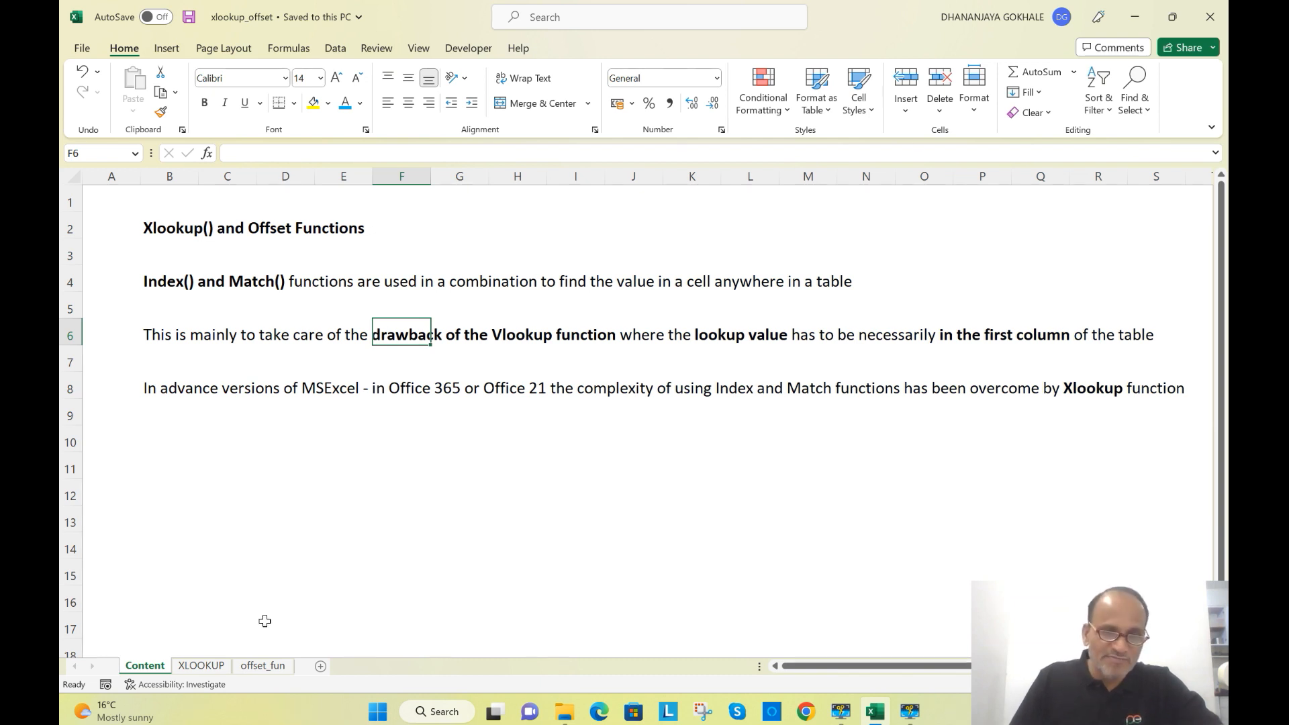
# - Open the XLOOKUP sheet and select the employee table B2:E7, moving the active cell within it to C5
pyautogui.click(202, 665)
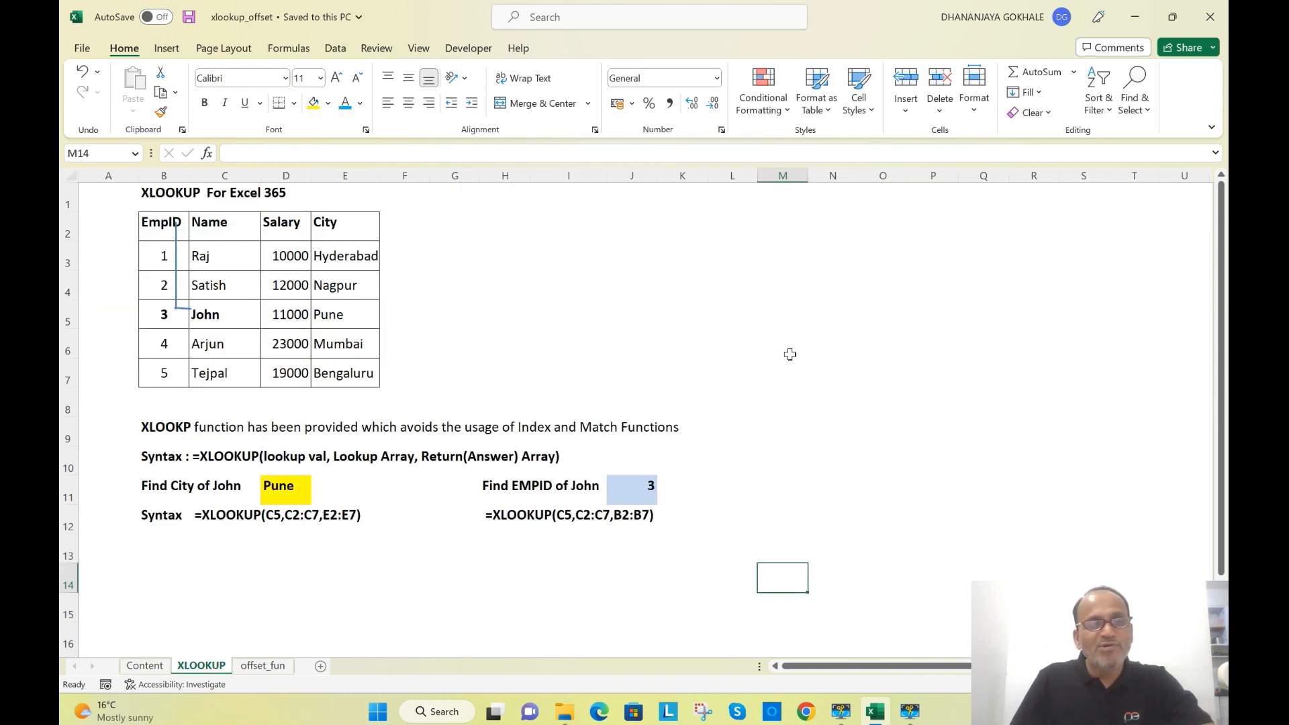
pyautogui.moveTo(172, 230); pyautogui.dragTo(335, 376)
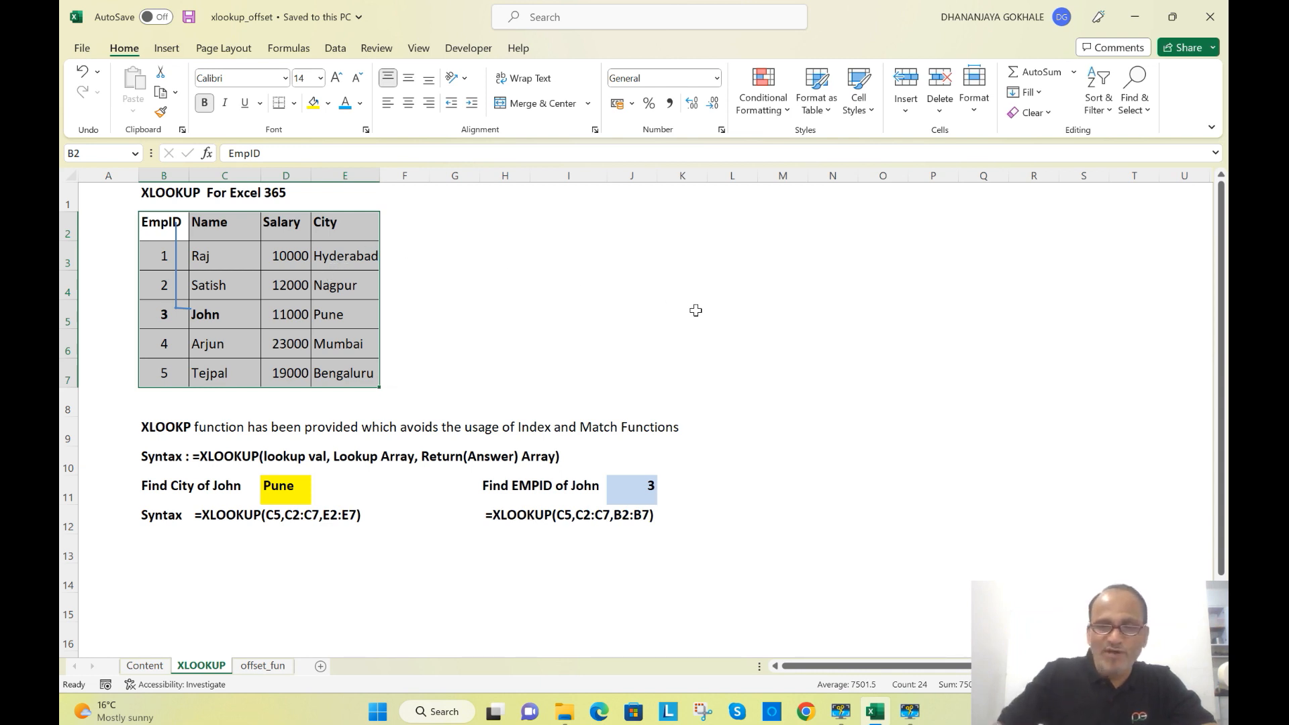
pyautogui.press('Return')
pyautogui.press('Return')
pyautogui.press('Return')
pyautogui.press('Return')
pyautogui.press('Return')
pyautogui.press('Return')
pyautogui.press('Return')
pyautogui.press('Return')
pyautogui.press('Return')
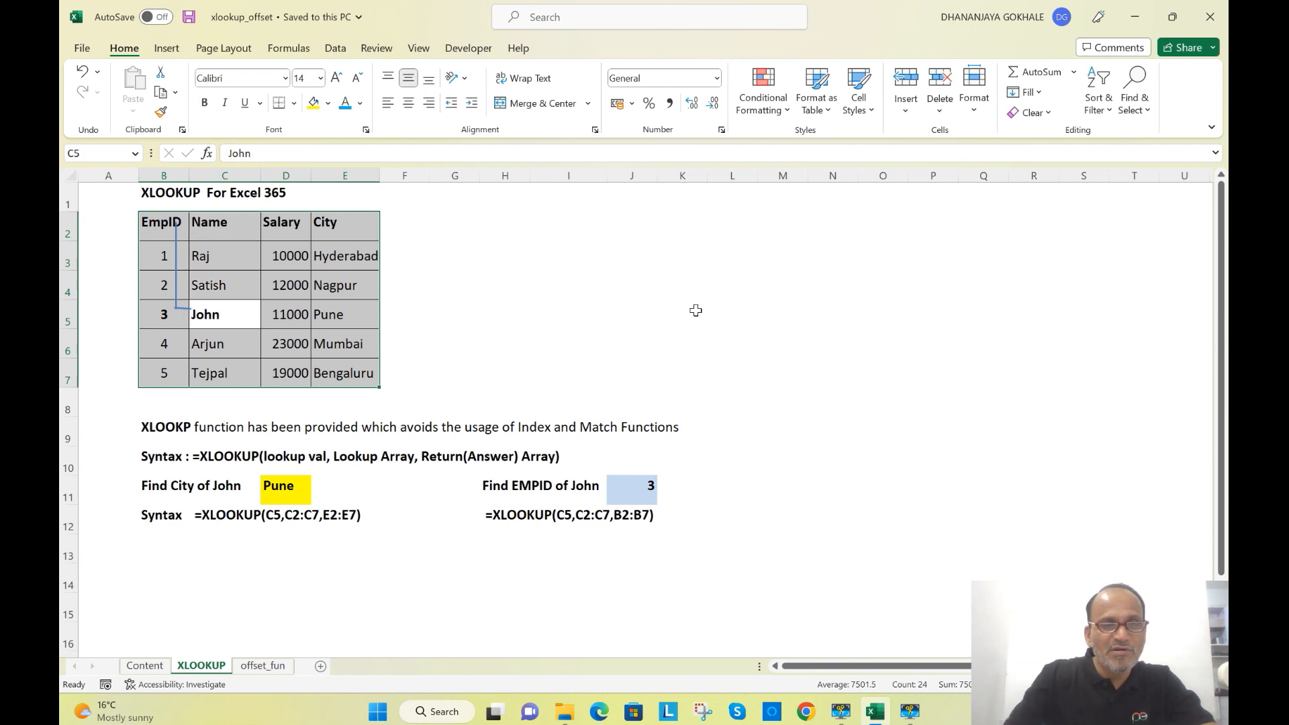
# - Examine the city lookup example, comparing the question in B11 with the name in C5 and the city in E5
pyautogui.click(193, 486)
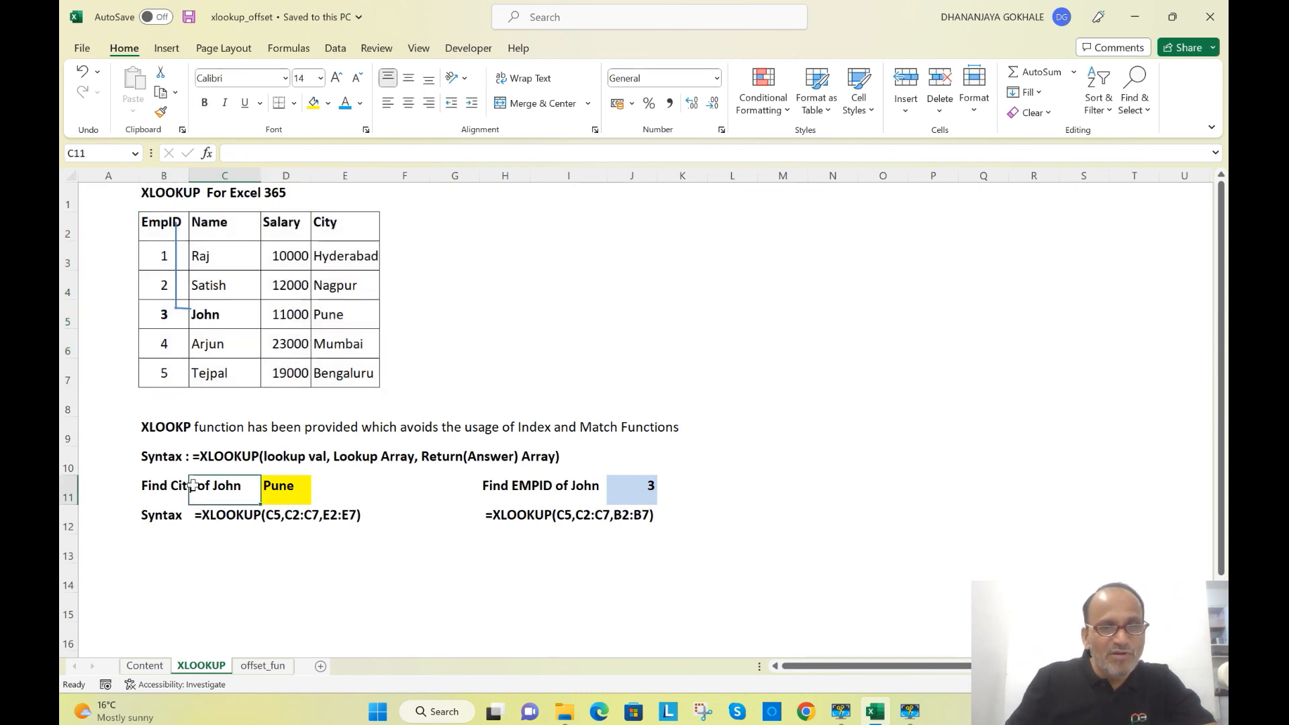
pyautogui.click(169, 489)
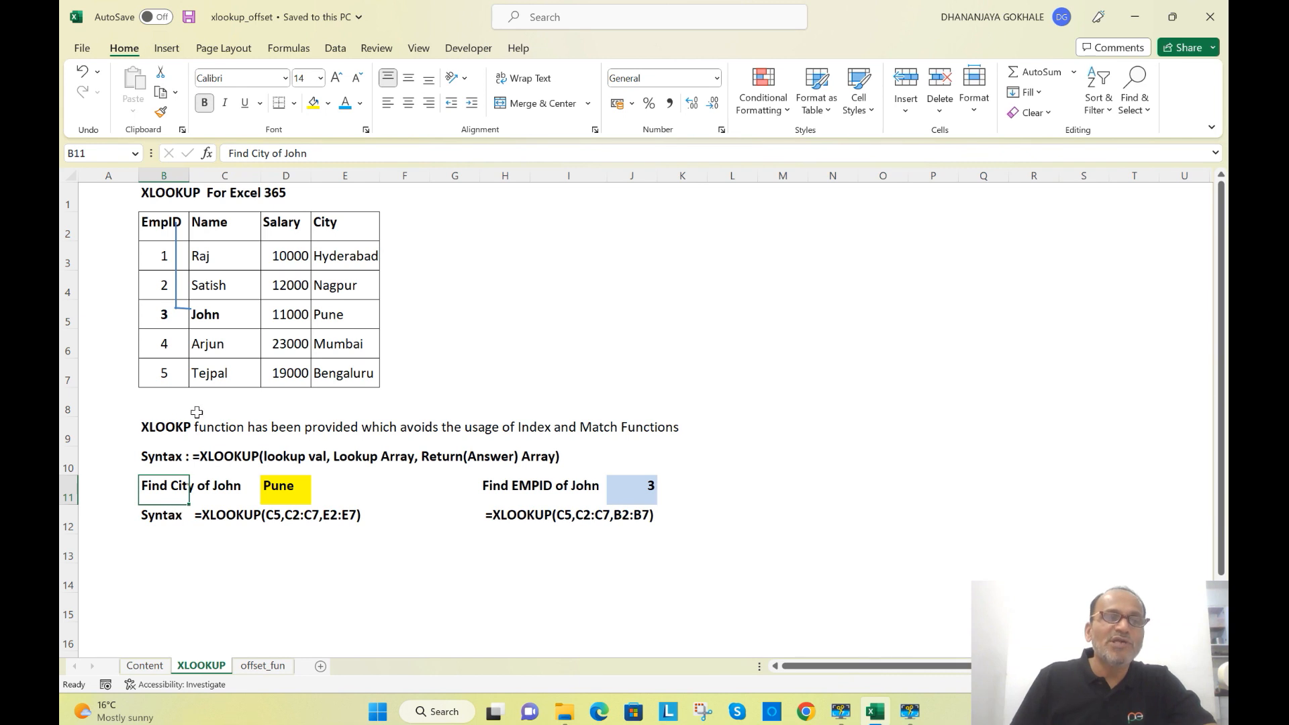
pyautogui.click(227, 326)
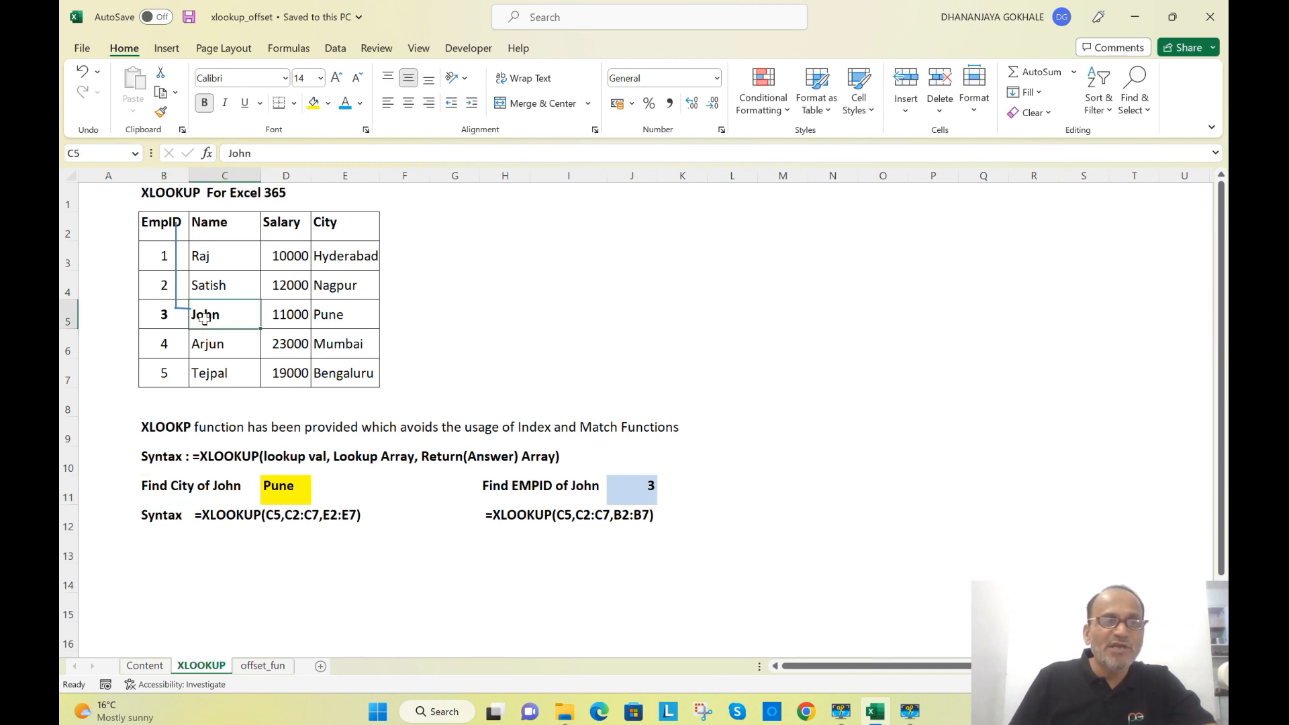
pyautogui.click(340, 318)
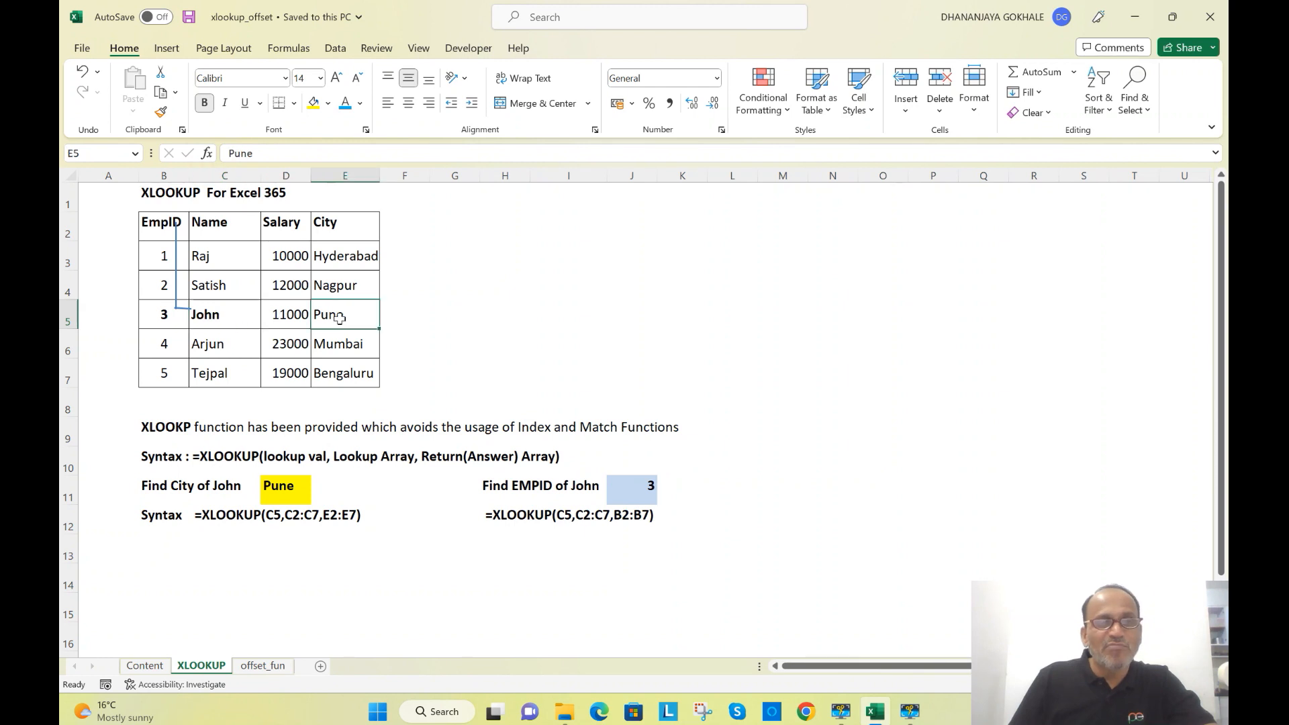
pyautogui.click(213, 318)
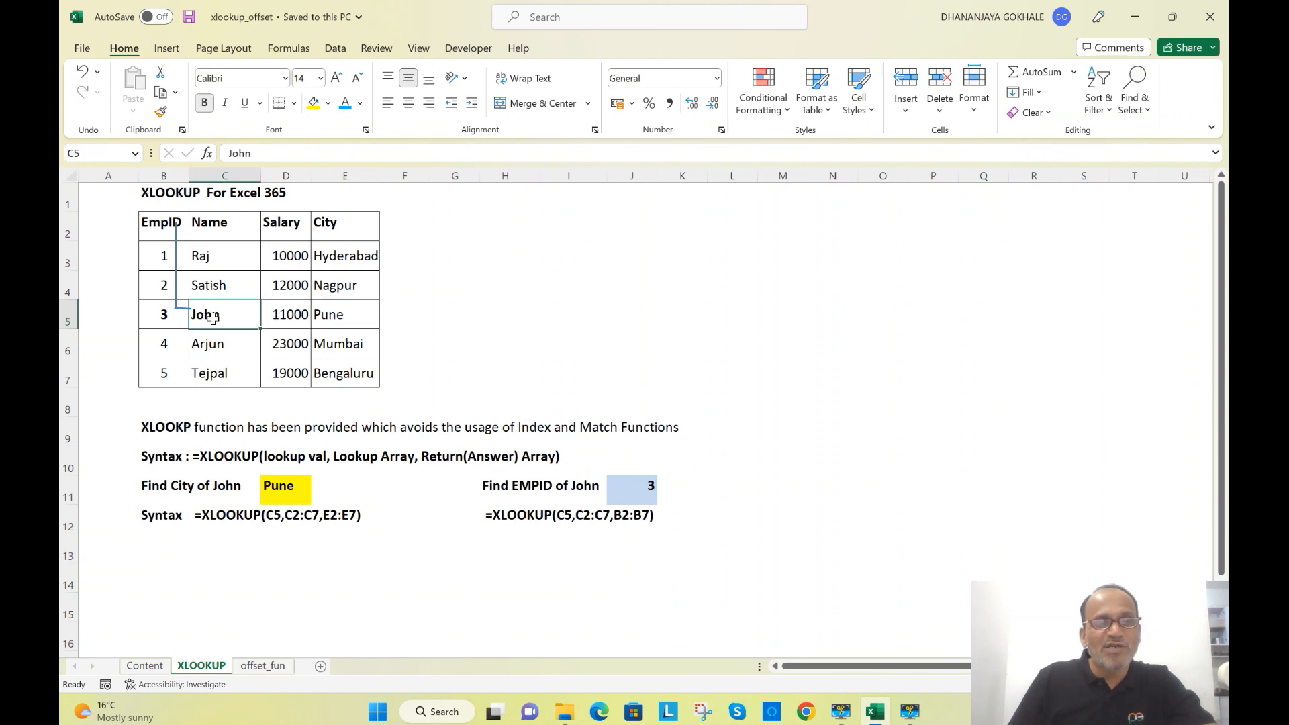
pyautogui.click(351, 318)
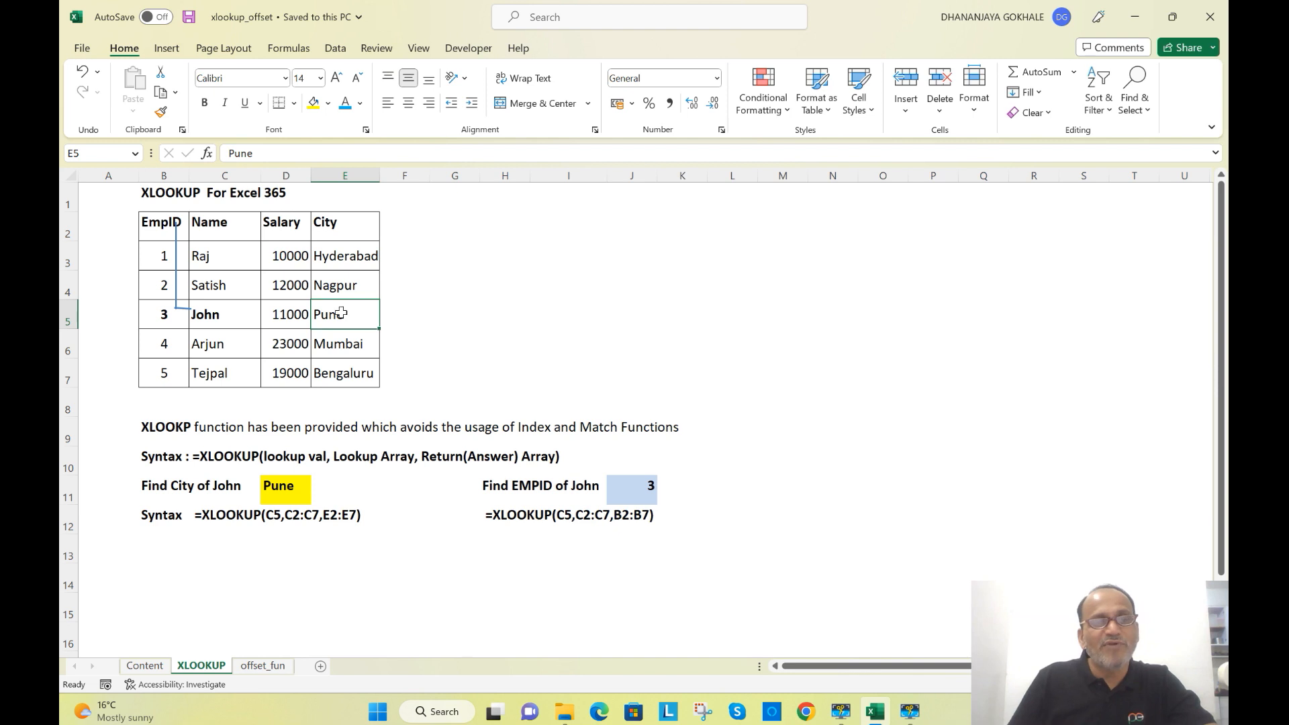
pyautogui.click(204, 317)
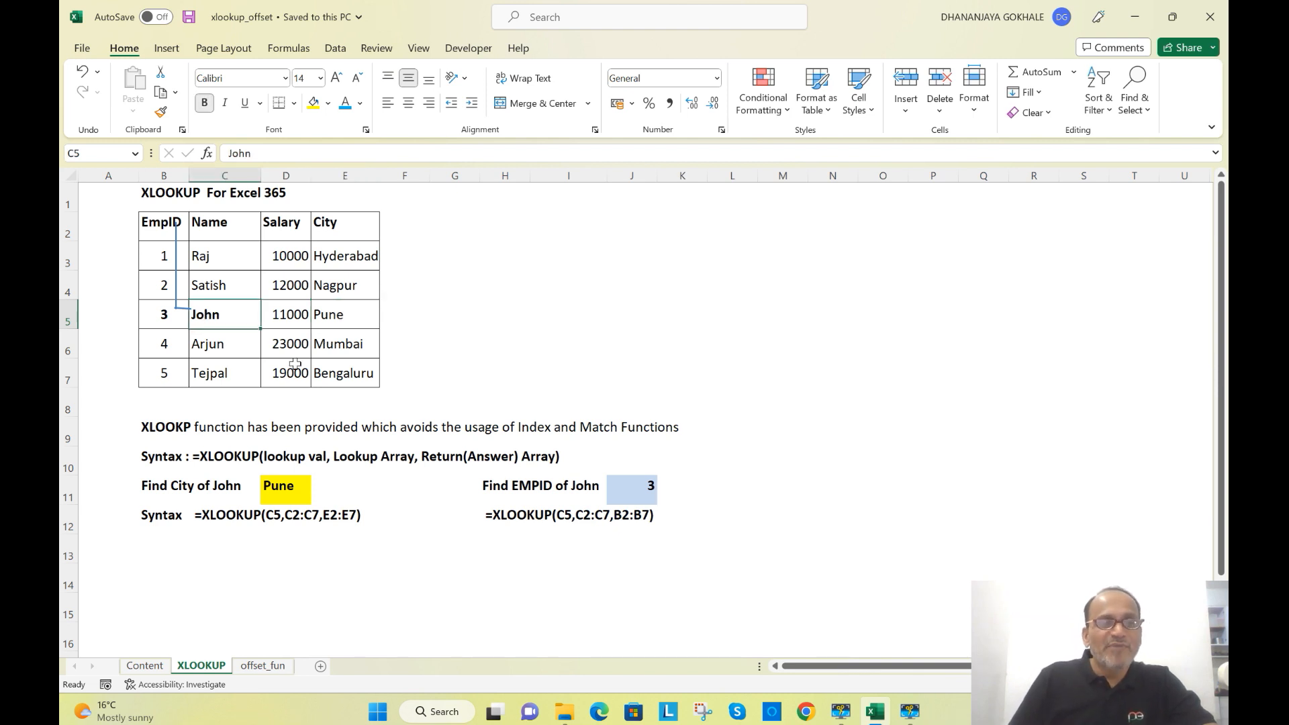
# - Examine the employee ID lookup example, relating the question in H11 to the name in C5 and the ID in B5
pyautogui.click(519, 488)
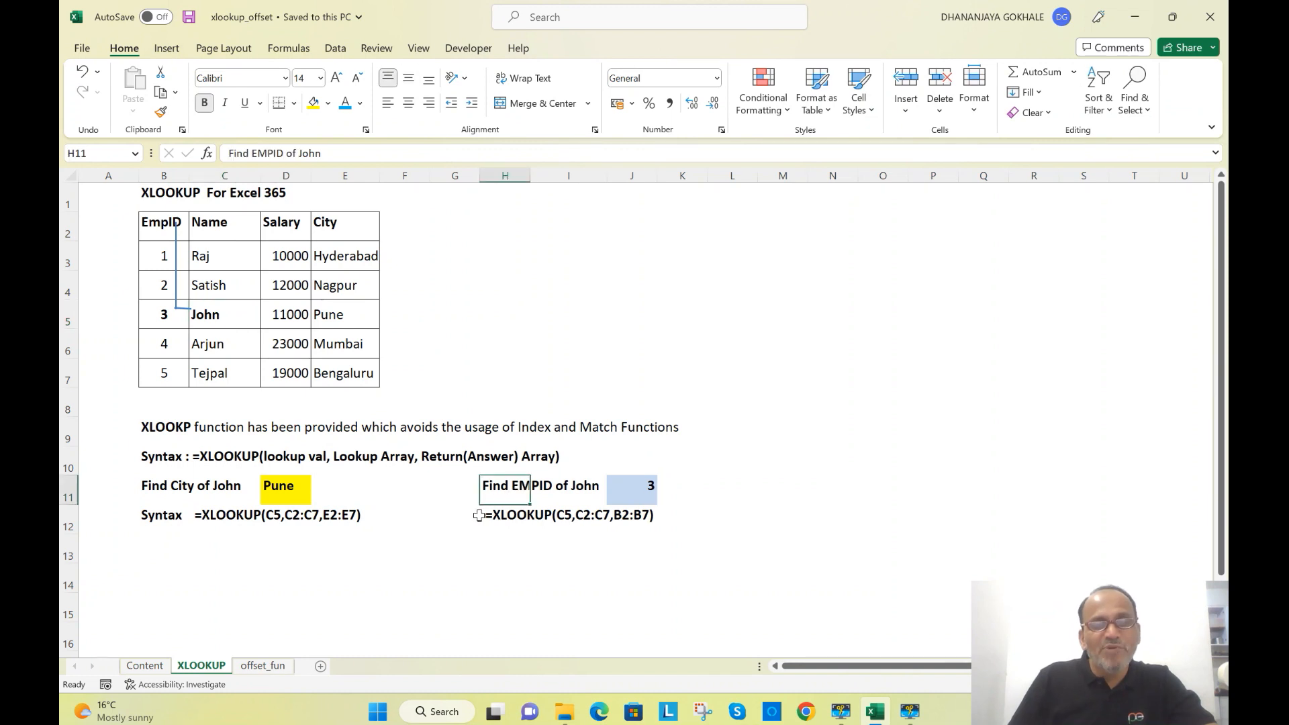
pyautogui.click(215, 319)
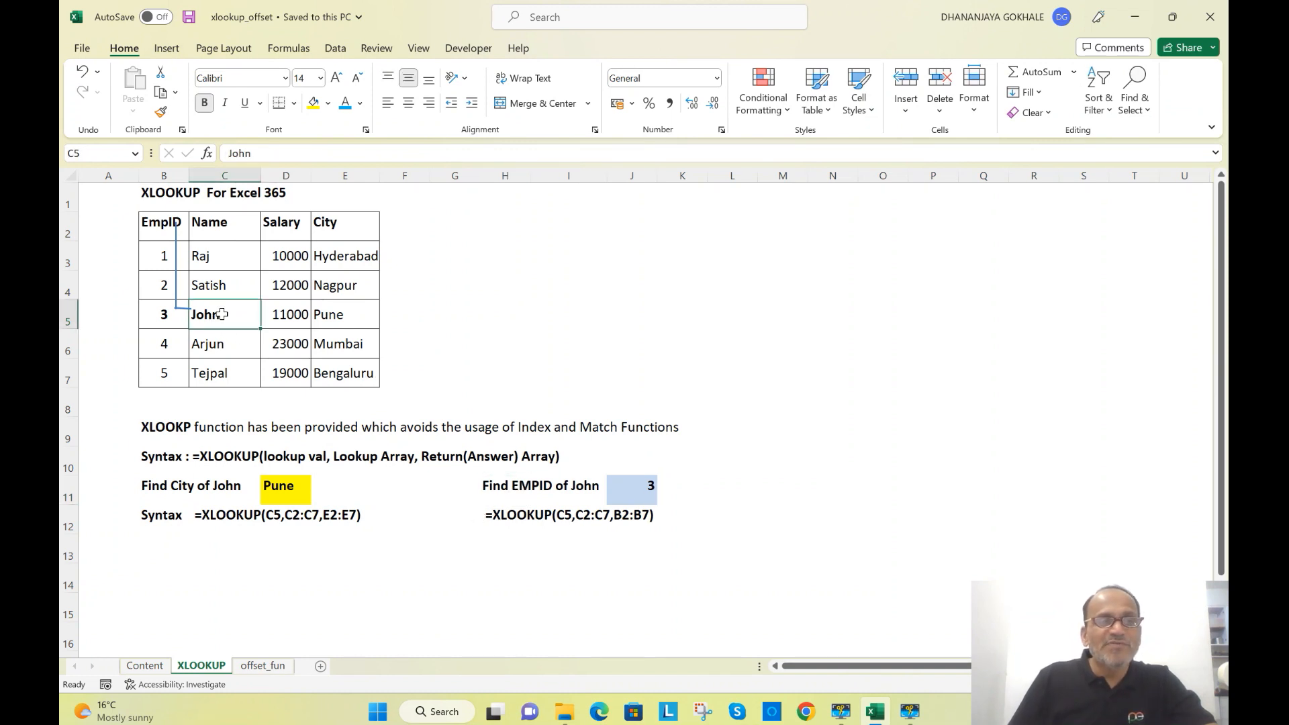
pyautogui.click(162, 323)
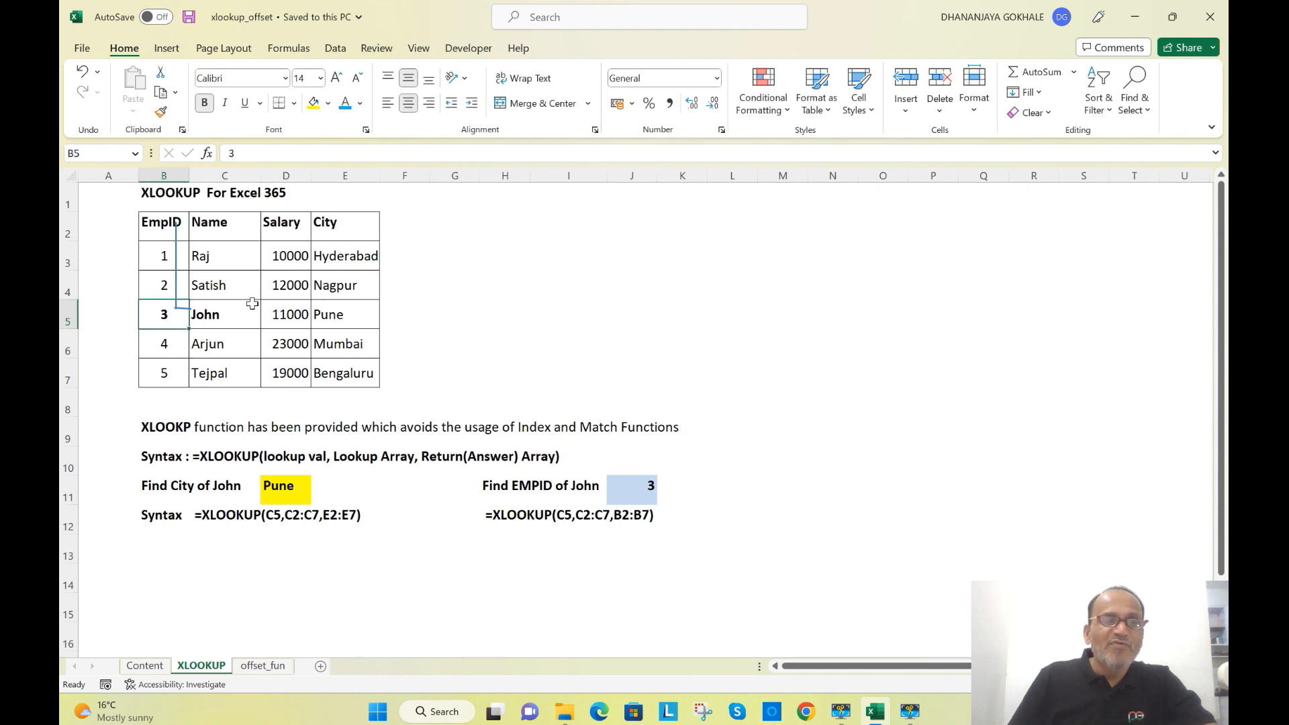
pyautogui.click(218, 313)
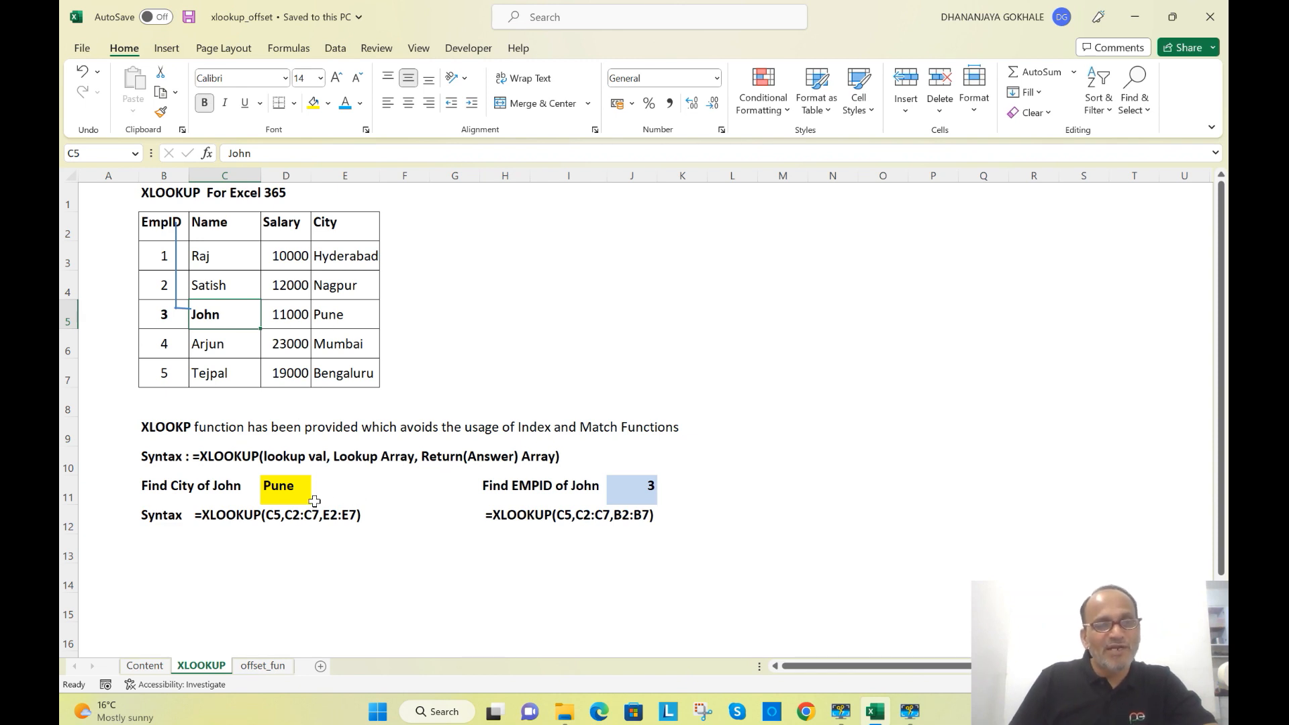
# - Trace the XLOOKUP syntax through lookup value C5, lookup array C2:C7 and return array E2:E7
pyautogui.click(230, 459)
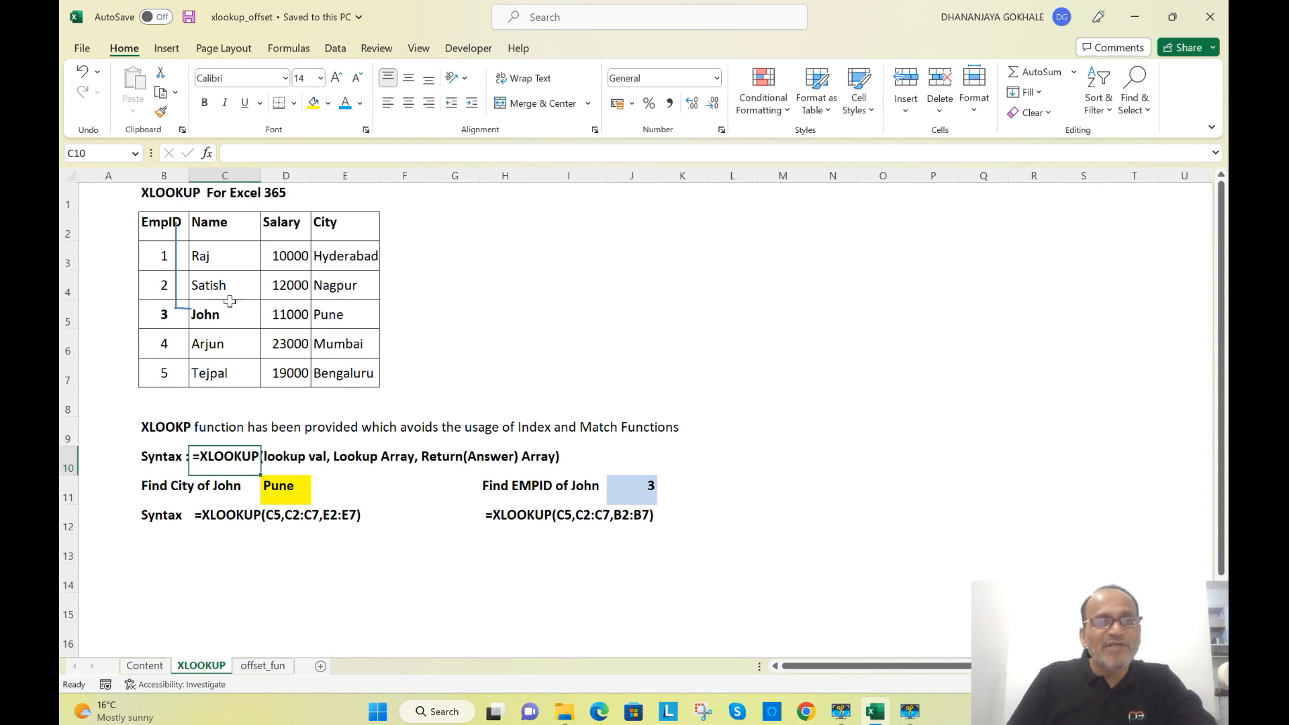
pyautogui.moveTo(227, 222); pyautogui.dragTo(233, 371)
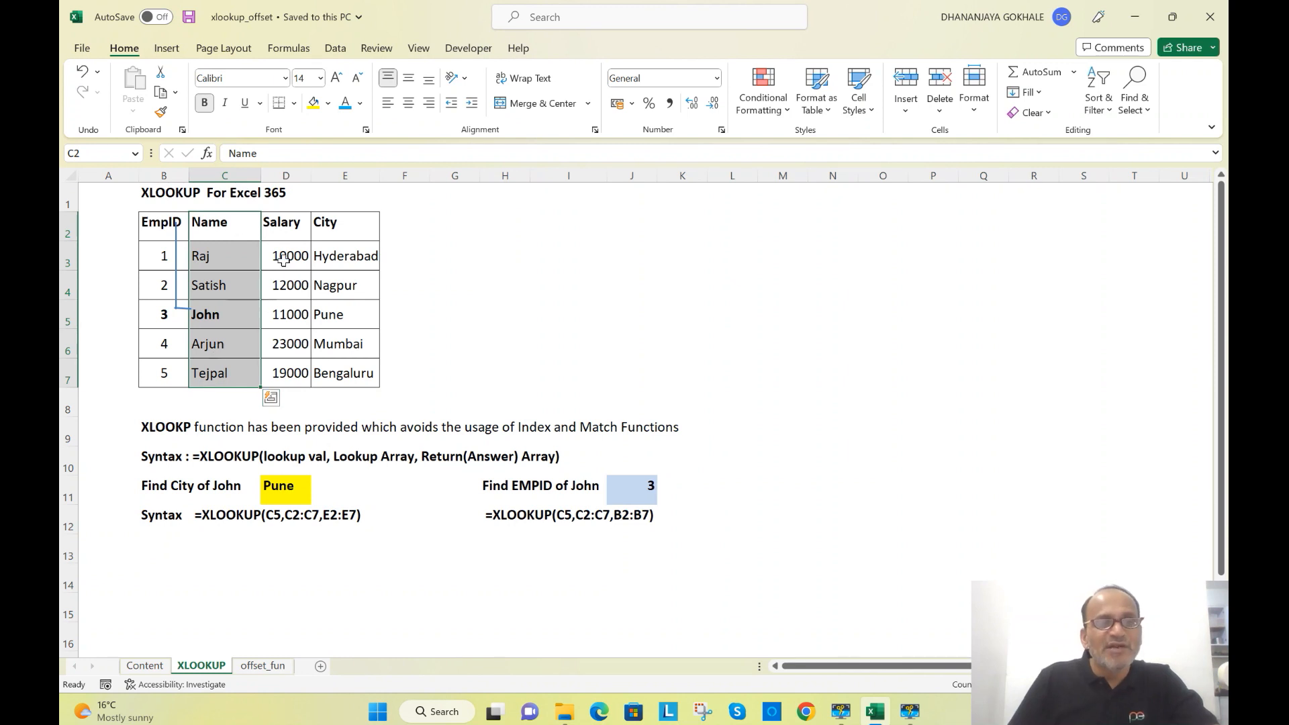
pyautogui.moveTo(336, 231); pyautogui.dragTo(329, 366)
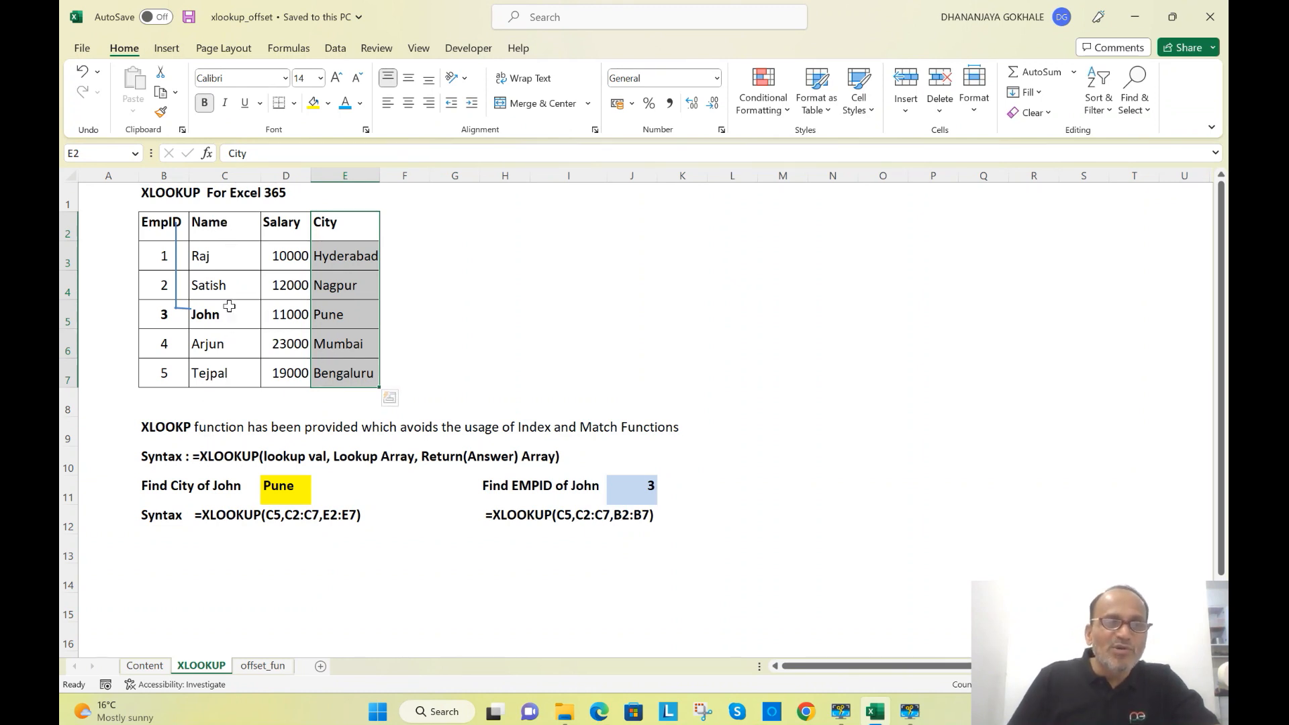
pyautogui.click(220, 318)
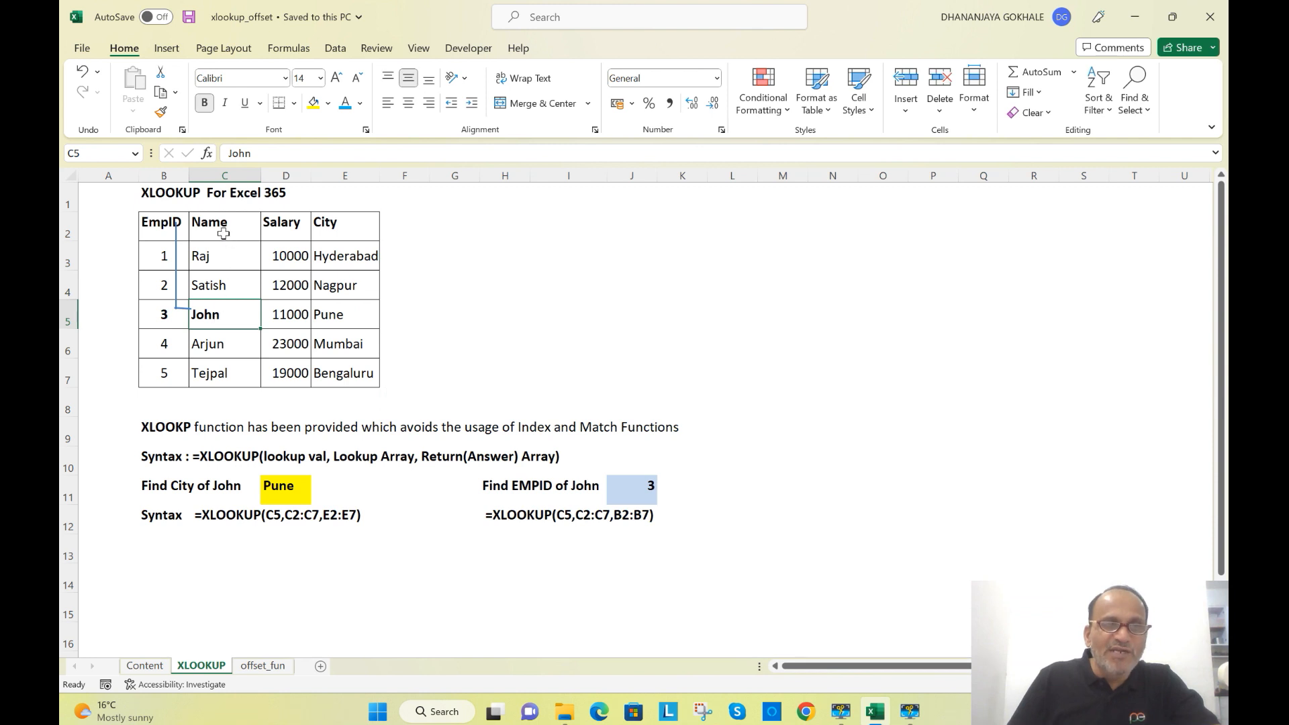
pyautogui.moveTo(222, 226); pyautogui.dragTo(212, 375)
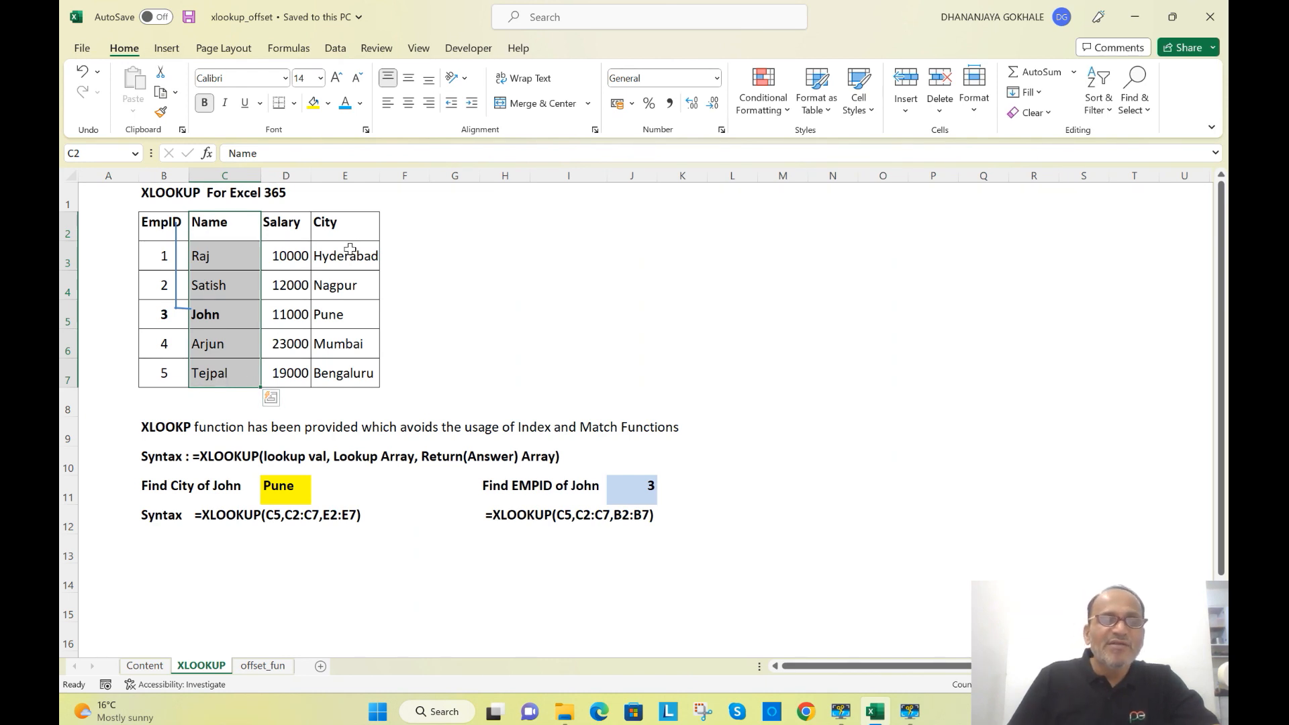
pyautogui.moveTo(344, 228); pyautogui.dragTo(343, 375)
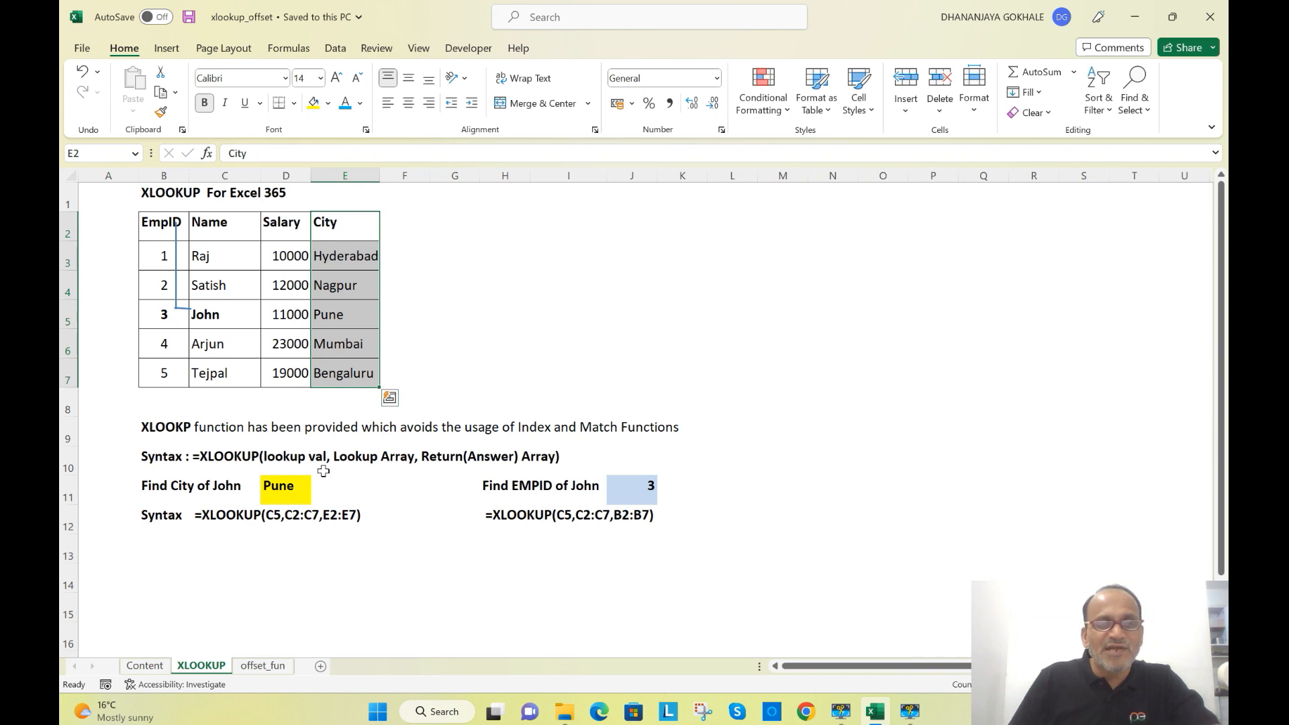
# - Inspect the lookup value and return array arguments of the city XLOOKUP formula in D11, leaving the formula as it is
pyautogui.click(290, 493)
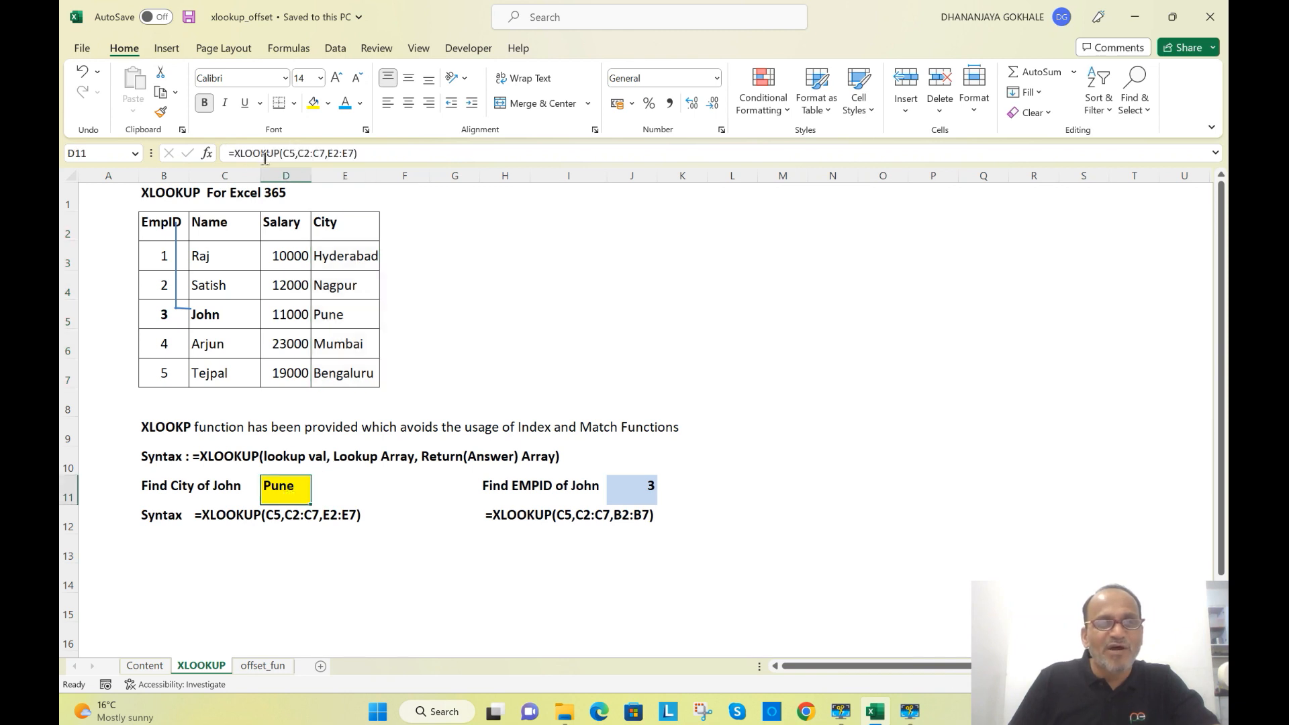
pyautogui.click(295, 152)
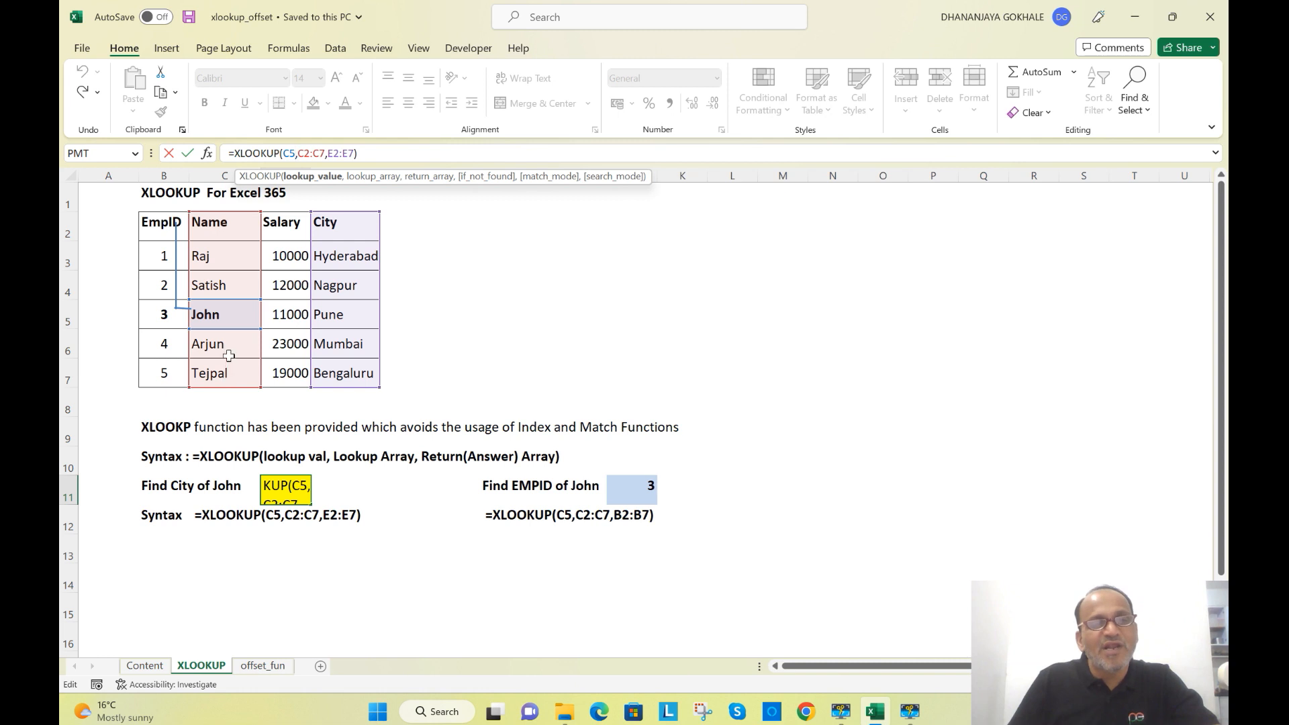
pyautogui.click(338, 149)
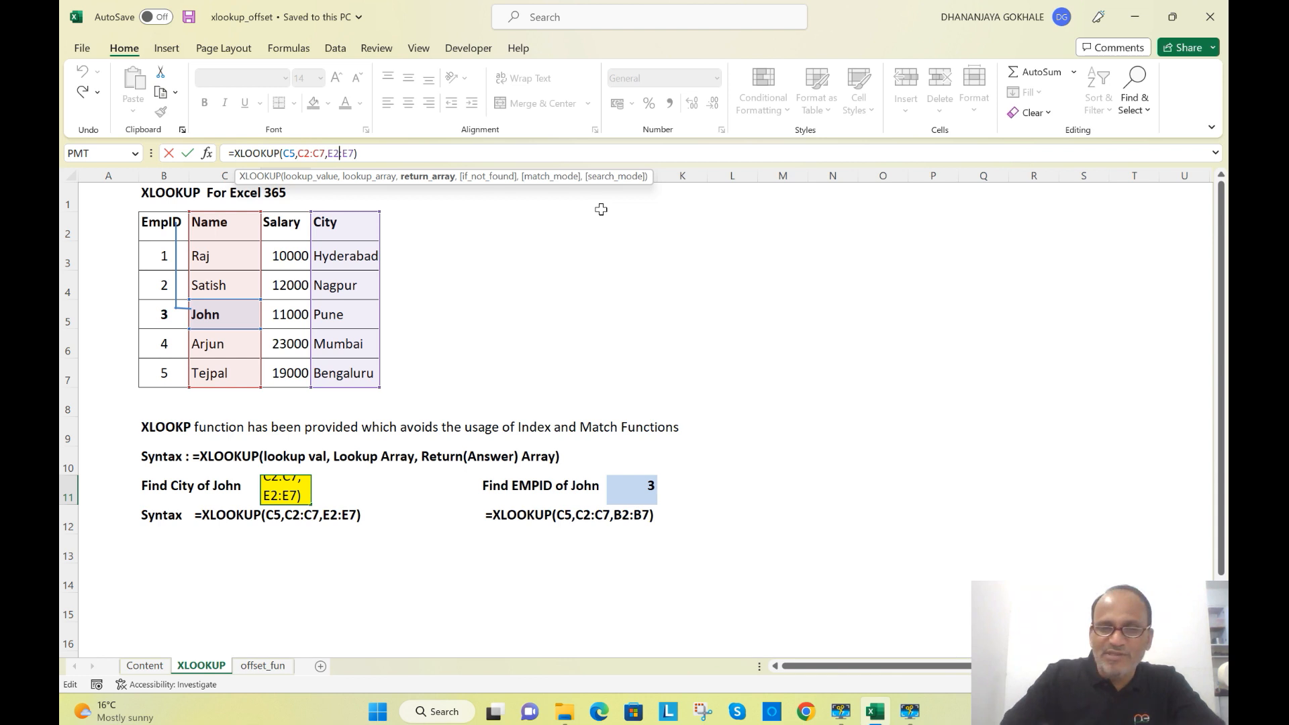
pyautogui.press('Return')
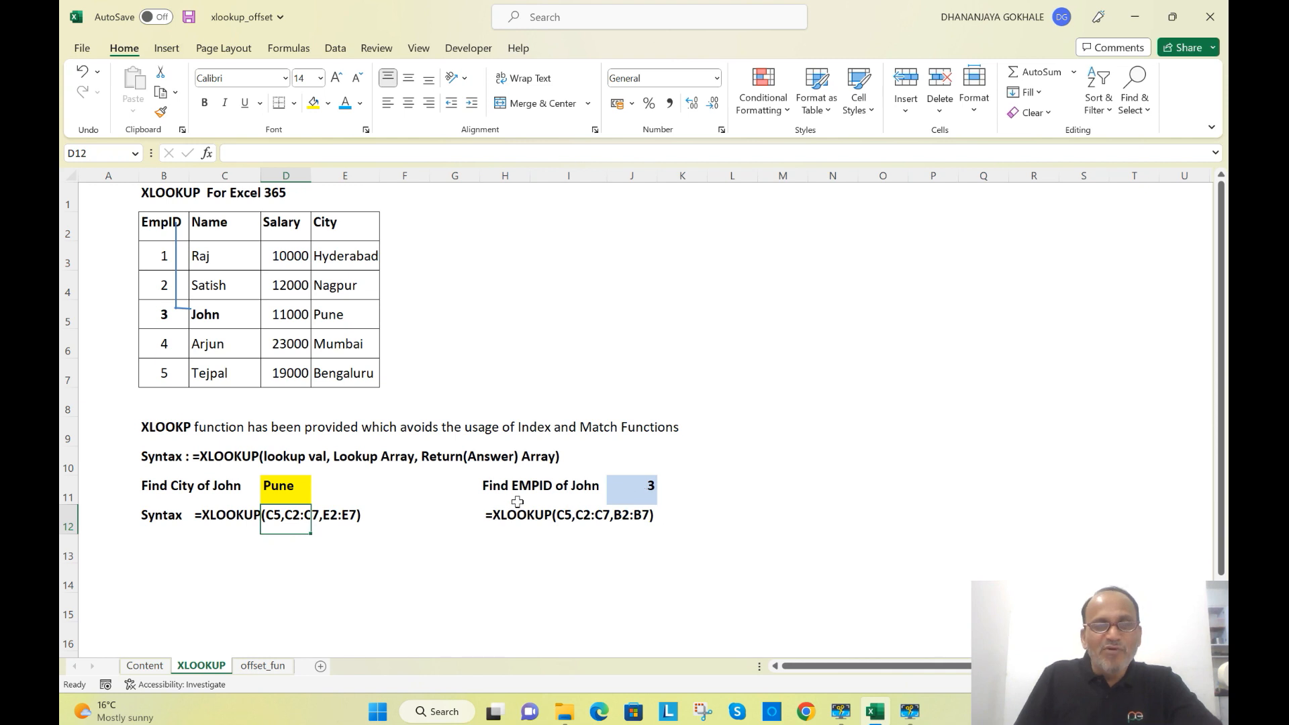
# - Inspect the arguments of the employee ID XLOOKUP formula in J11, keep it as is, and select its lookup value in C5
pyautogui.click(650, 482)
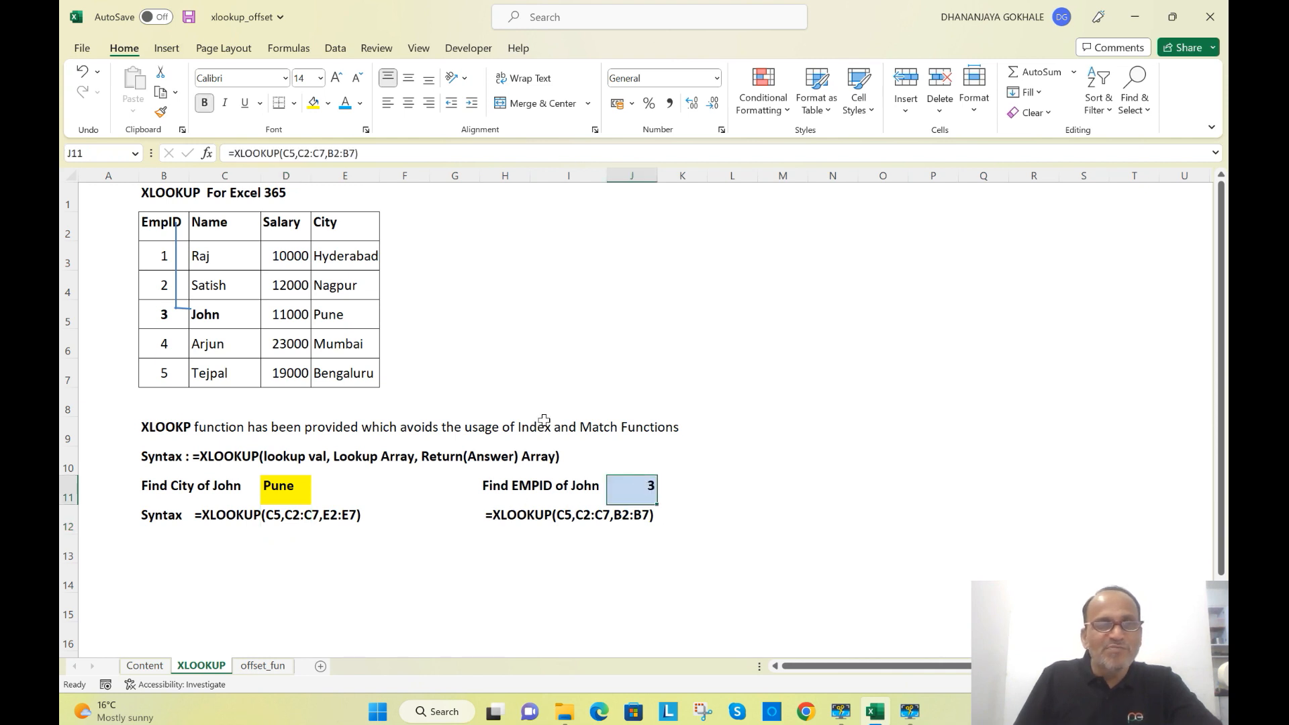
pyautogui.click(290, 153)
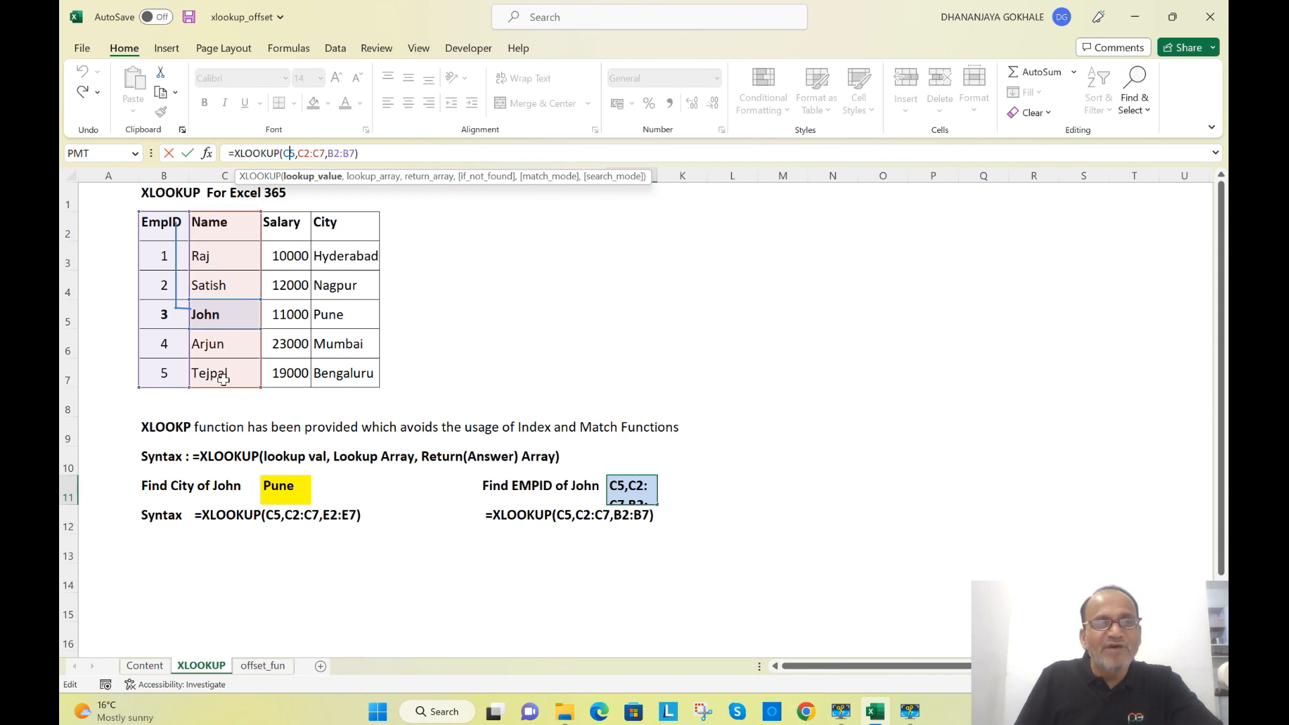
pyautogui.click(335, 153)
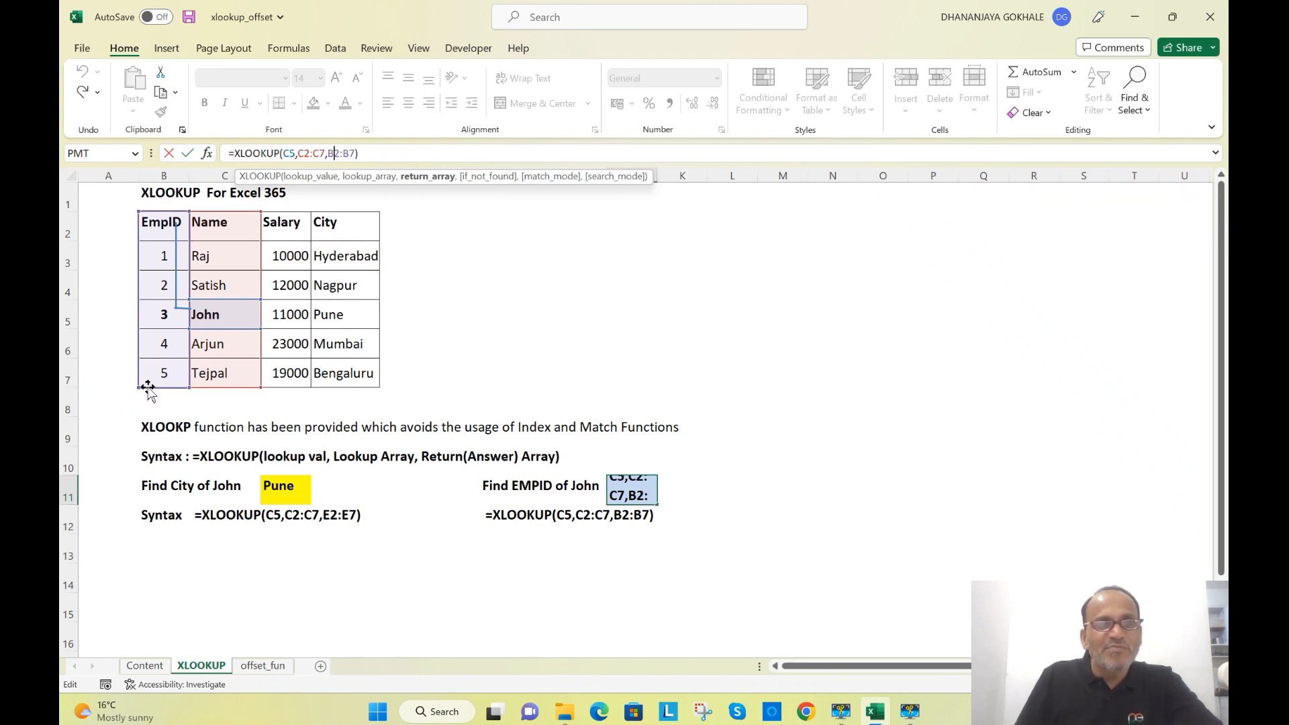
pyautogui.press('Return')
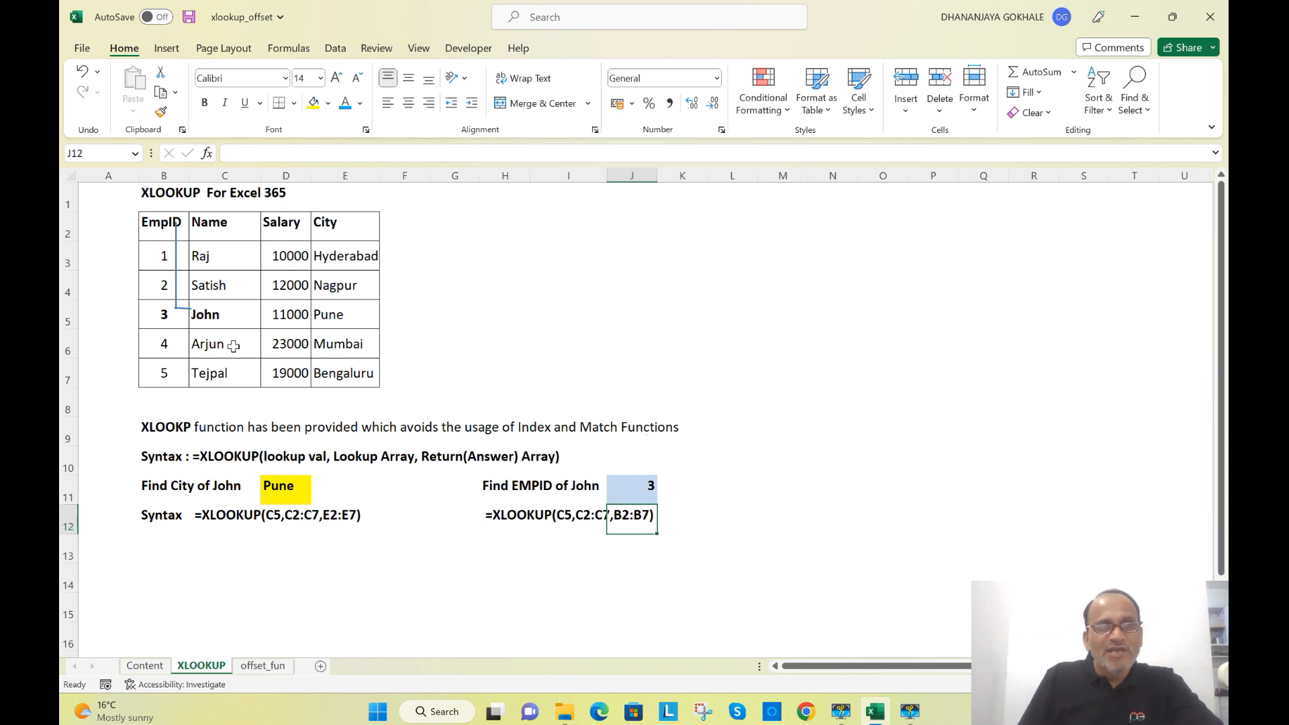
pyautogui.click(215, 323)
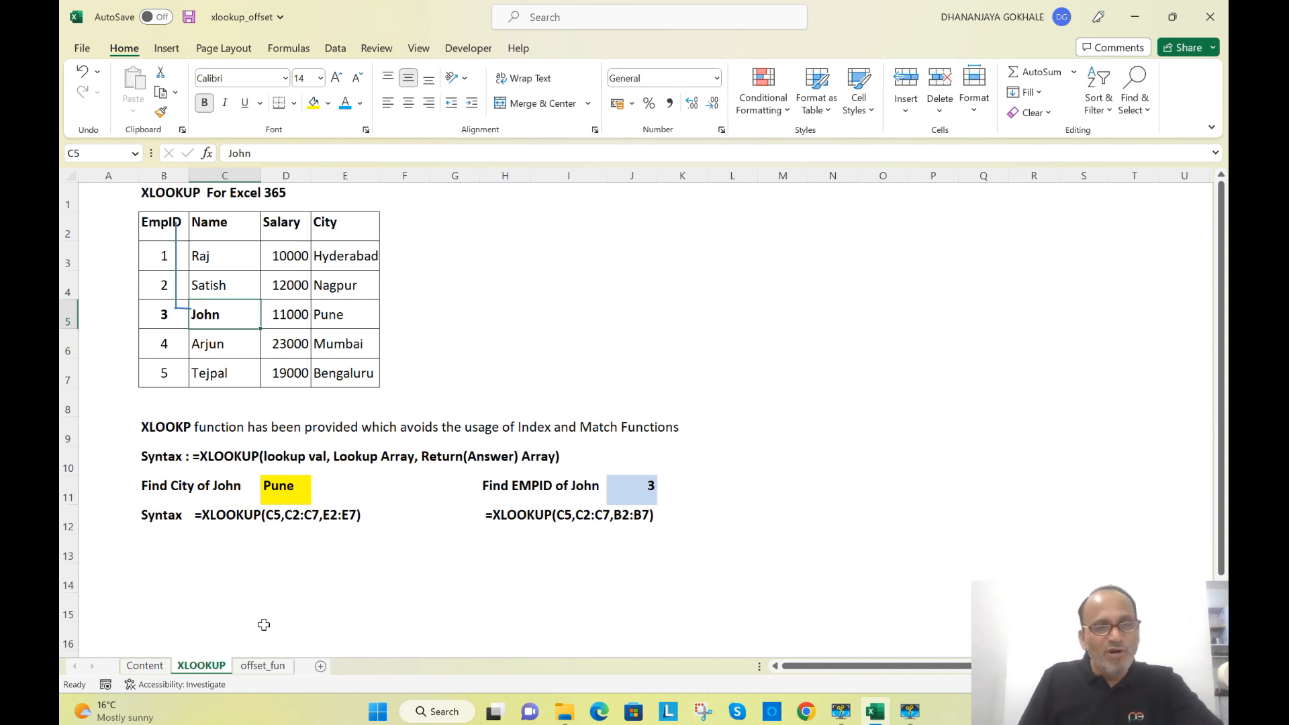
# - Open the offset_fun sheet and highlight the 2007–2010 visitor figures in D10:E13 and their totals in F10:F13
pyautogui.click(262, 666)
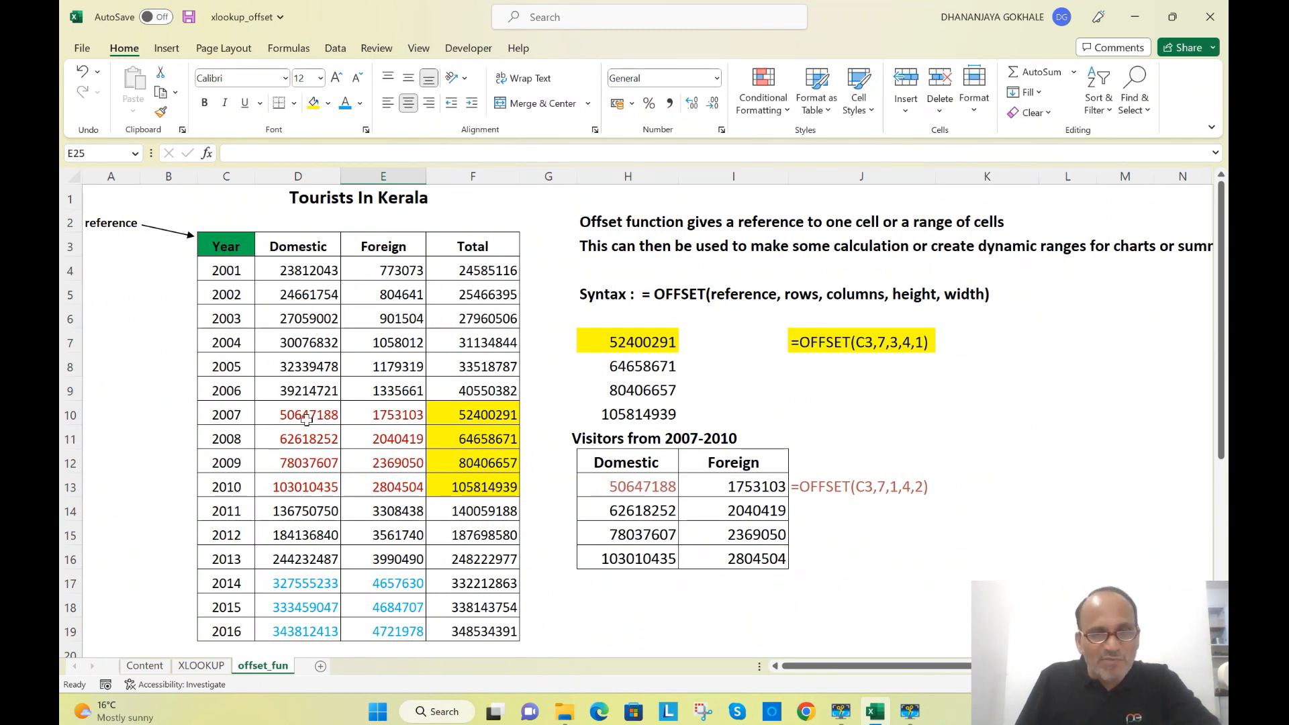
pyautogui.moveTo(307, 420); pyautogui.dragTo(387, 484)
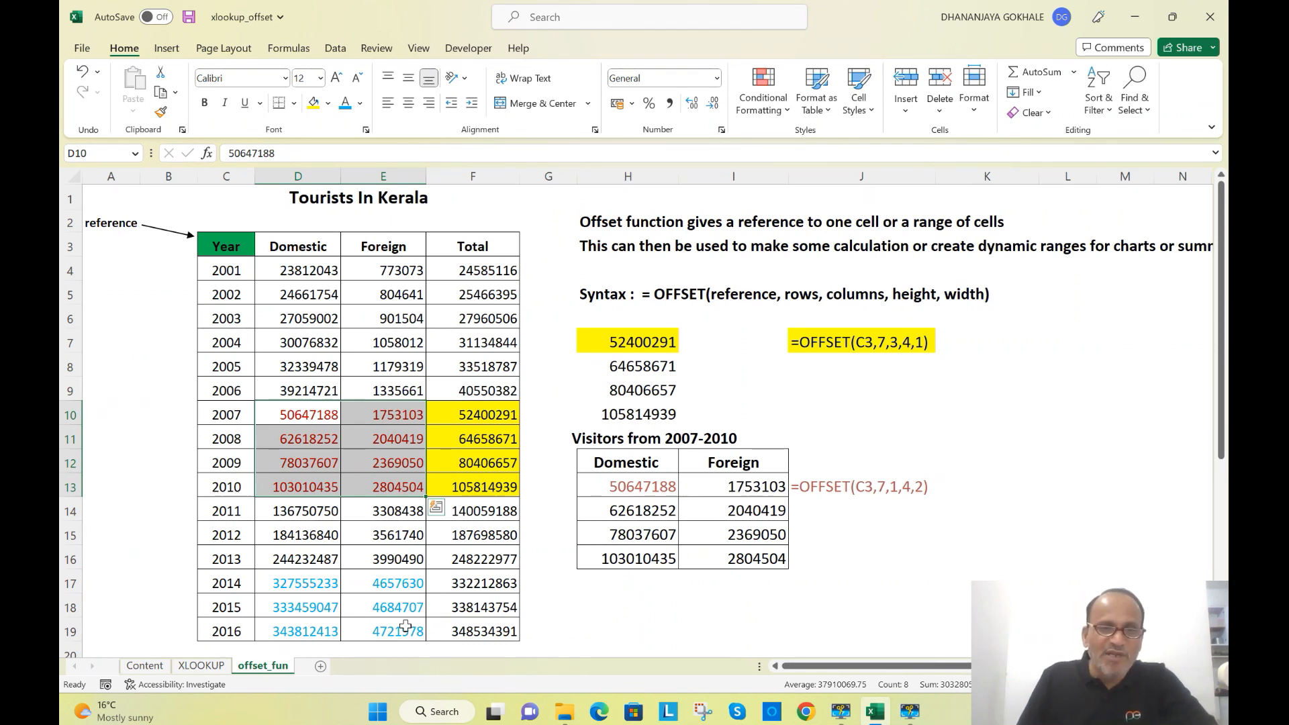
pyautogui.click(316, 416)
pyautogui.moveTo(314, 416); pyautogui.dragTo(388, 486)
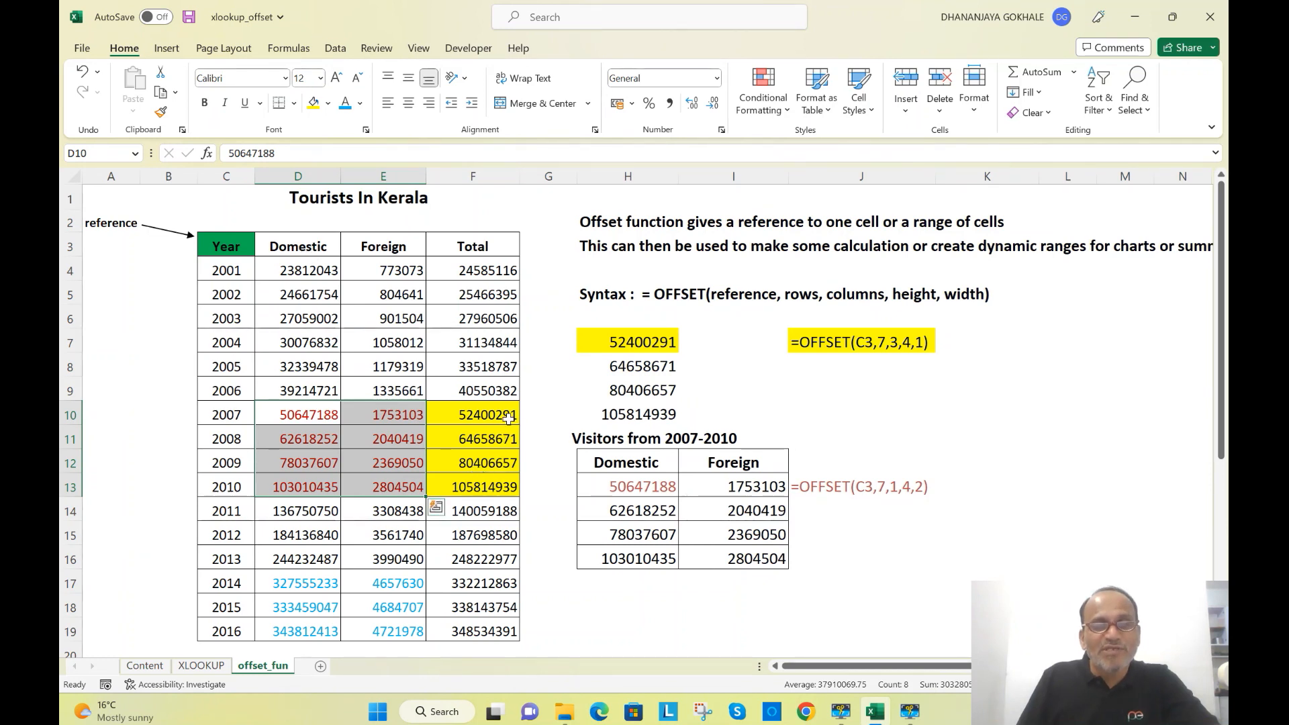
pyautogui.moveTo(503, 415); pyautogui.dragTo(489, 482)
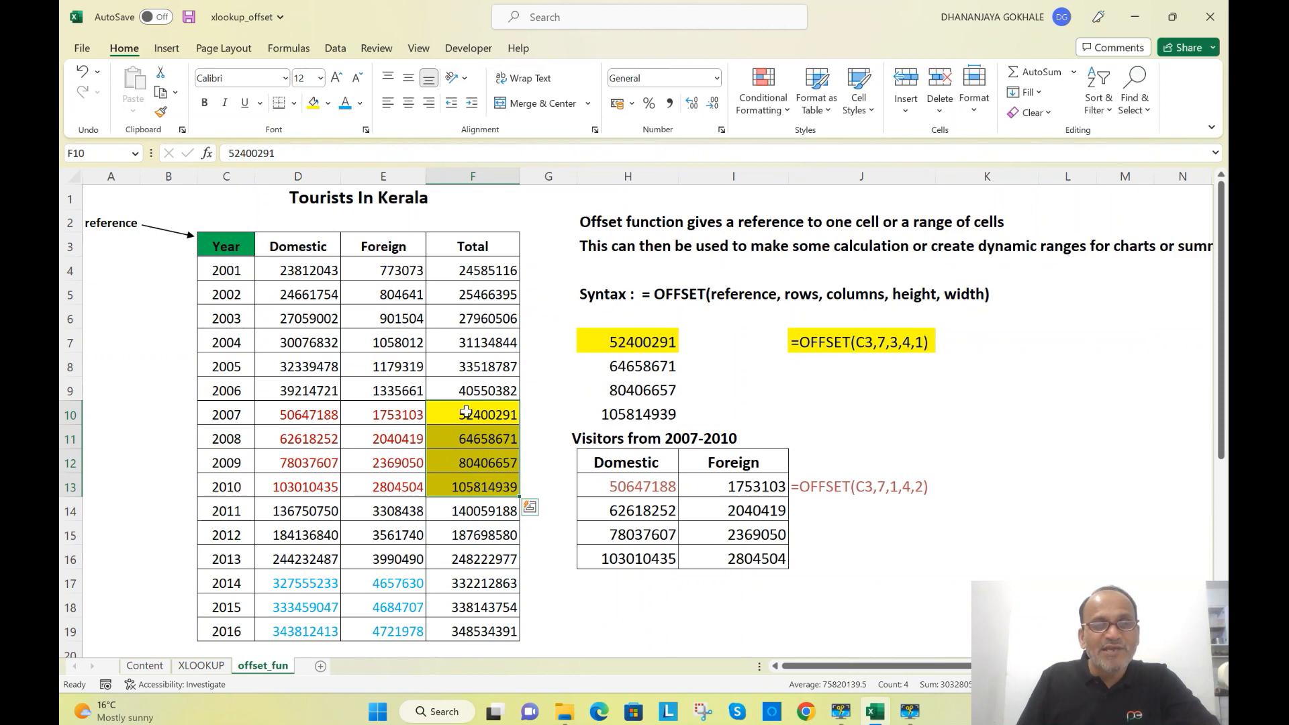
# - Highlight the 2014–2016 domestic and foreign visitor figures in D17:E19 and their years in C17:C19
pyautogui.scroll(-2, 418, 505)
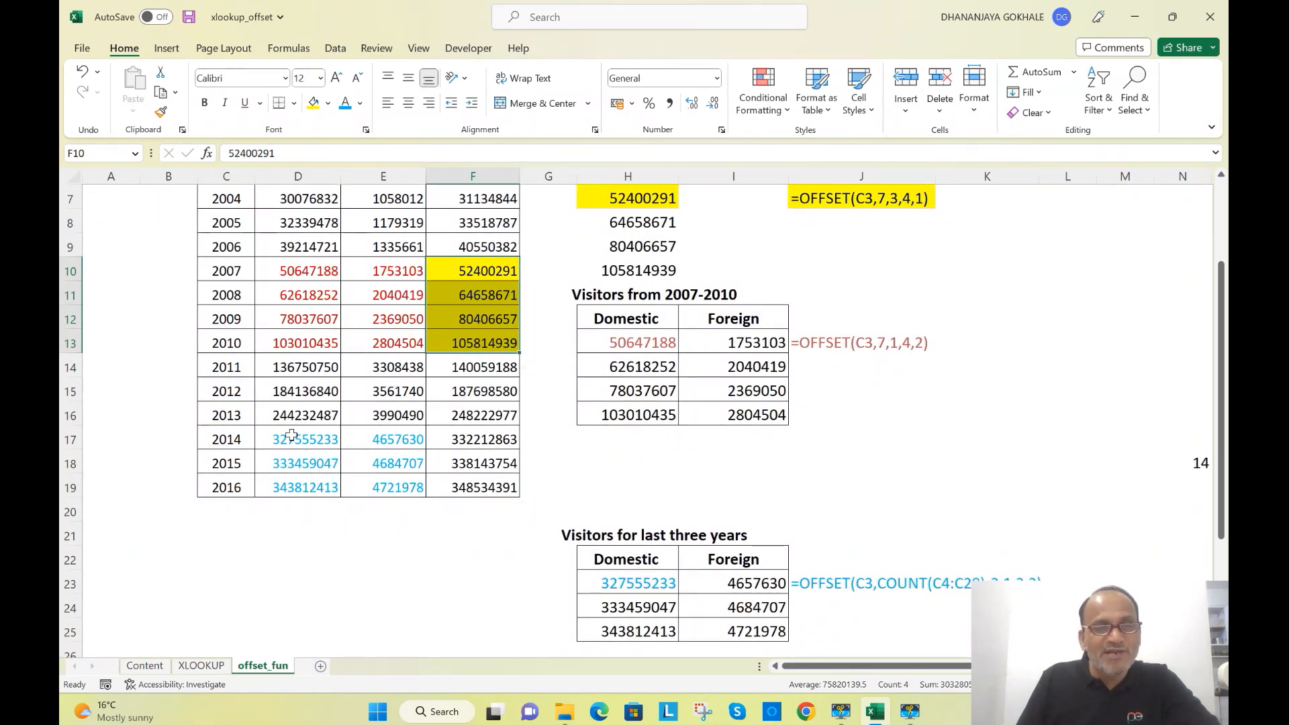
pyautogui.moveTo(289, 440); pyautogui.dragTo(391, 484)
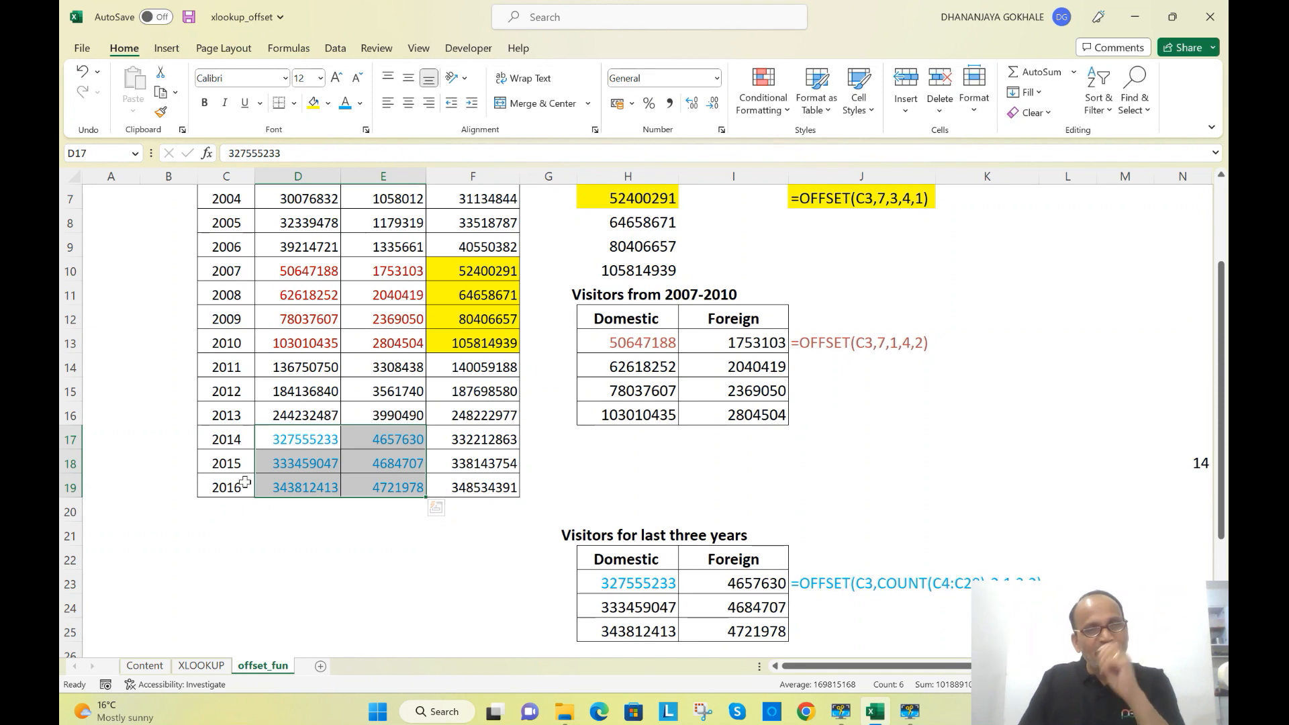
pyautogui.click(224, 437)
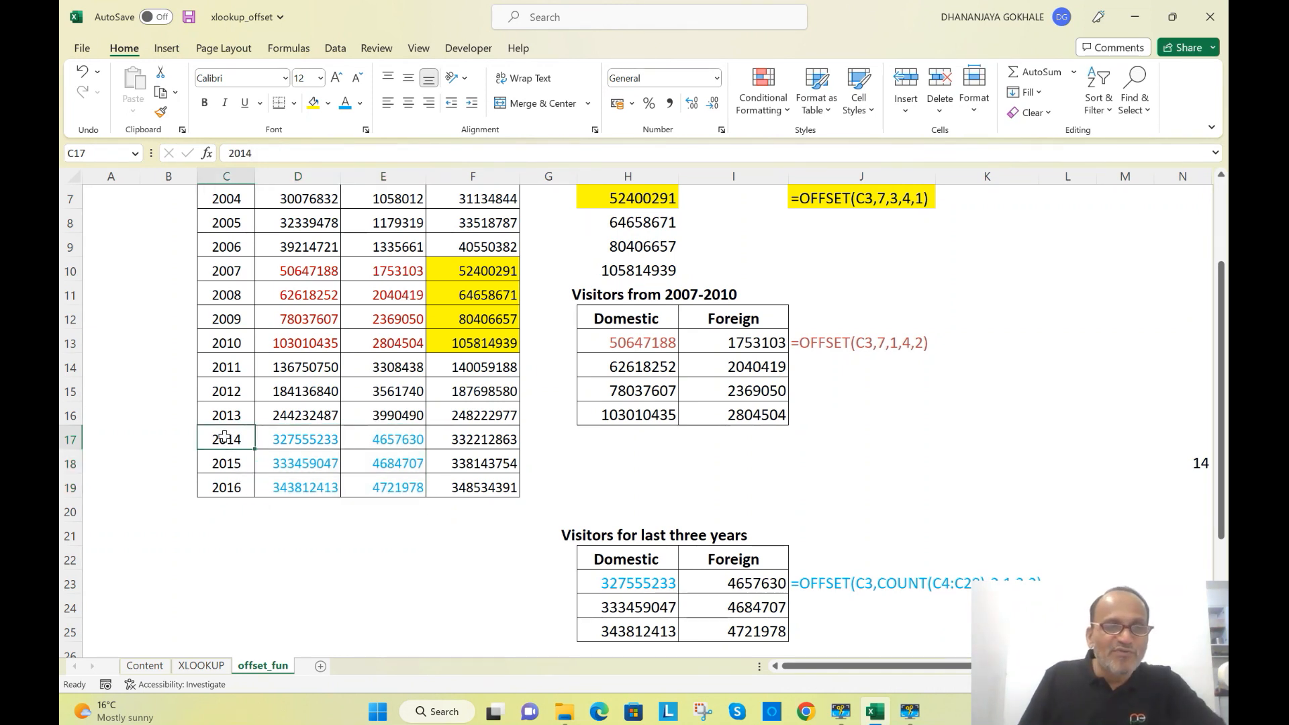
pyautogui.moveTo(224, 437); pyautogui.dragTo(226, 486)
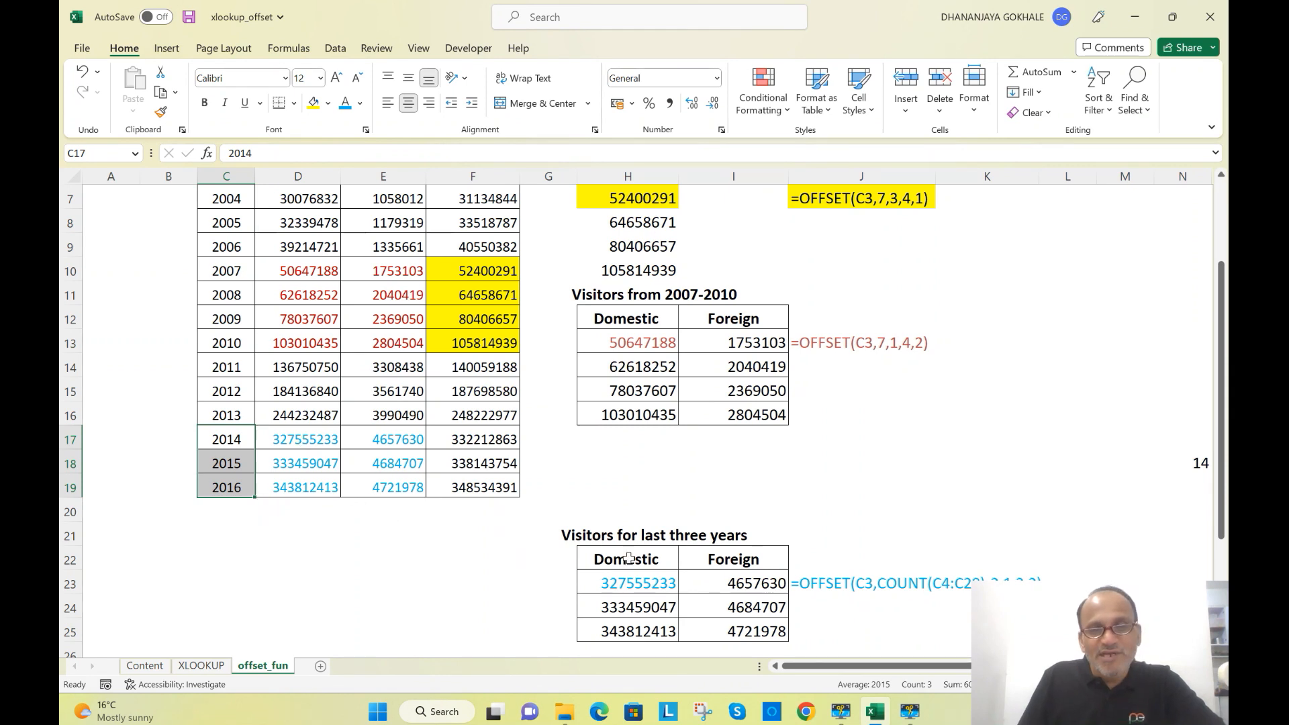
pyautogui.moveTo(299, 440); pyautogui.dragTo(389, 478)
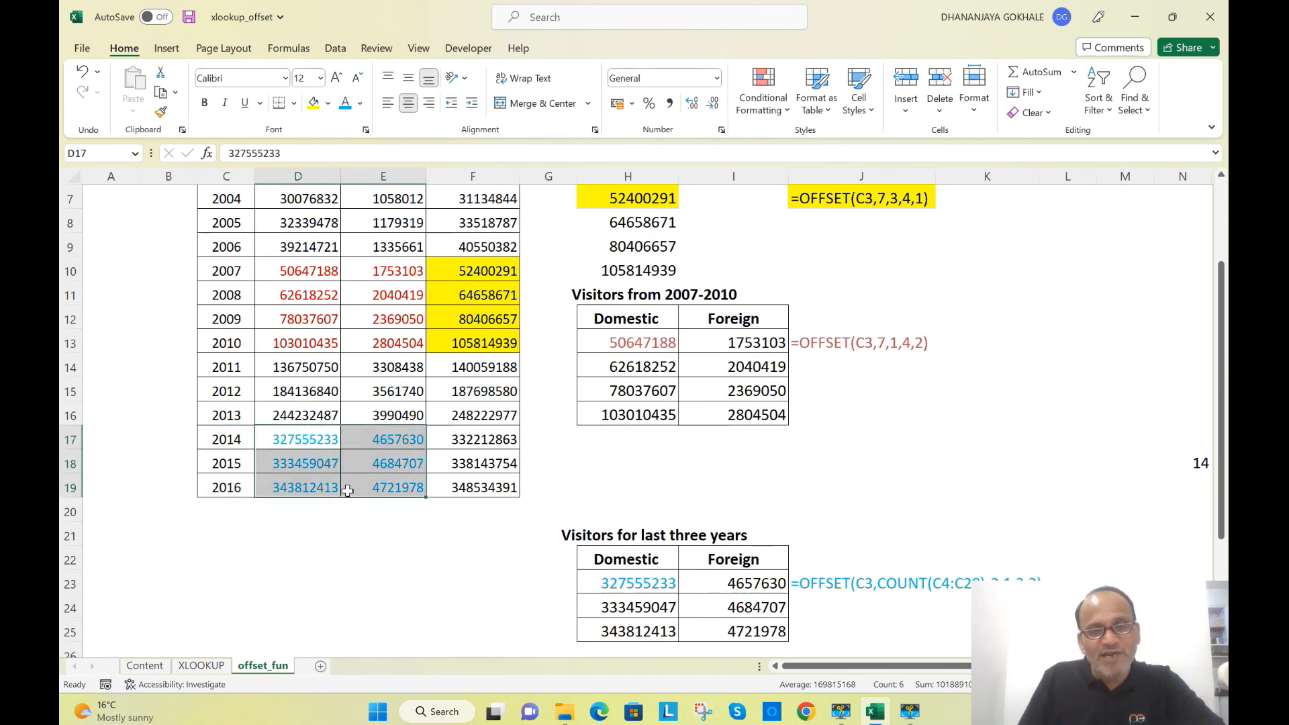
# - Point out the OFFSET reference cell C3 and trace the column offset across the headers from C3 to Total in F3
pyautogui.scroll(2, 863, 421)
pyautogui.click(863, 437)
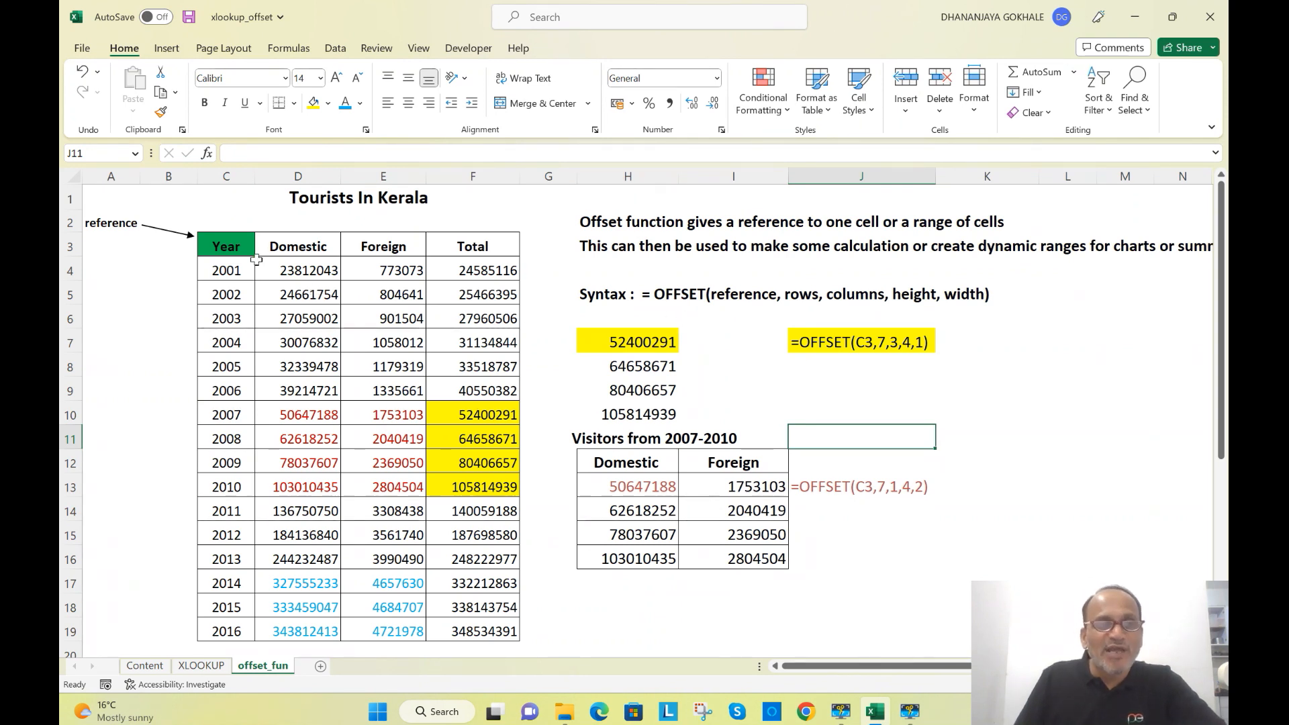
pyautogui.click(240, 247)
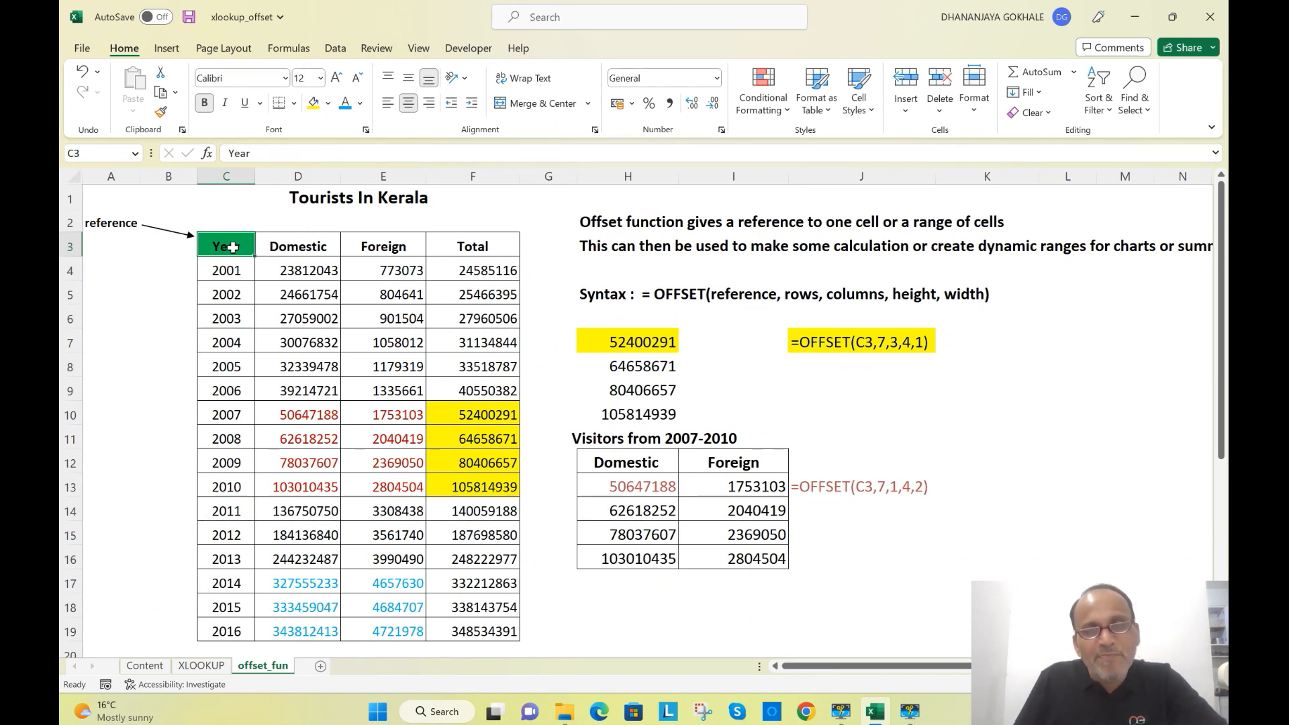
pyautogui.click(293, 246)
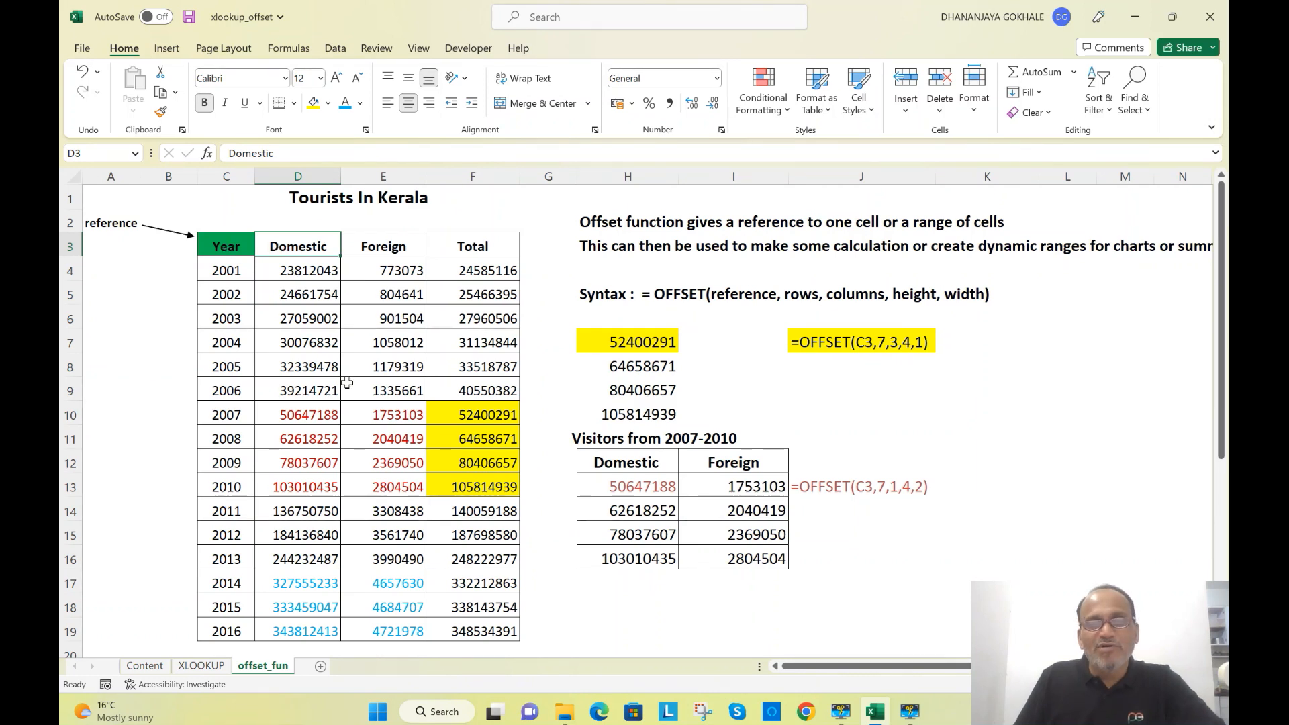
pyautogui.click(236, 254)
pyautogui.click(309, 254)
pyautogui.click(384, 247)
pyautogui.click(466, 243)
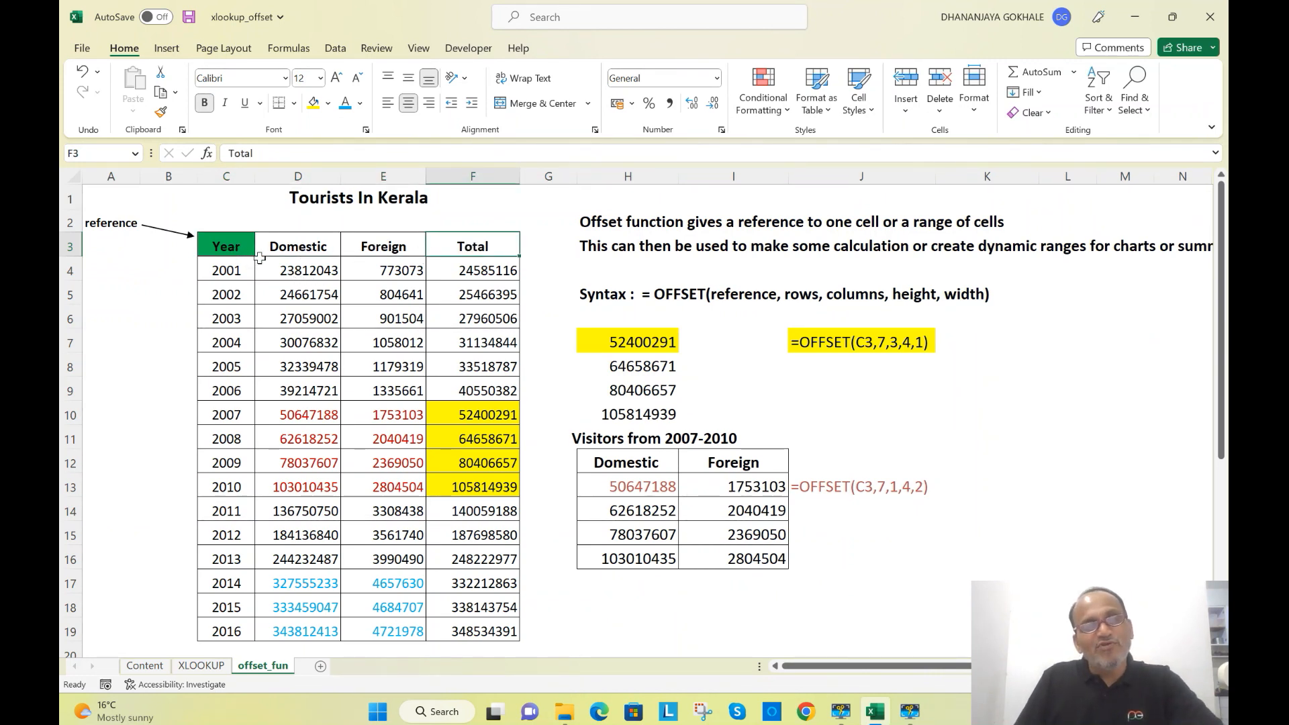
pyautogui.click(237, 250)
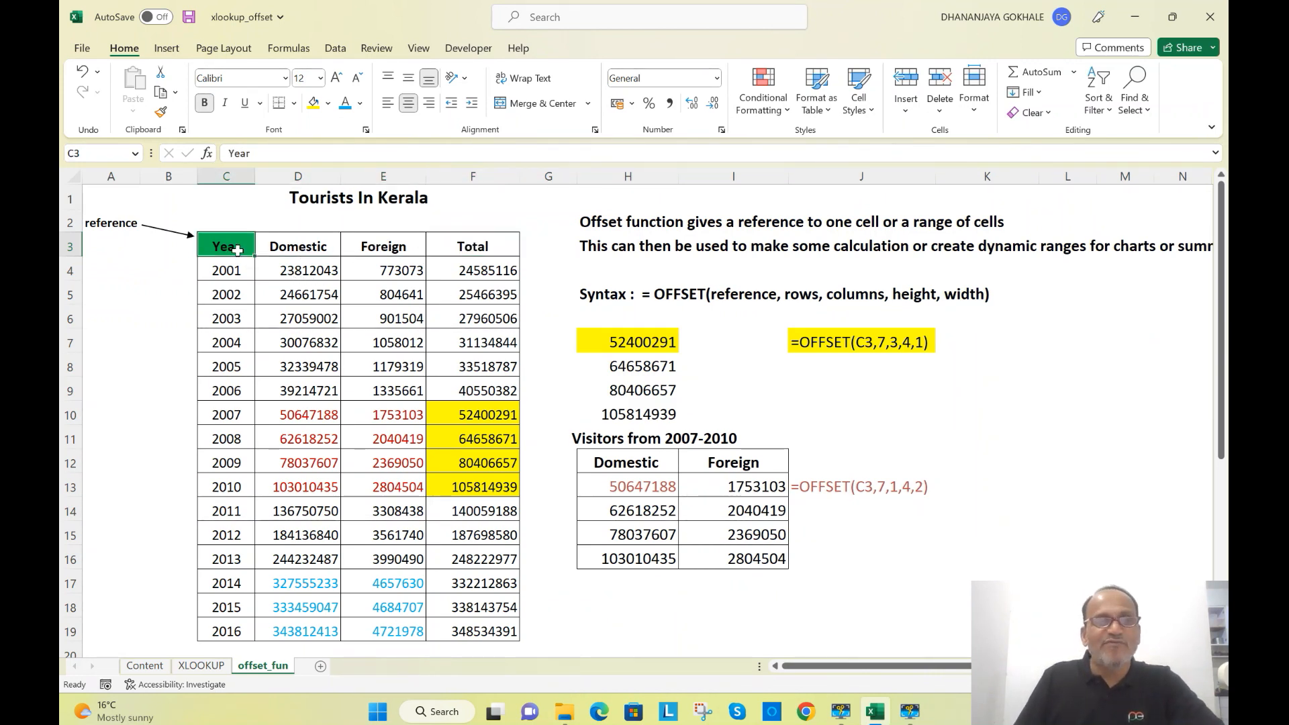
pyautogui.click(469, 249)
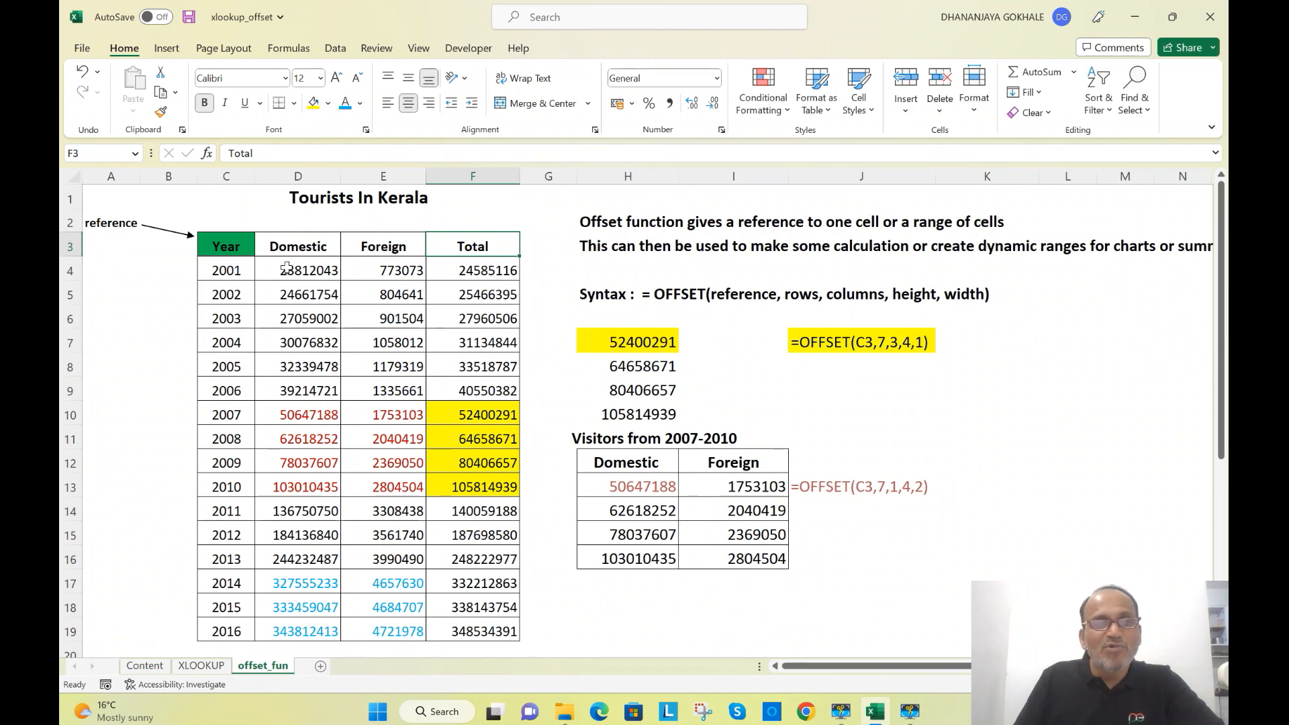
# - Count the three columns from C3 through D3 and E3 to F3 again, and select E8 in the Foreign column
pyautogui.click(240, 252)
pyautogui.click(303, 240)
pyautogui.click(402, 243)
pyautogui.click(463, 246)
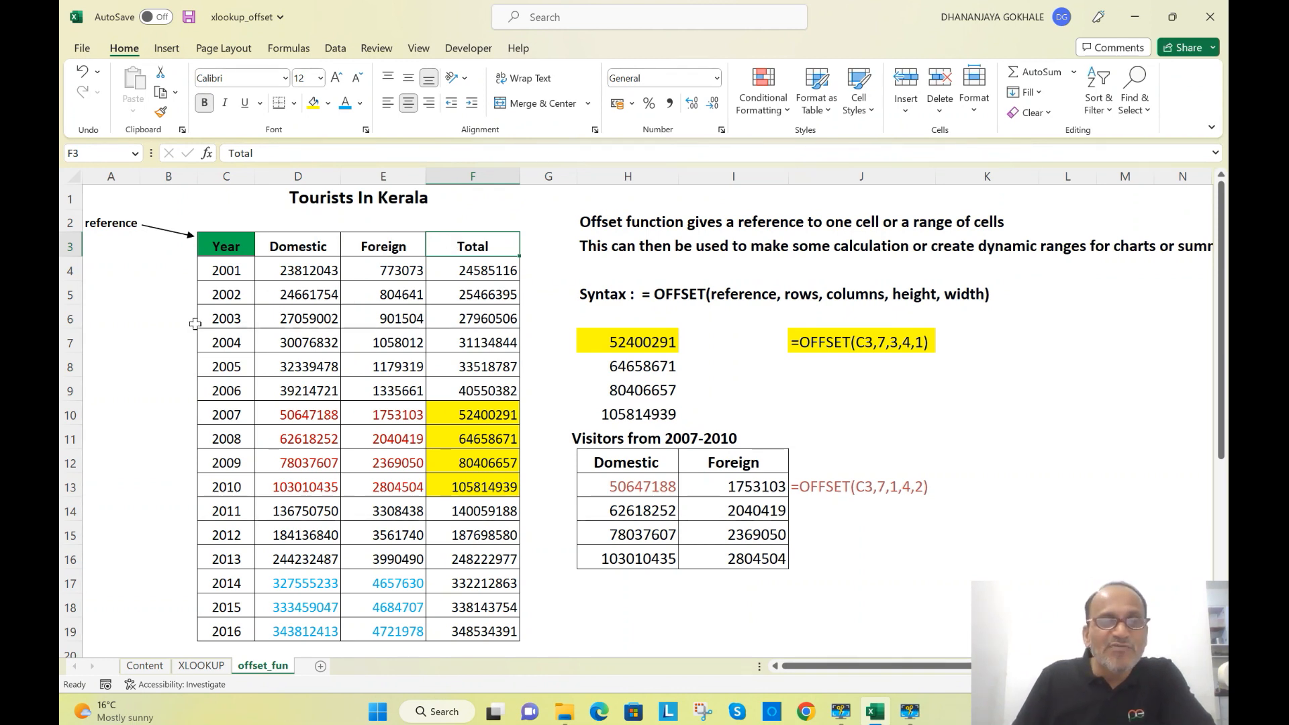
pyautogui.click(396, 366)
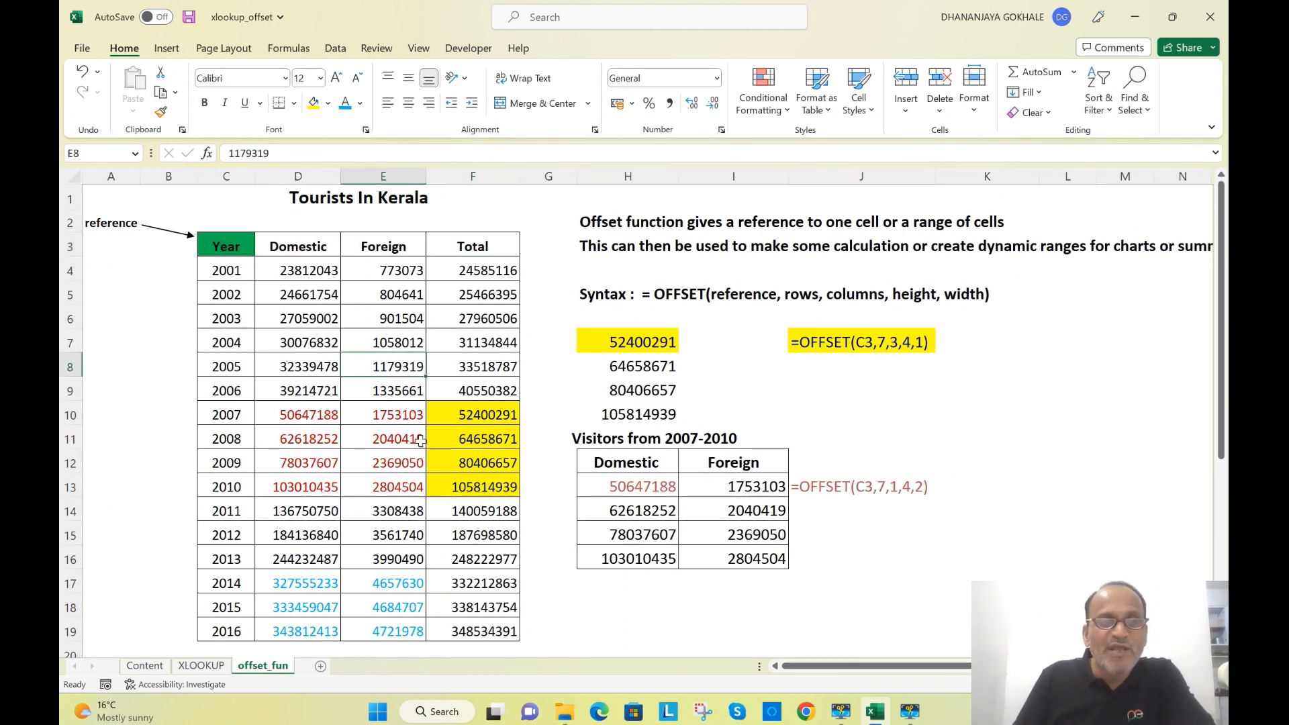
# - Trace an offset from C3 two columns across to the Foreign header and down to the 2006 figure in E9
pyautogui.click(233, 249)
pyautogui.click(296, 245)
pyautogui.click(383, 246)
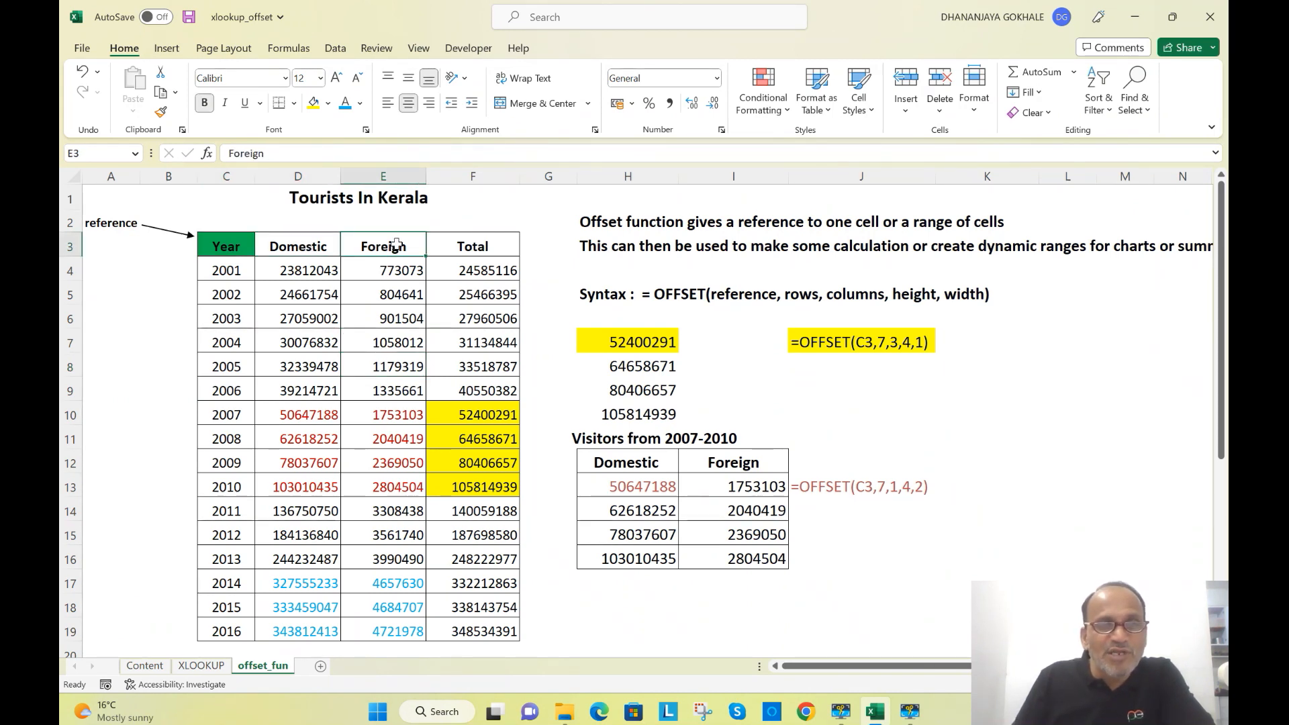
pyautogui.click(400, 384)
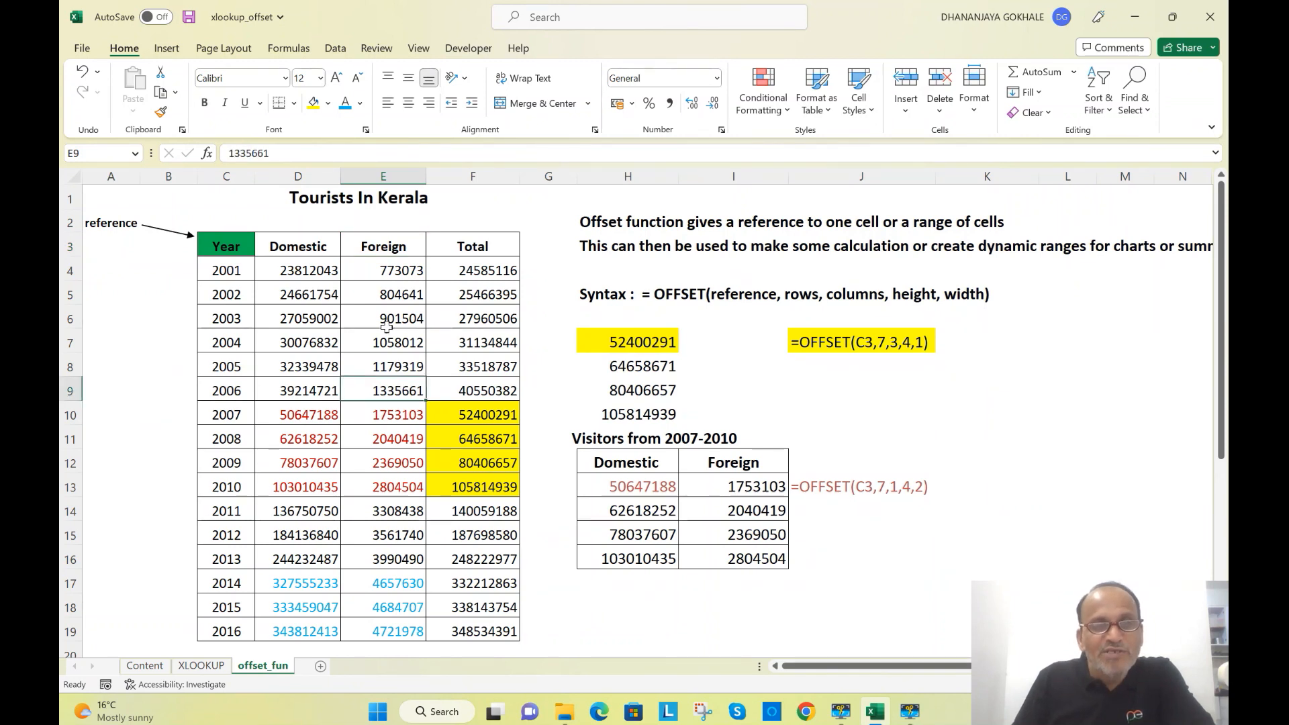
# - Trace an offset from C3 two columns across to E3 and three rows down, cell by cell, to E6
pyautogui.click(236, 247)
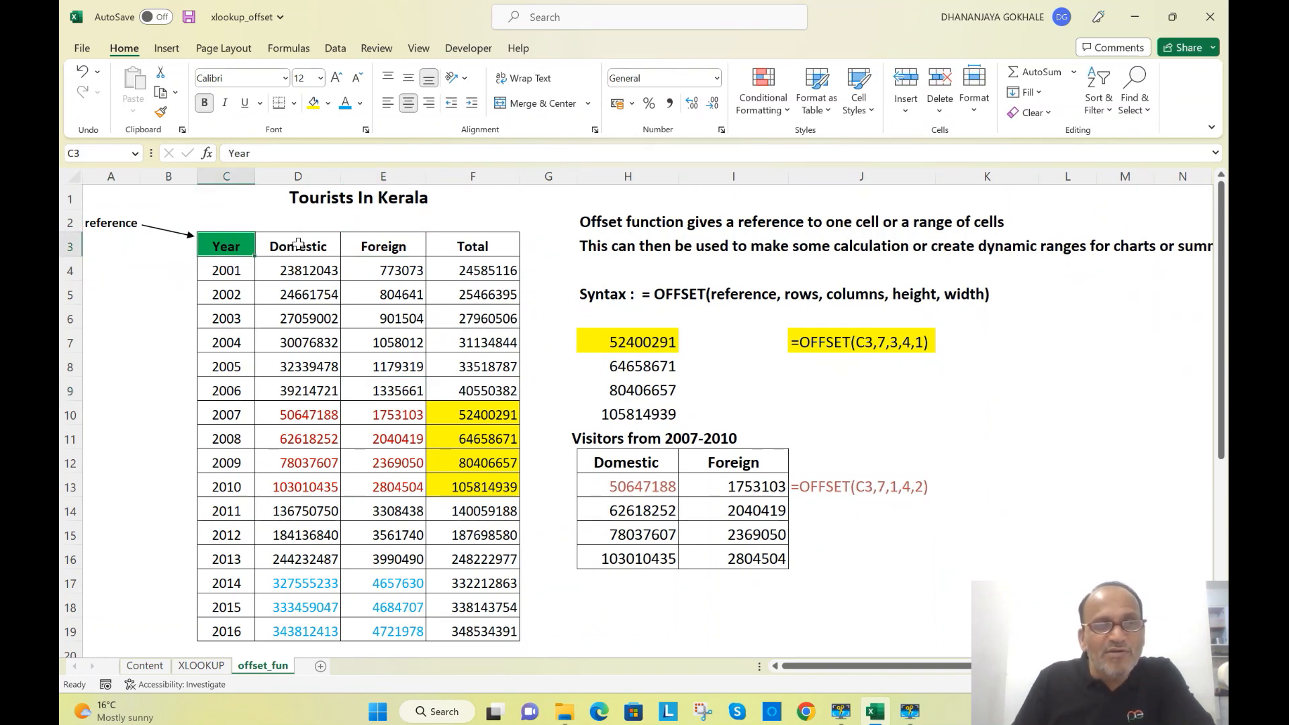
pyautogui.click(288, 248)
pyautogui.click(392, 247)
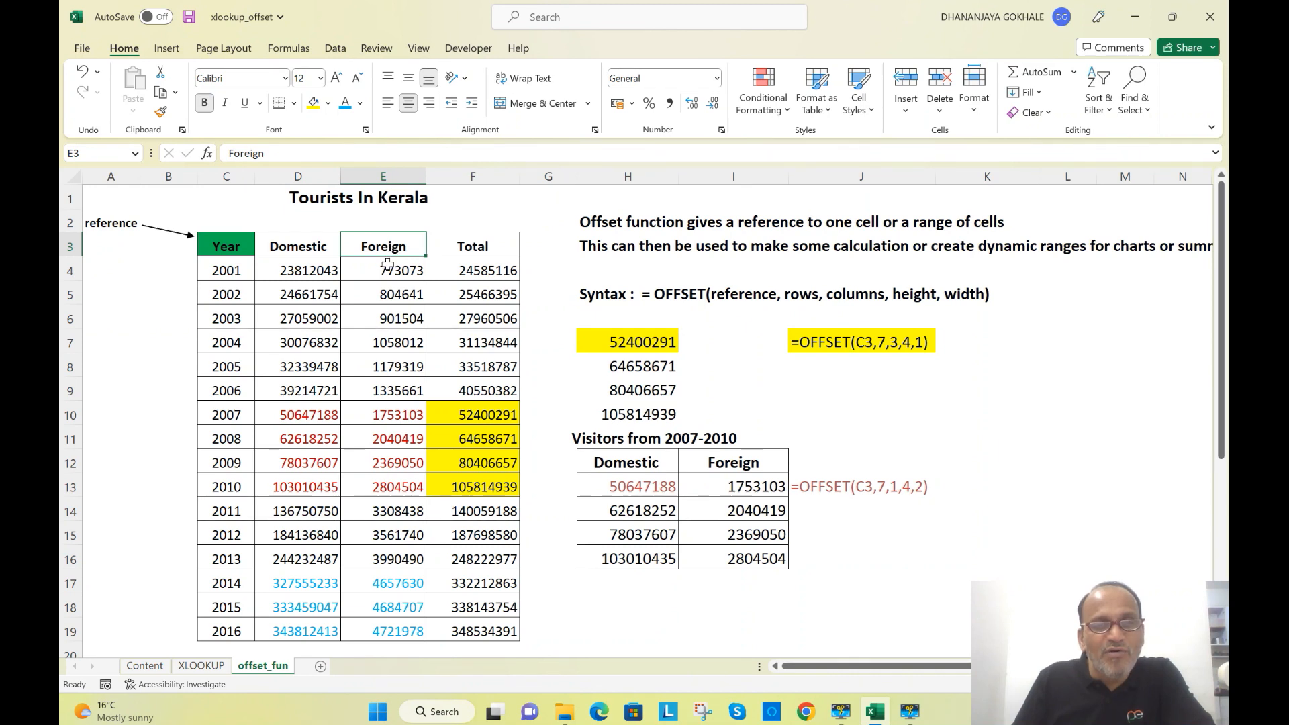
pyautogui.click(393, 271)
pyautogui.click(398, 296)
pyautogui.click(395, 323)
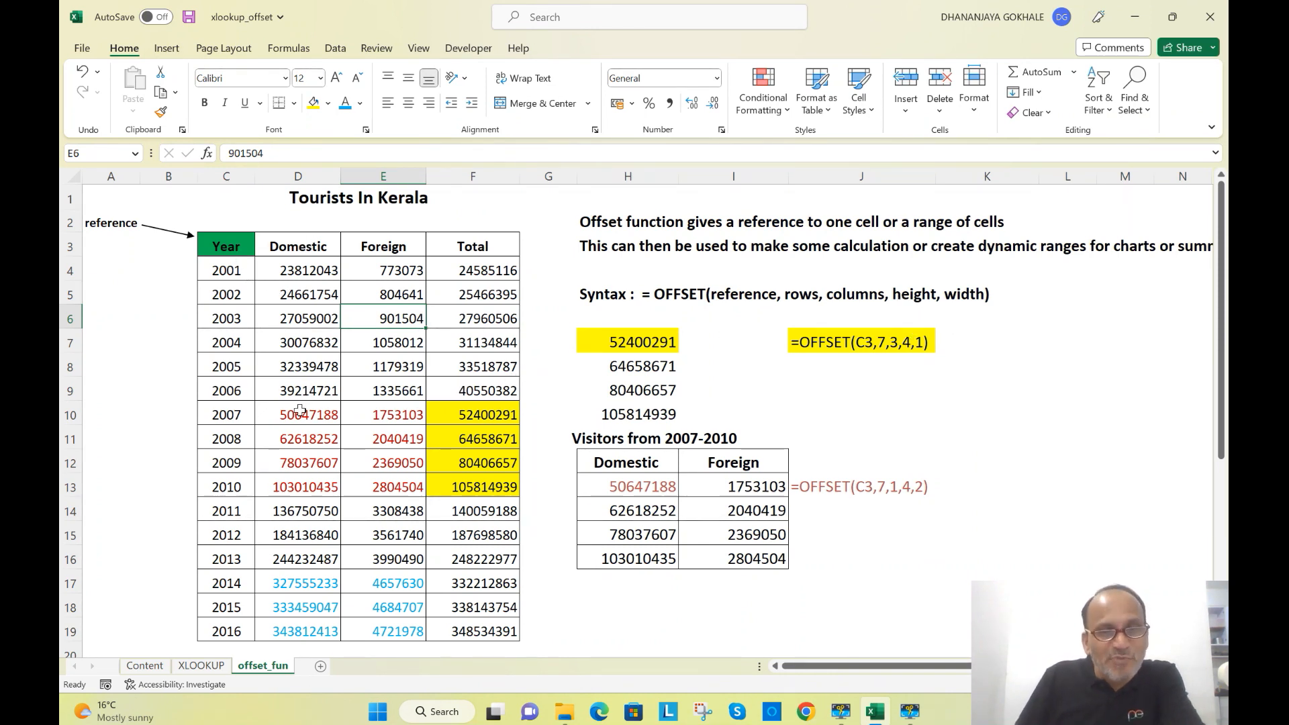
# - Select the target F10, then trace the path from C3 across to the Total header and down the column to F9
pyautogui.click(472, 417)
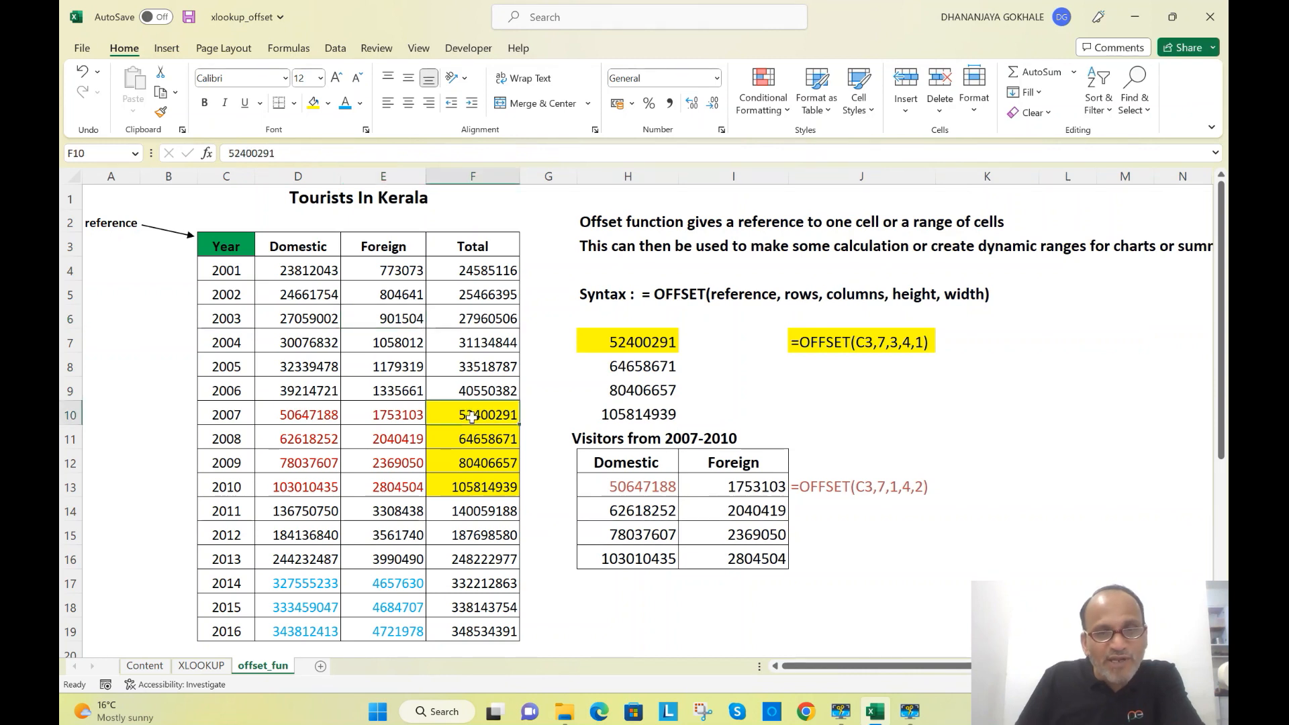
pyautogui.click(243, 247)
pyautogui.click(379, 247)
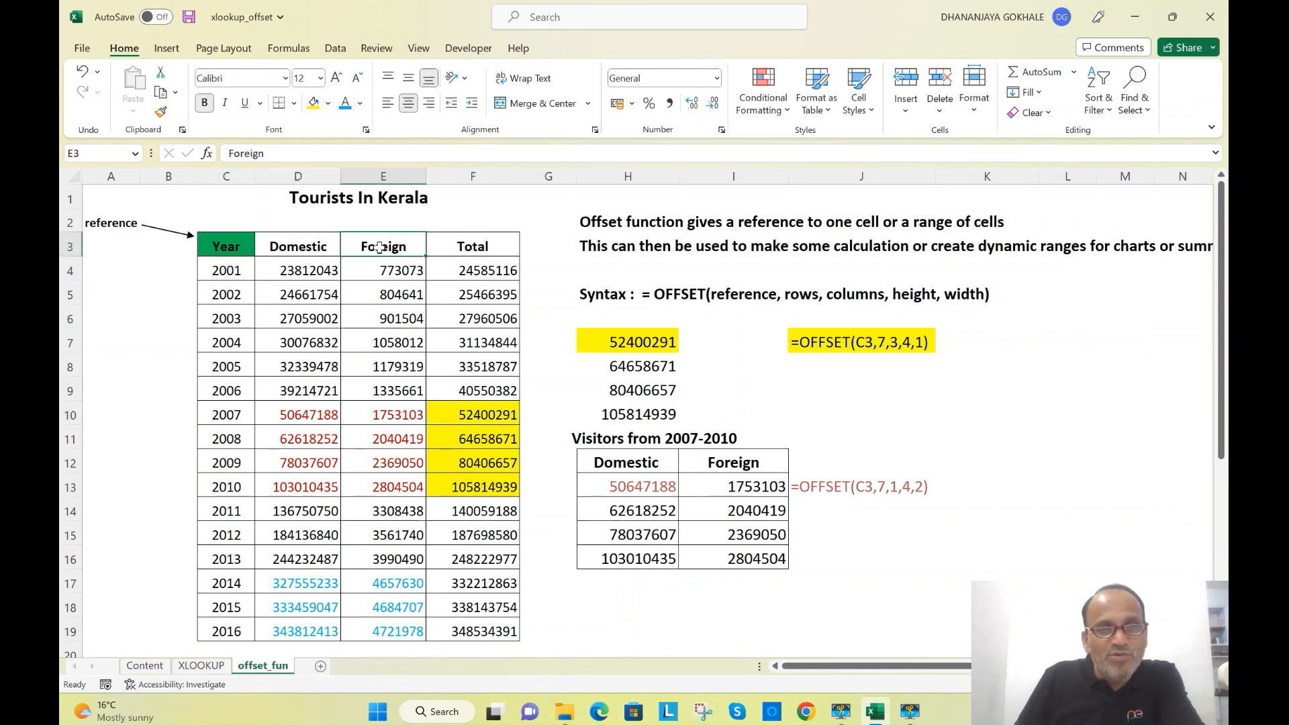
pyautogui.click(448, 248)
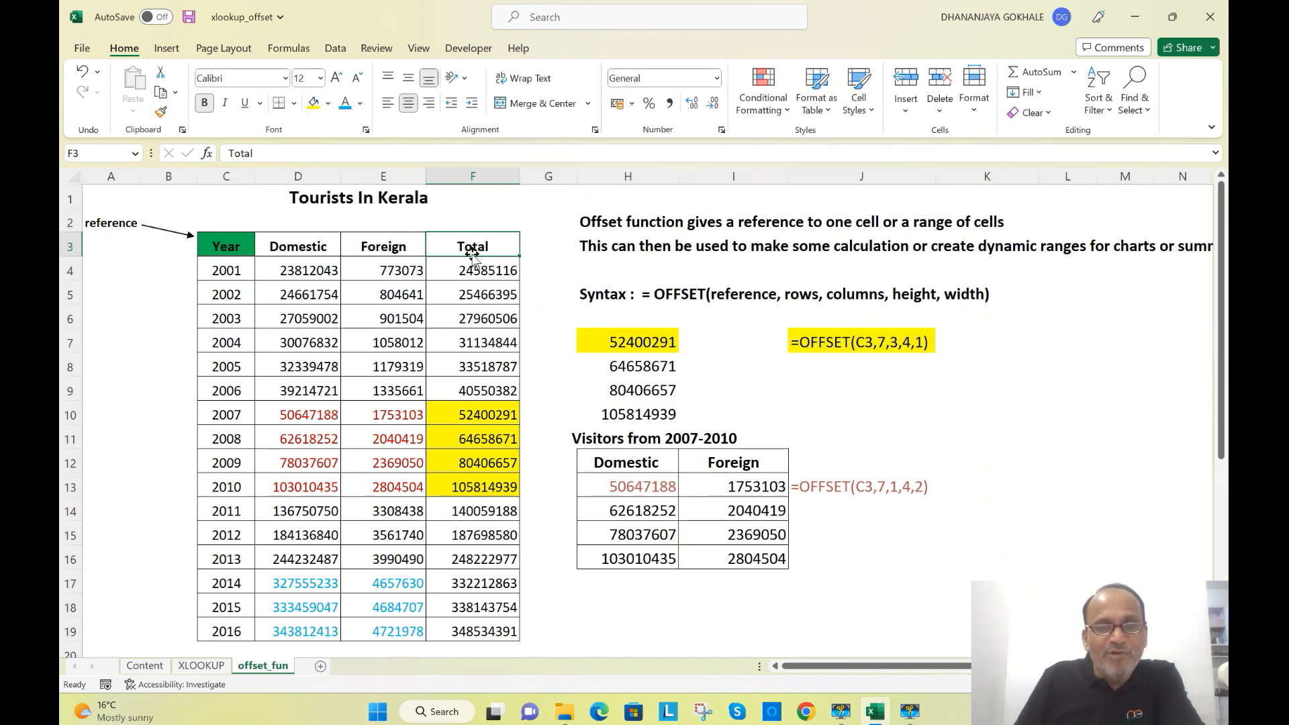
pyautogui.click(472, 266)
pyautogui.click(472, 298)
pyautogui.click(473, 319)
pyautogui.click(474, 342)
pyautogui.click(486, 365)
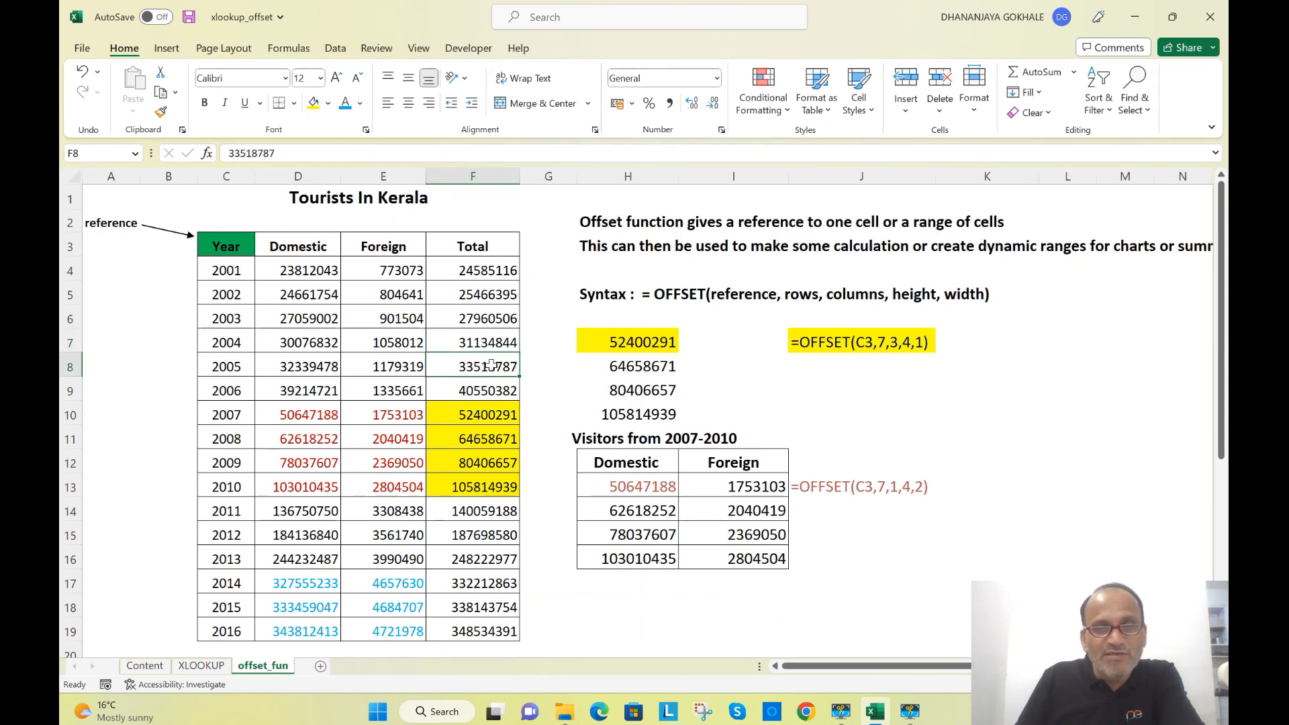
pyautogui.click(494, 389)
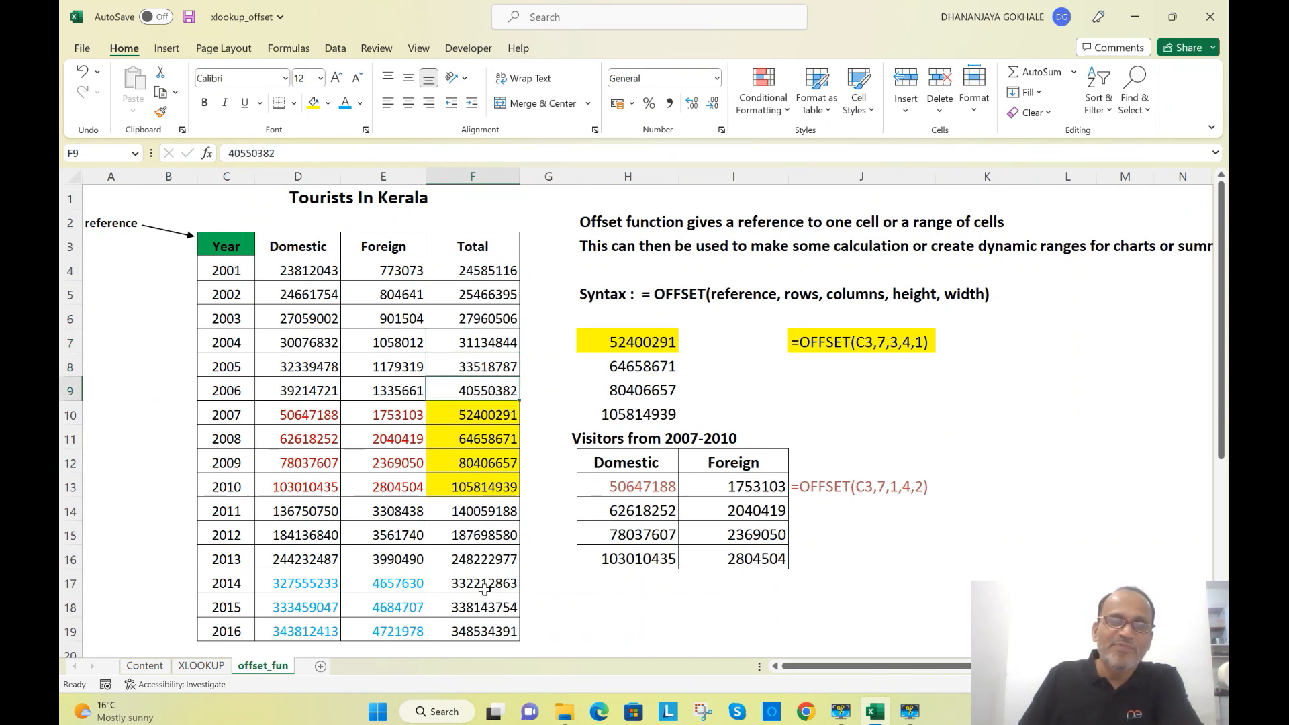
# - Count the seven-row offset cell by cell from the Total header in F3 down to F10
pyautogui.click(480, 249)
pyautogui.click(476, 268)
pyautogui.click(481, 296)
pyautogui.click(474, 323)
pyautogui.click(474, 342)
pyautogui.click(476, 367)
pyautogui.click(477, 391)
pyautogui.click(478, 410)
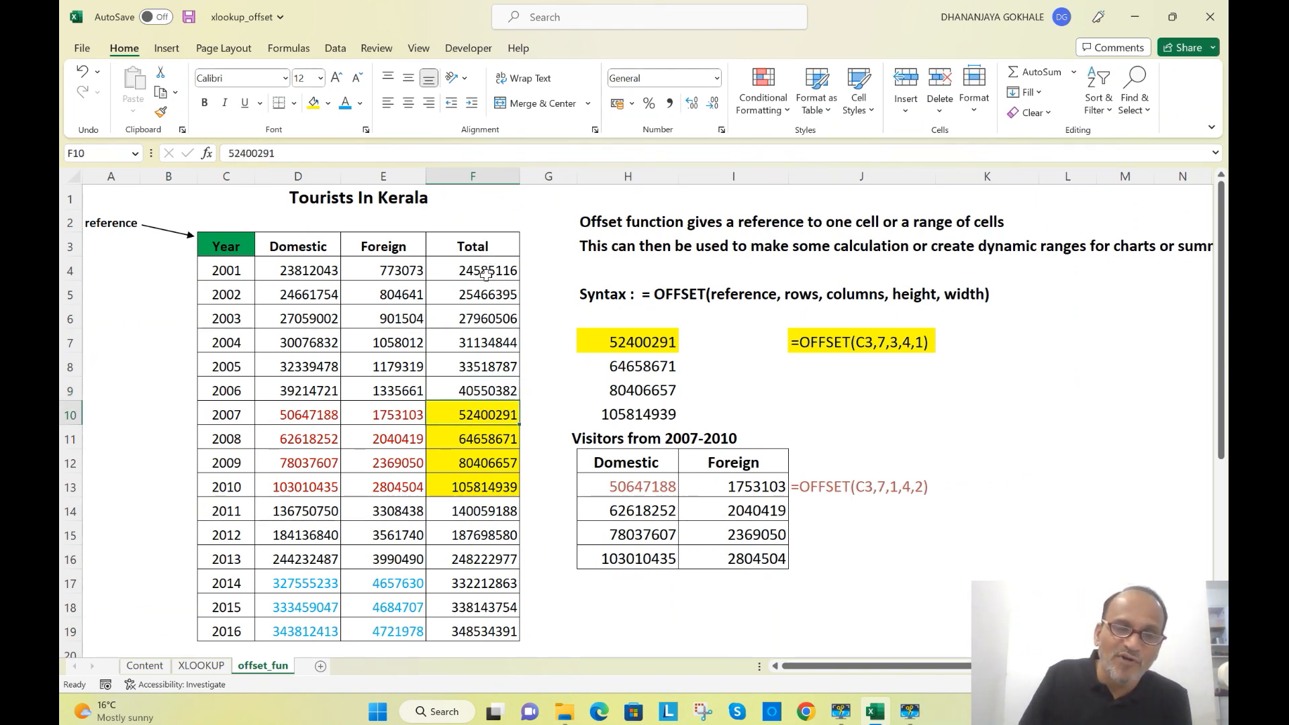
# - Go from F3 to the offset landing cell F10 and highlight F10:F13 as the height of 4 and width of 1
pyautogui.click(476, 247)
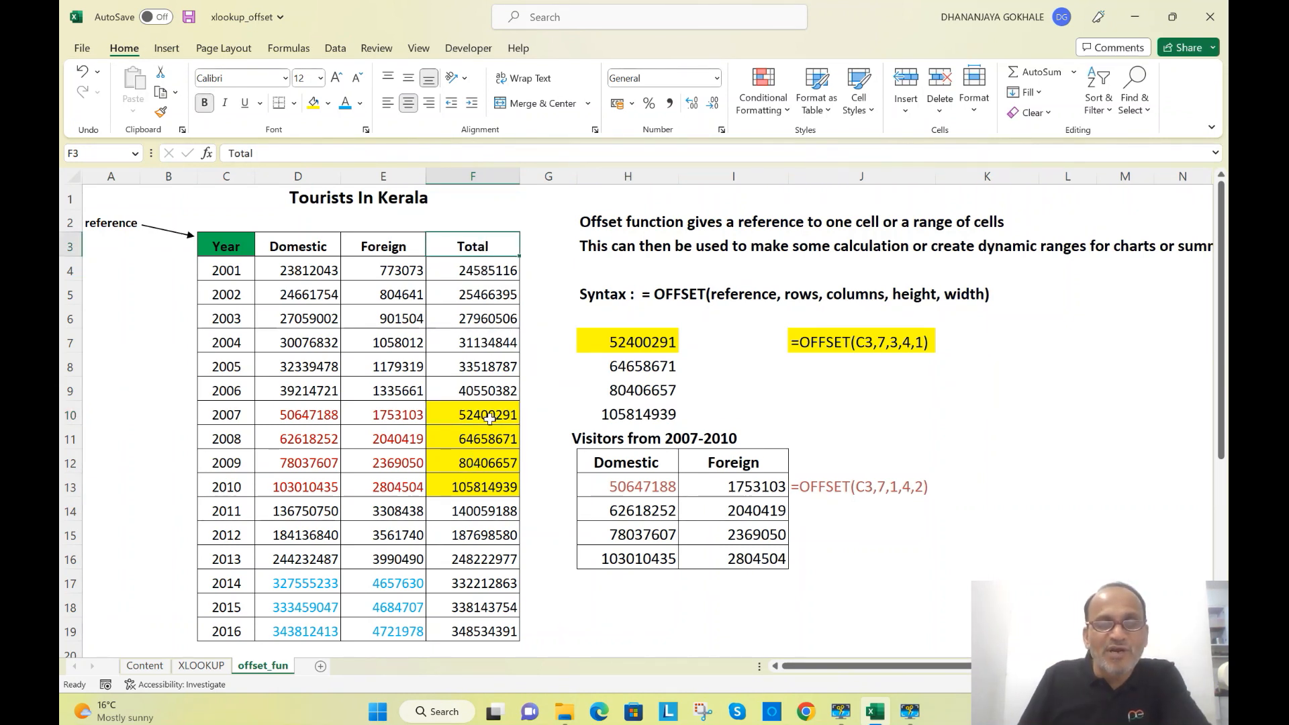
pyautogui.click(463, 418)
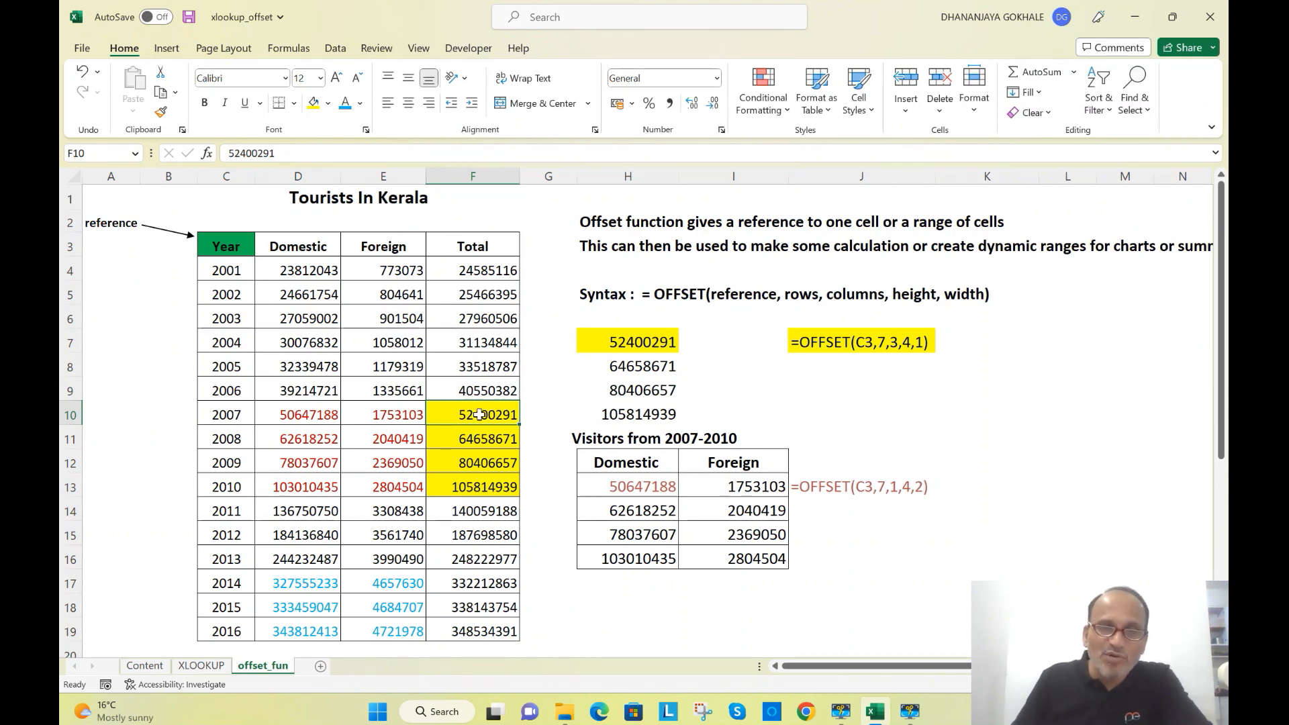
pyautogui.moveTo(478, 414); pyautogui.dragTo(475, 488)
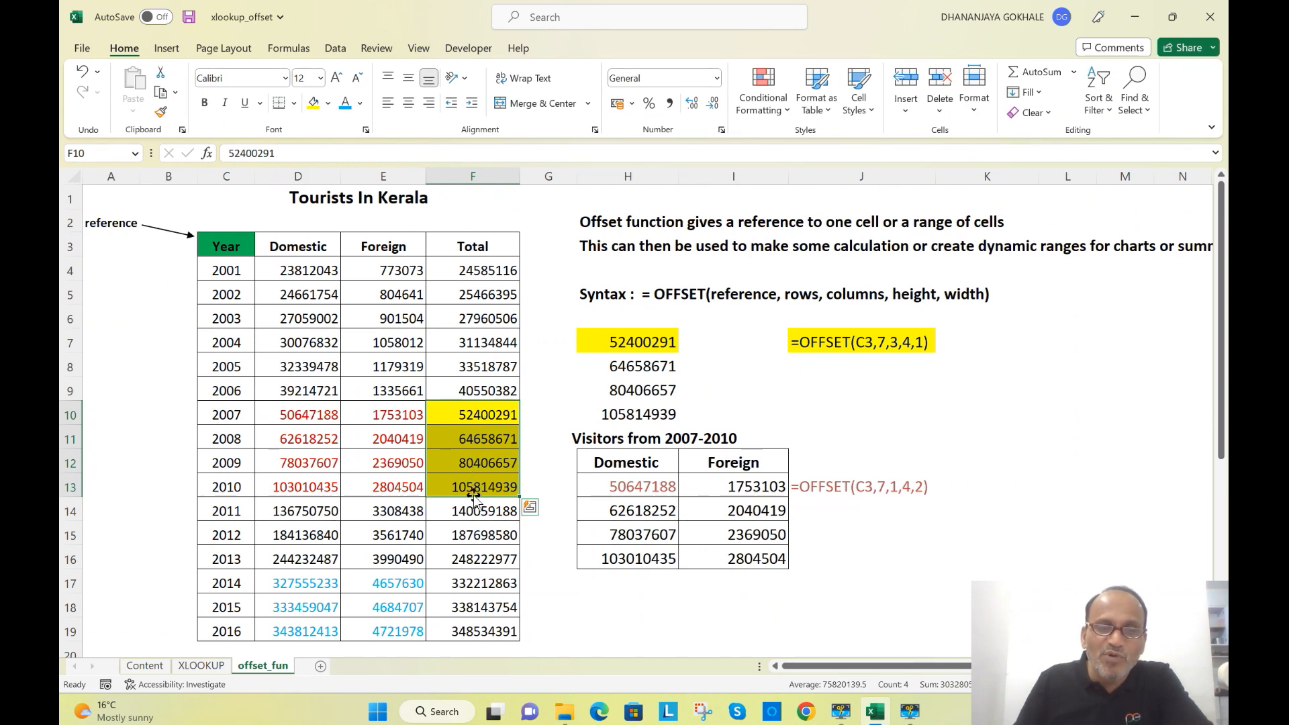
# - Start from D10 and highlight D10:E13 to show a range with a height of 4 and a width of 2
pyautogui.click(305, 422)
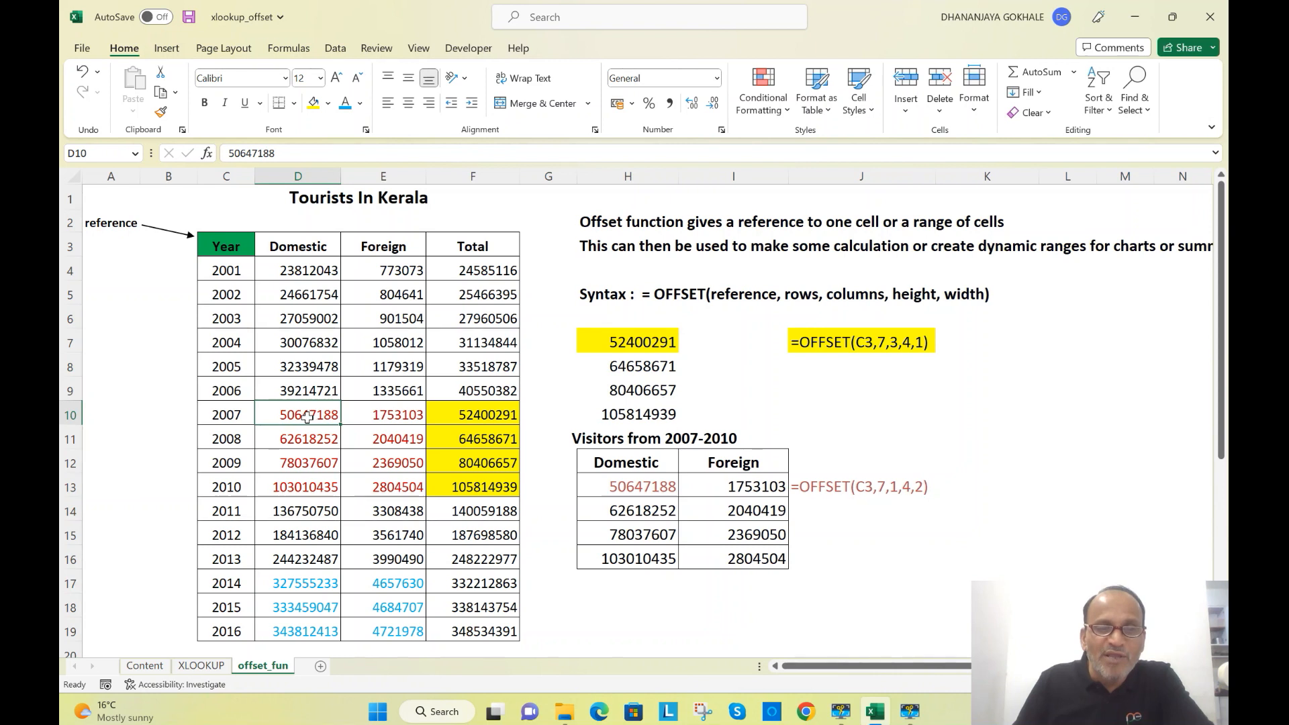
pyautogui.moveTo(307, 418); pyautogui.dragTo(304, 449)
pyautogui.click(306, 438)
pyautogui.click(308, 416)
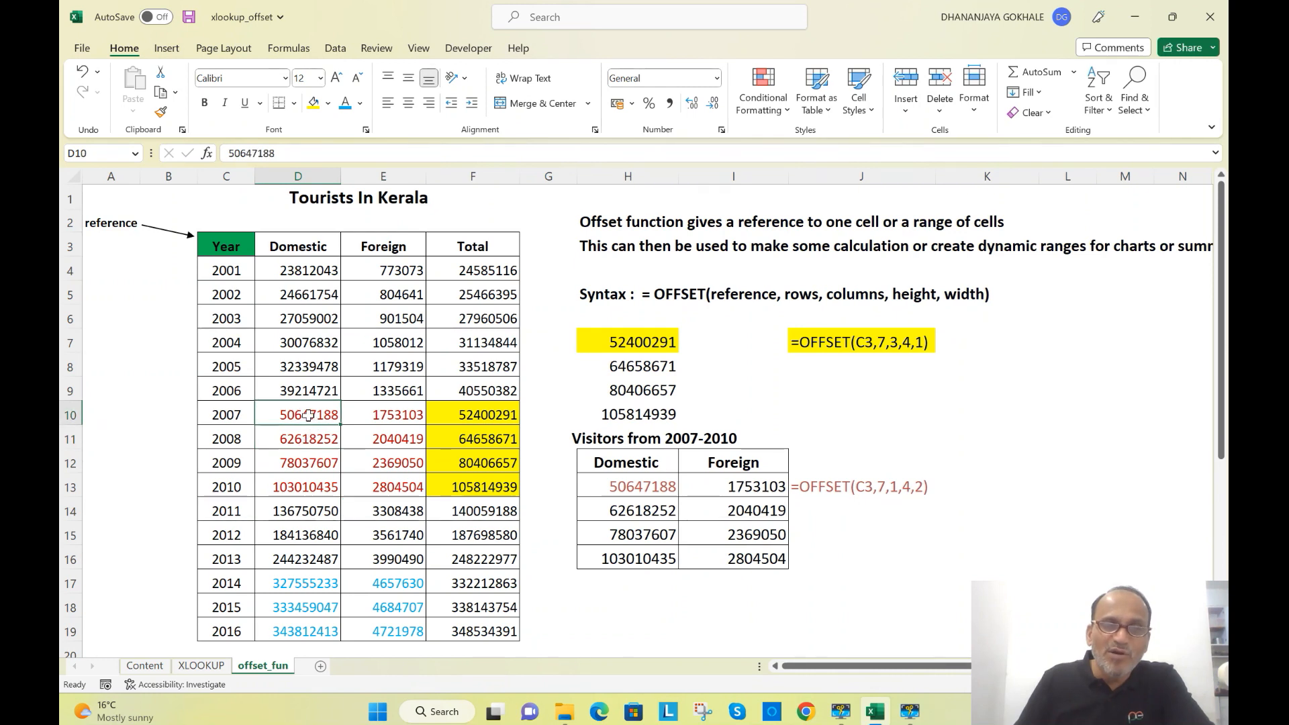
pyautogui.moveTo(311, 415); pyautogui.dragTo(369, 483)
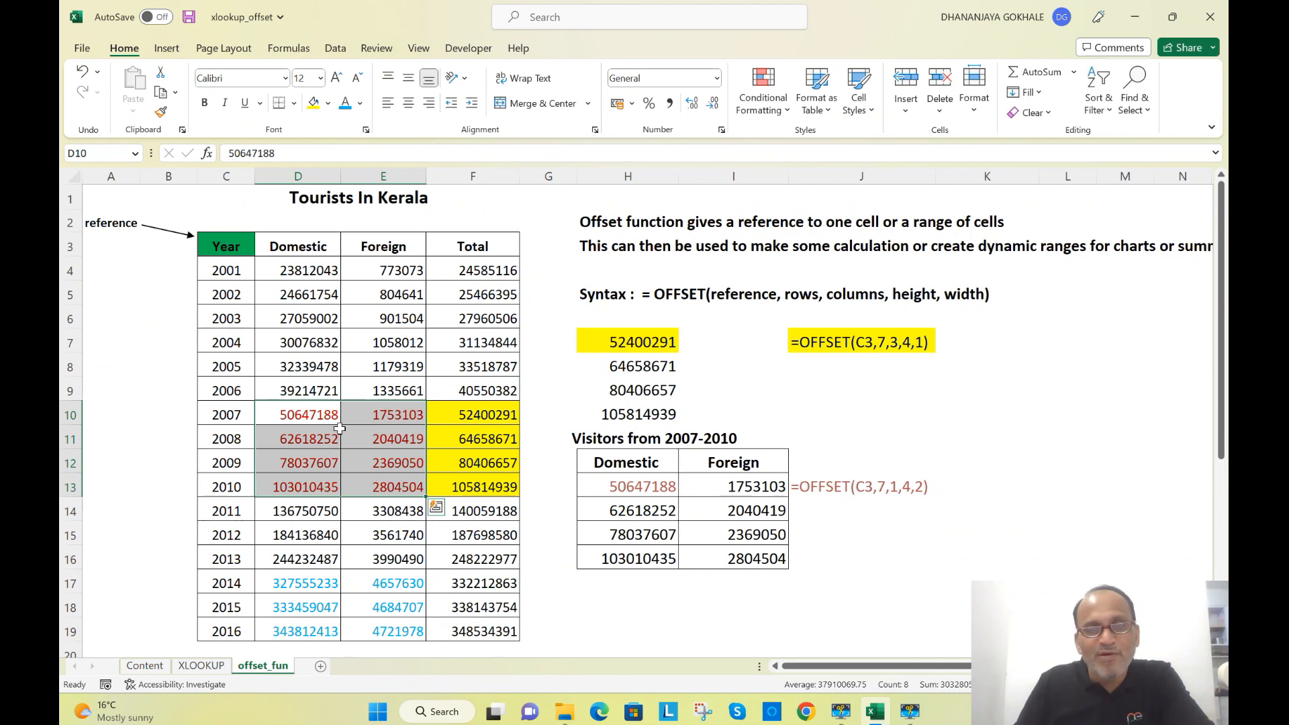
# - Compare the one-column totals range F10:F13 with the two-column visitor range D10:E13 by highlighting each
pyautogui.click(495, 420)
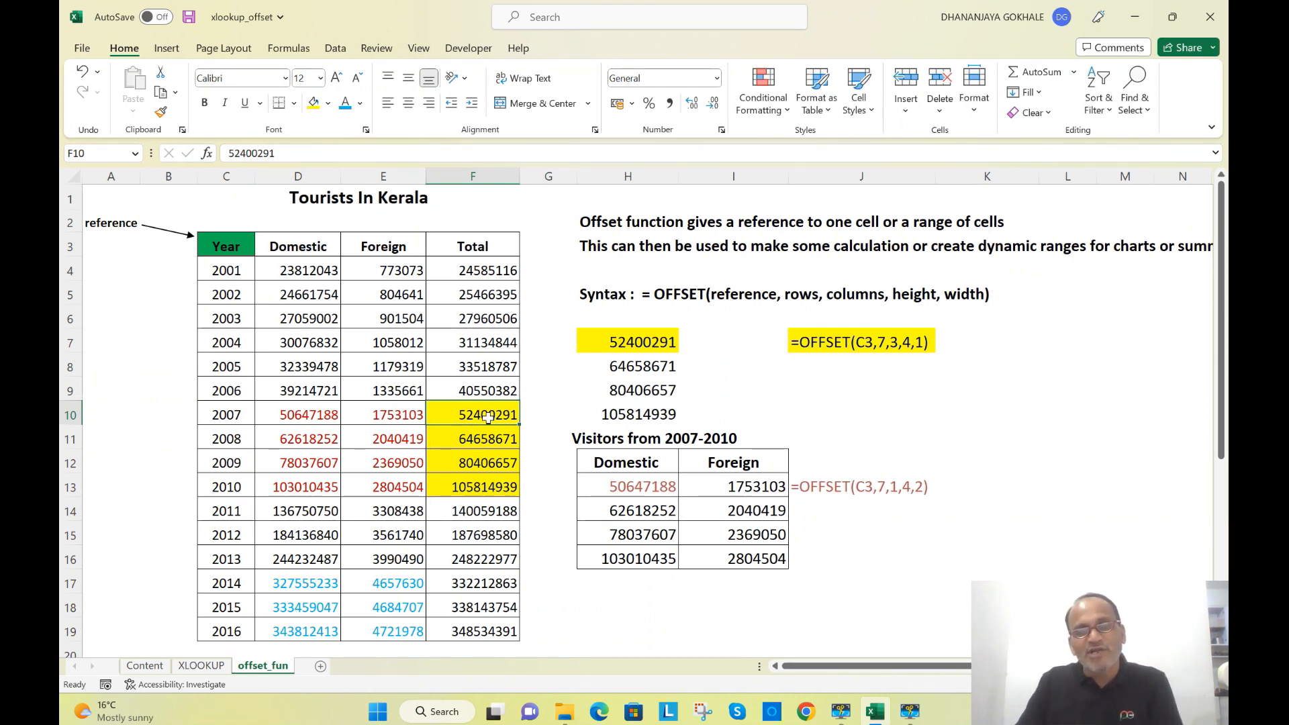
pyautogui.moveTo(488, 418); pyautogui.dragTo(488, 478)
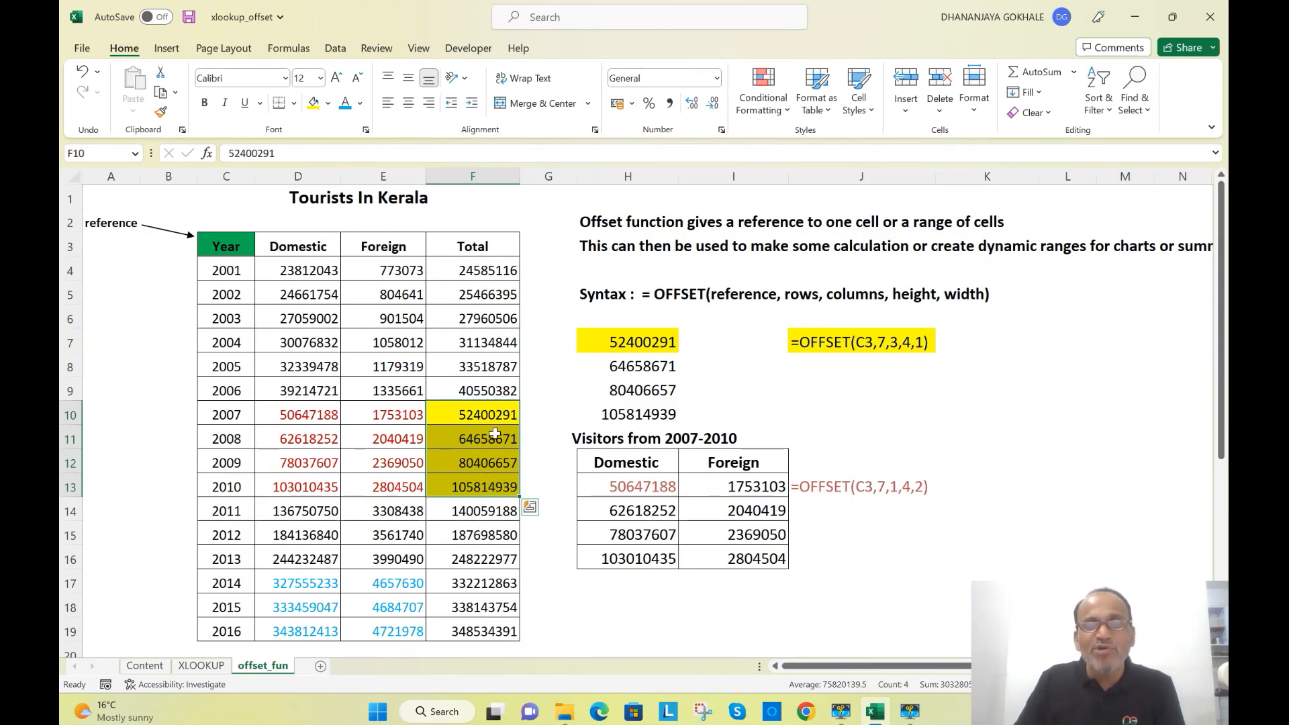
pyautogui.moveTo(306, 422); pyautogui.dragTo(395, 482)
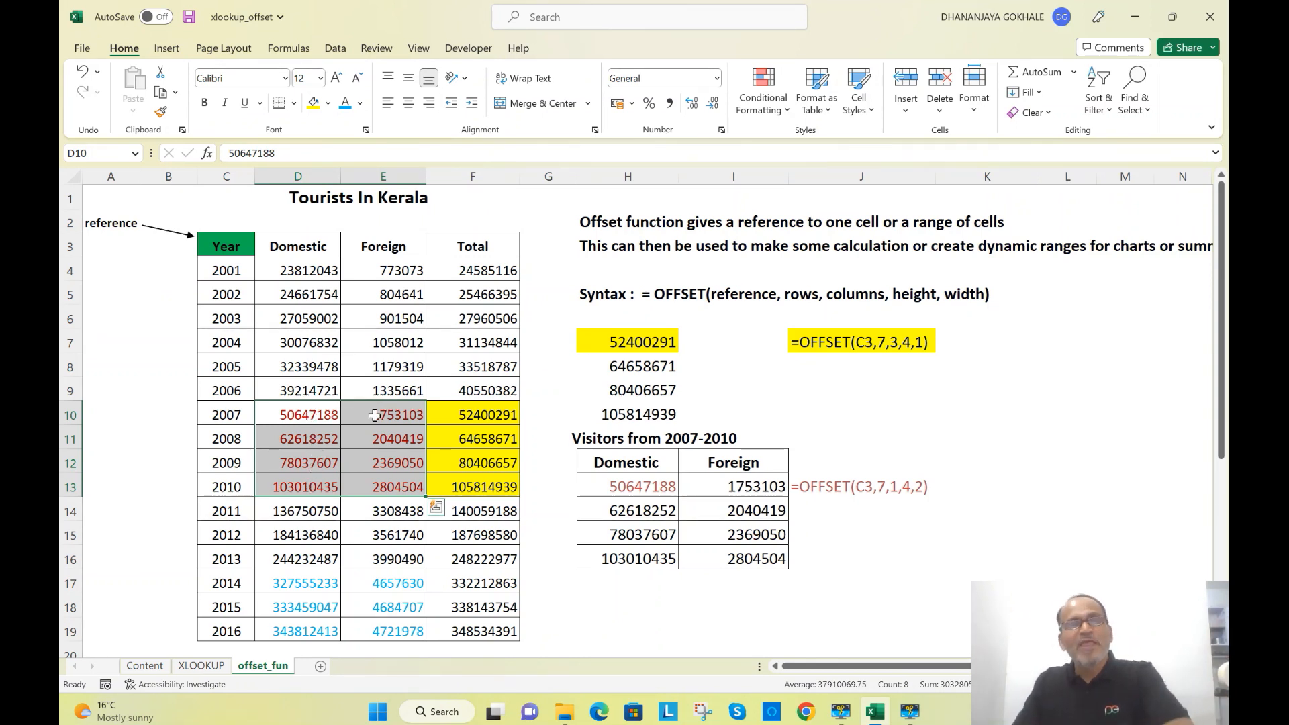
pyautogui.click(286, 417)
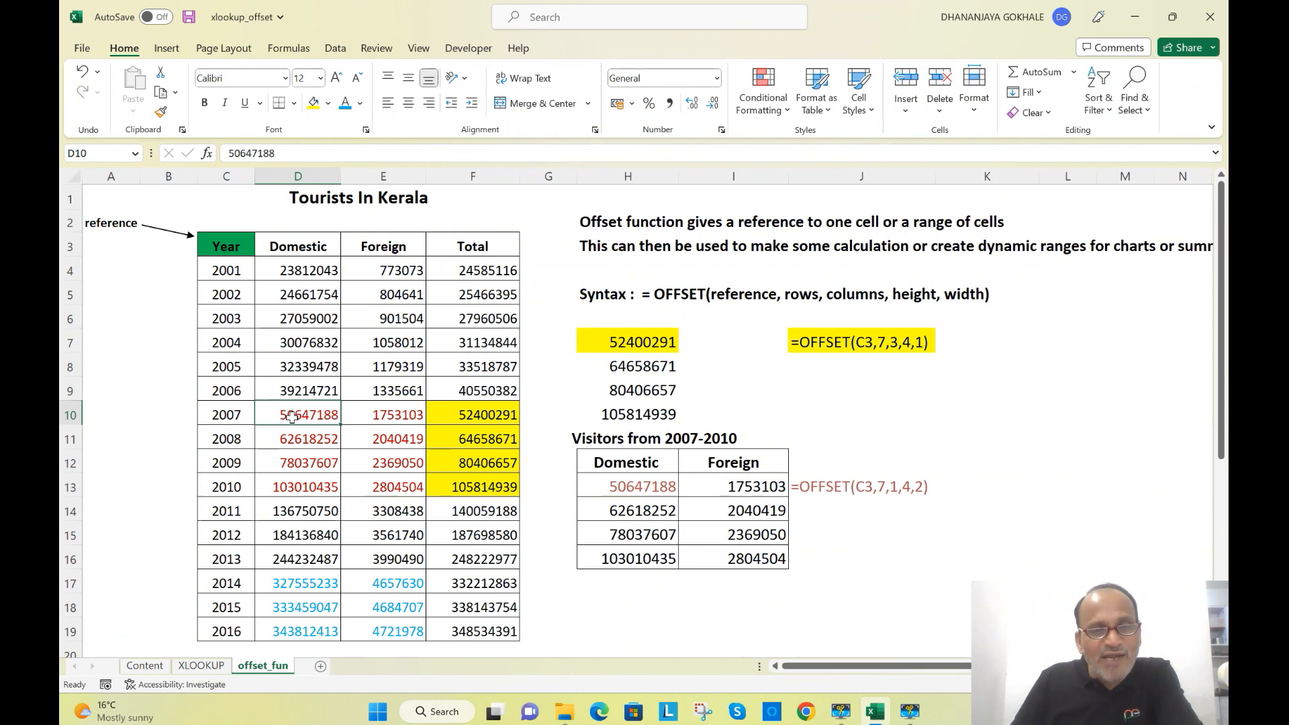
pyautogui.moveTo(291, 417); pyautogui.dragTo(303, 488)
pyautogui.moveTo(309, 417); pyautogui.dragTo(403, 488)
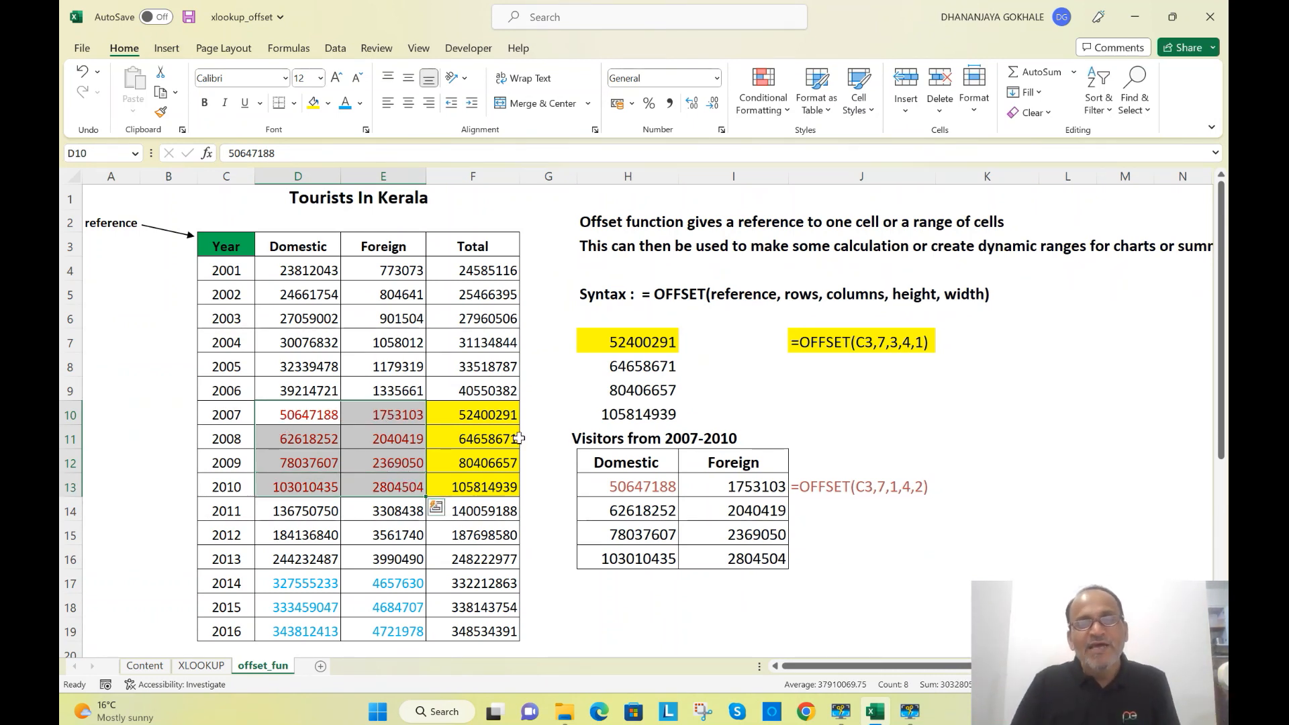
# - Walk through the OFFSET formula in H7 argument by argument: reference C3, rows 7, columns 3, height 4 and width 1
pyautogui.click(630, 343)
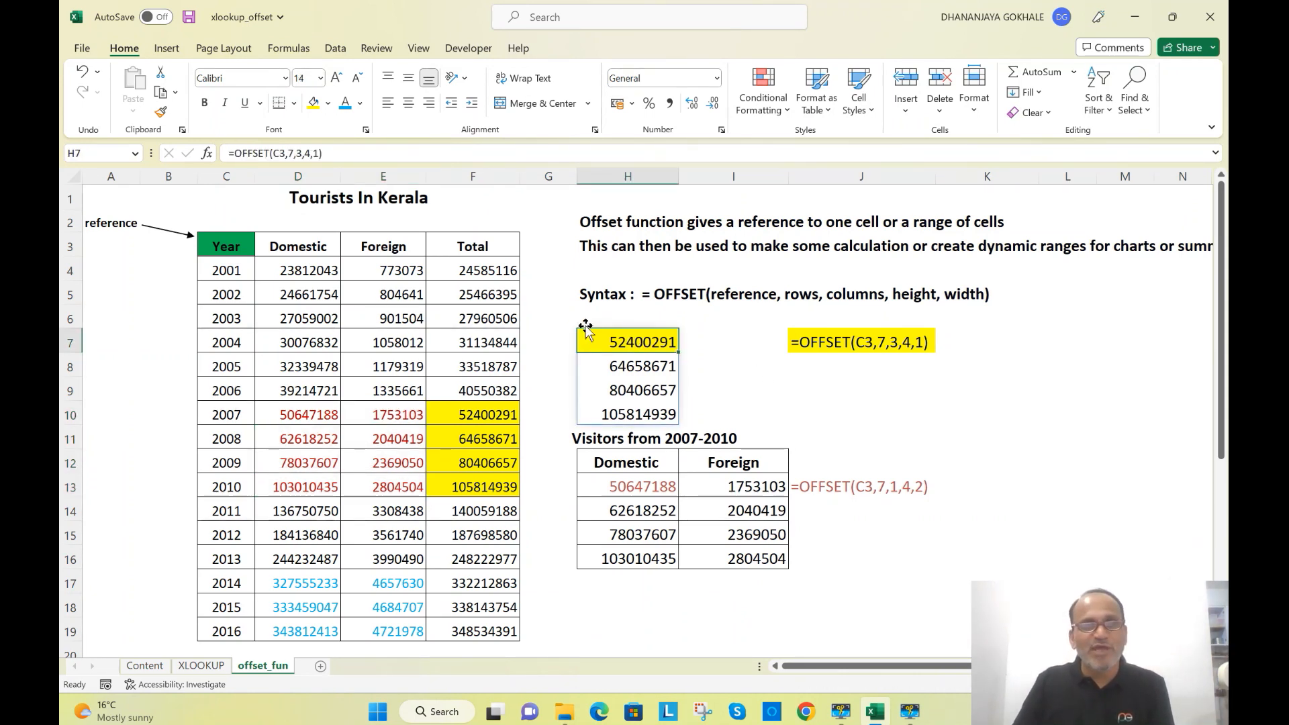
pyautogui.click(281, 153)
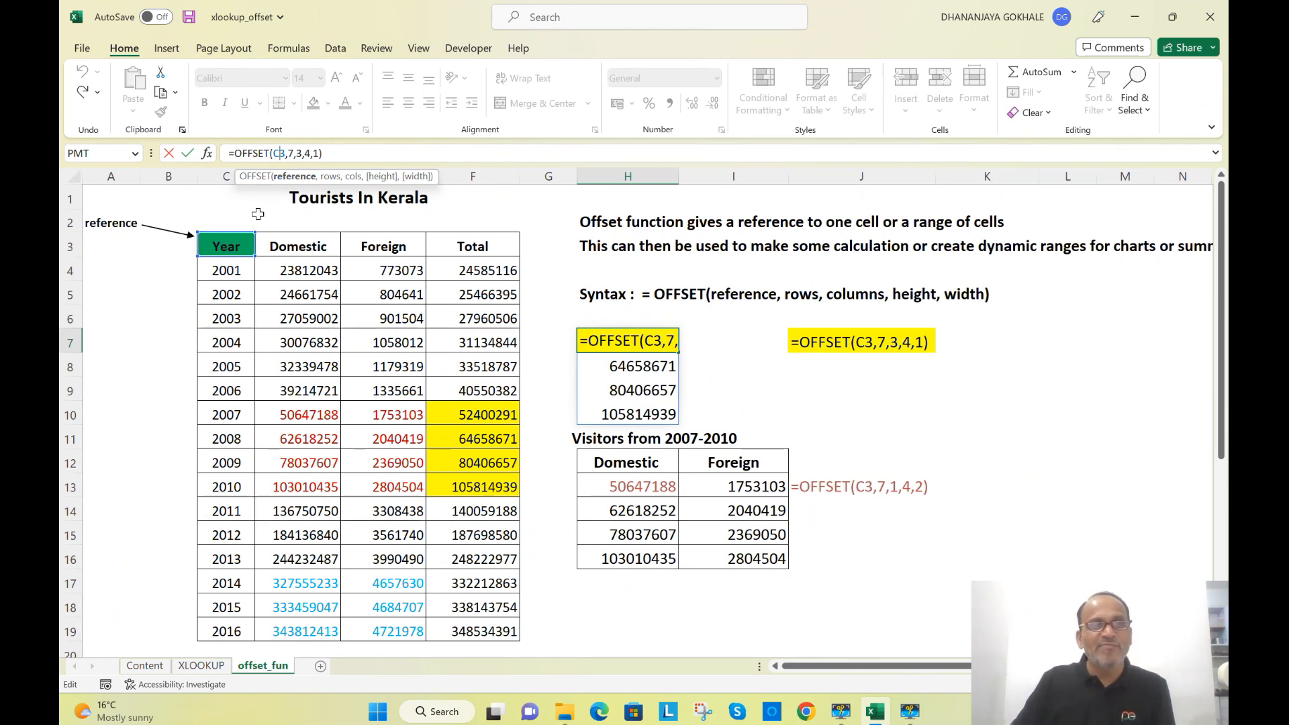
pyautogui.click(290, 154)
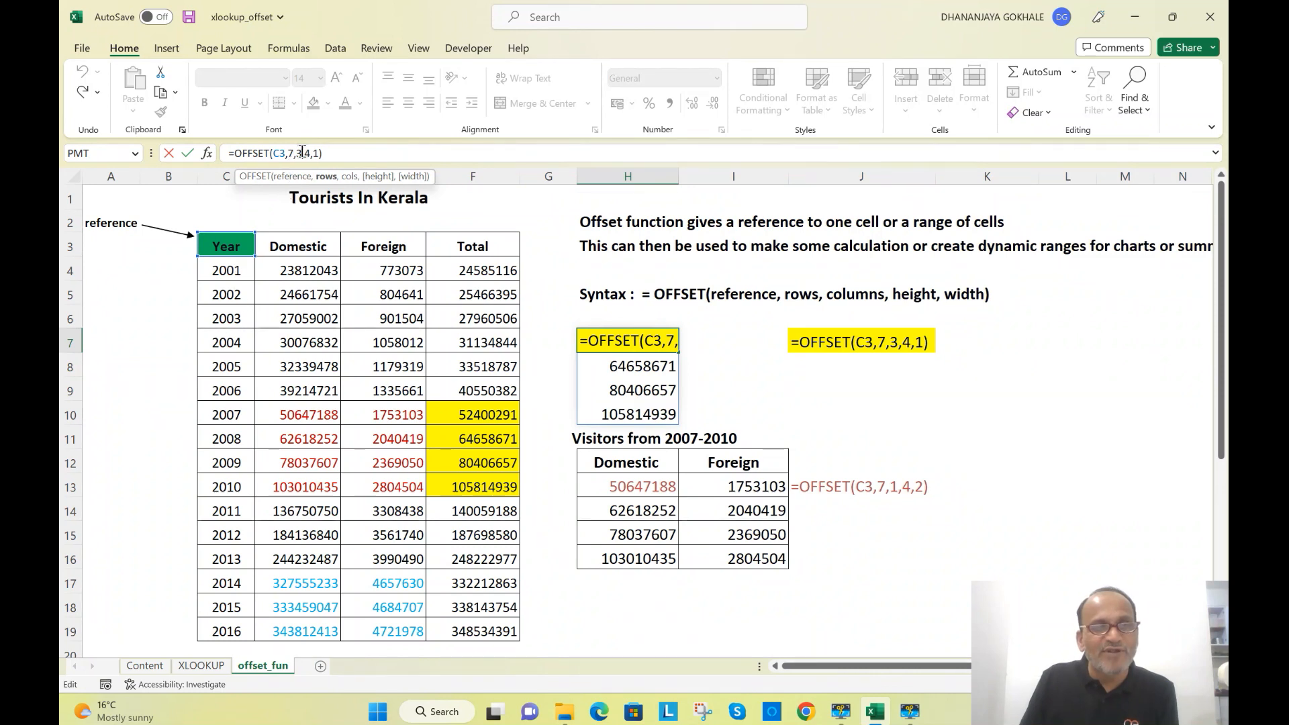
pyautogui.press('Right')
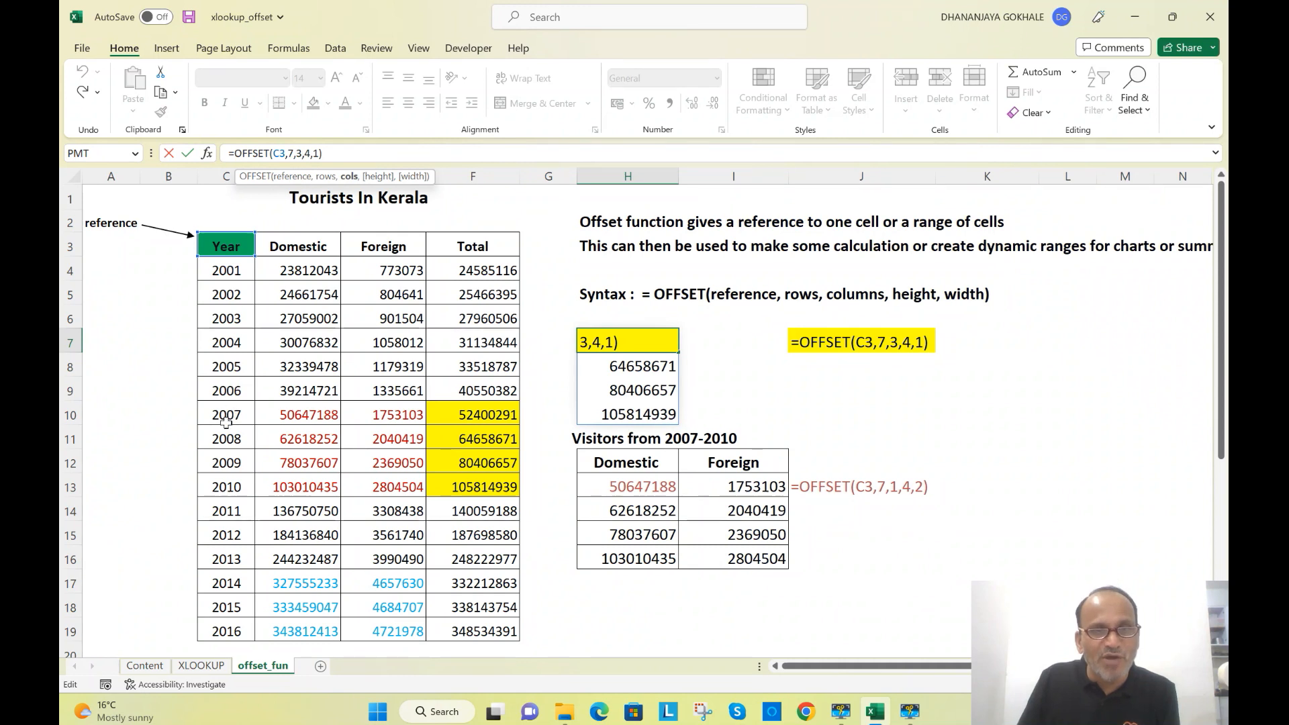
pyautogui.click(291, 153)
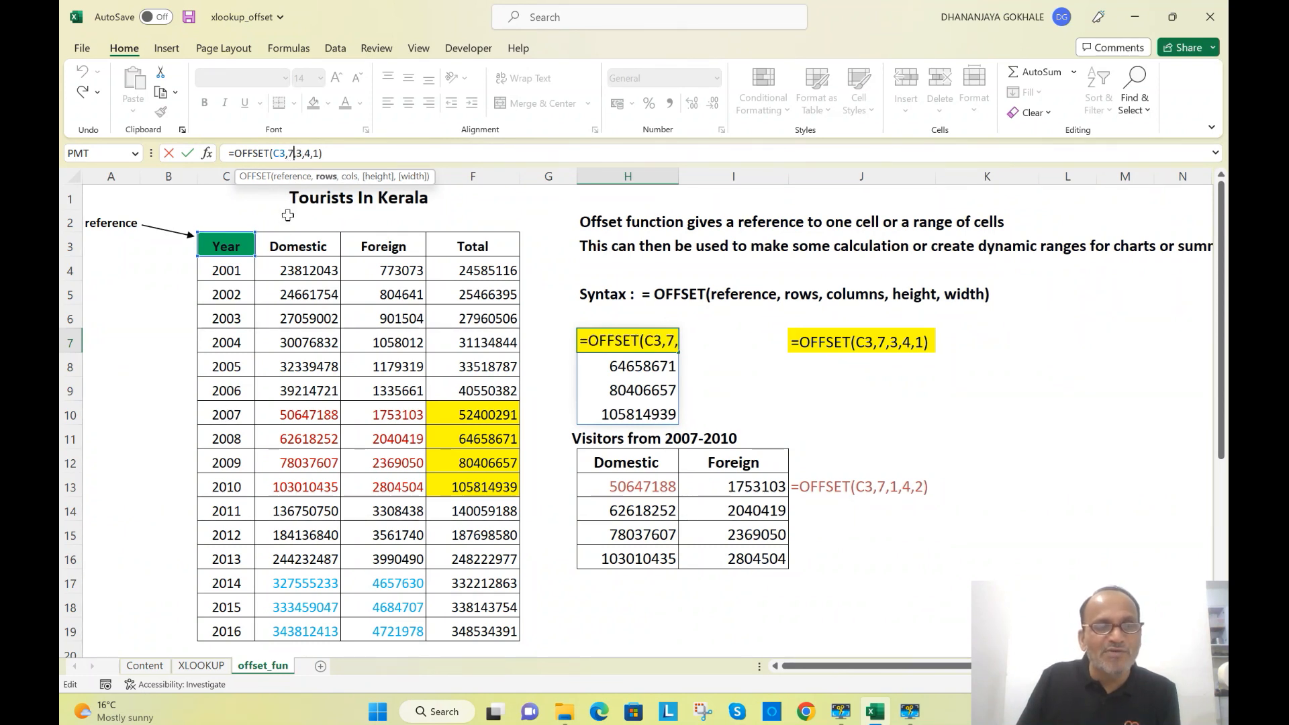
pyautogui.click(300, 153)
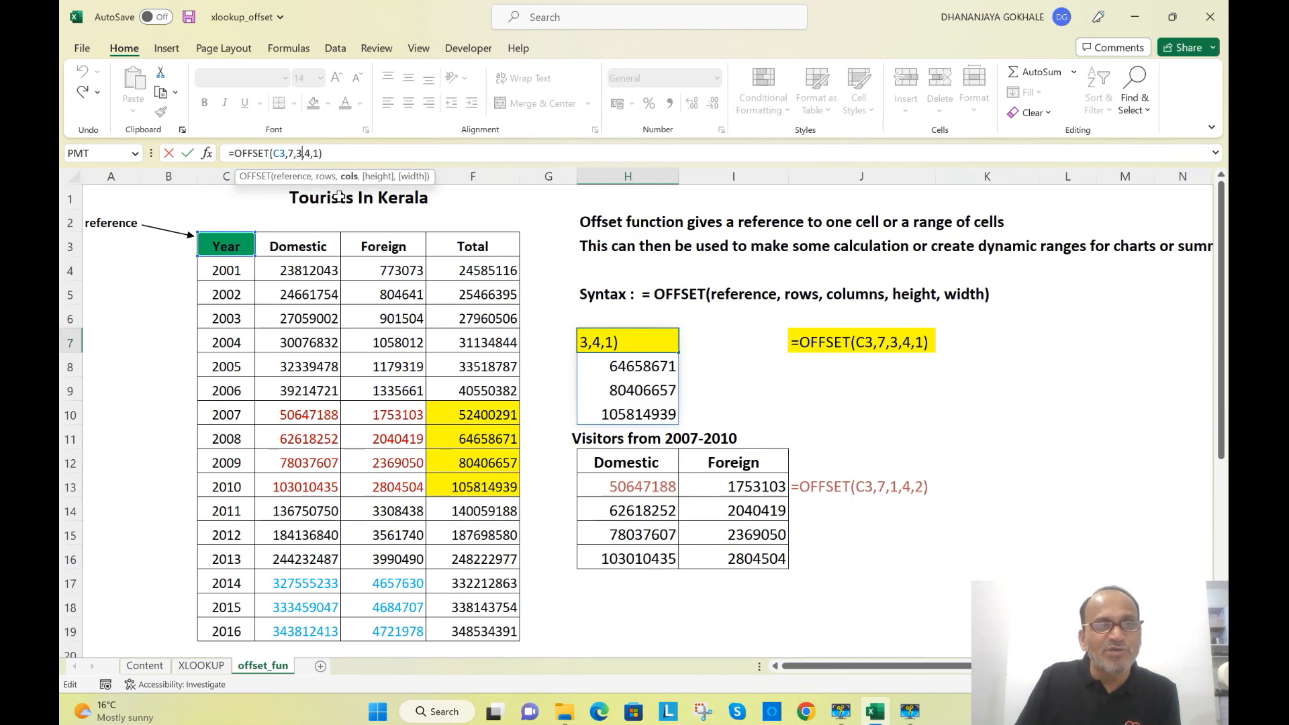
pyautogui.click(311, 156)
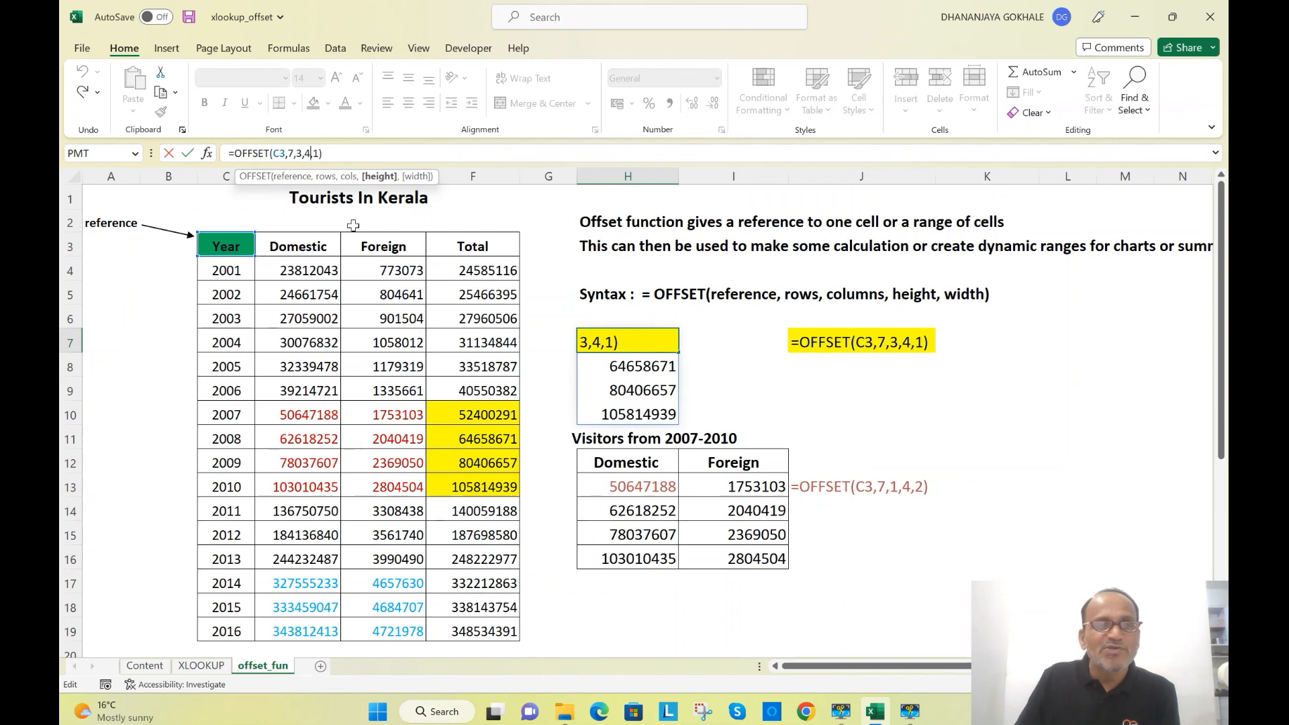
pyautogui.click(319, 154)
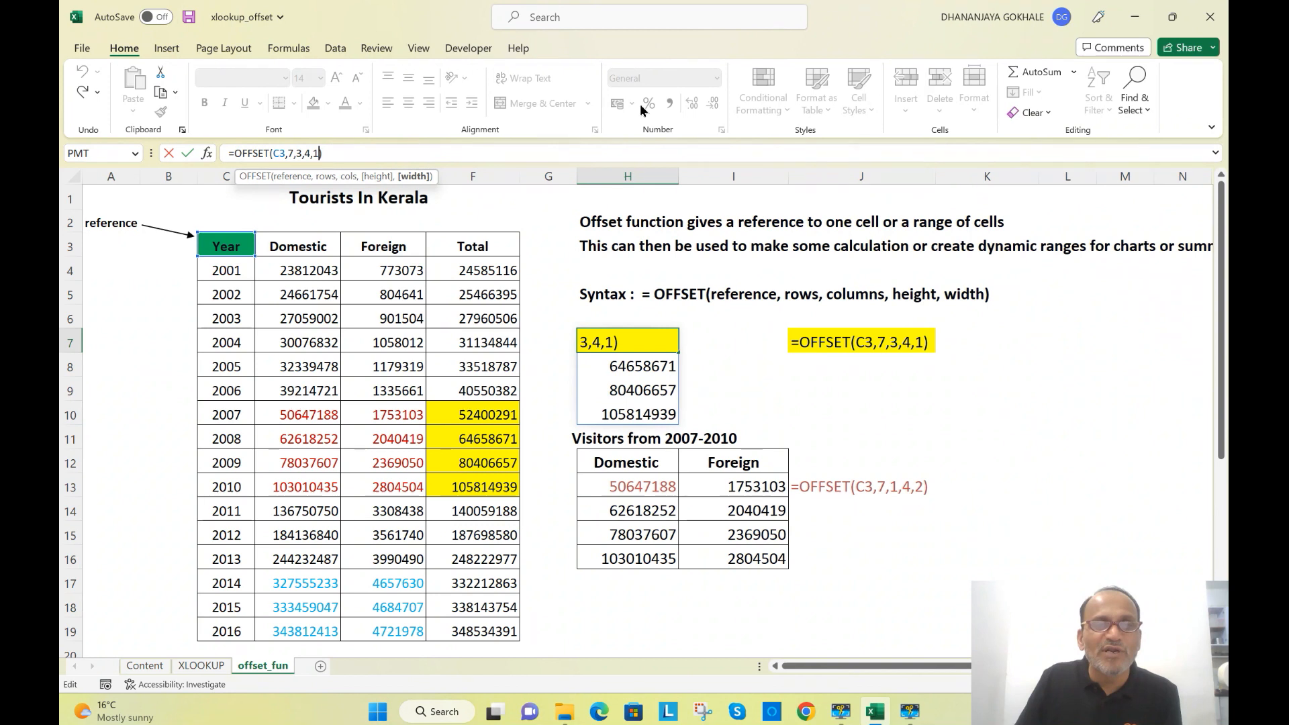
pyautogui.press('Return')
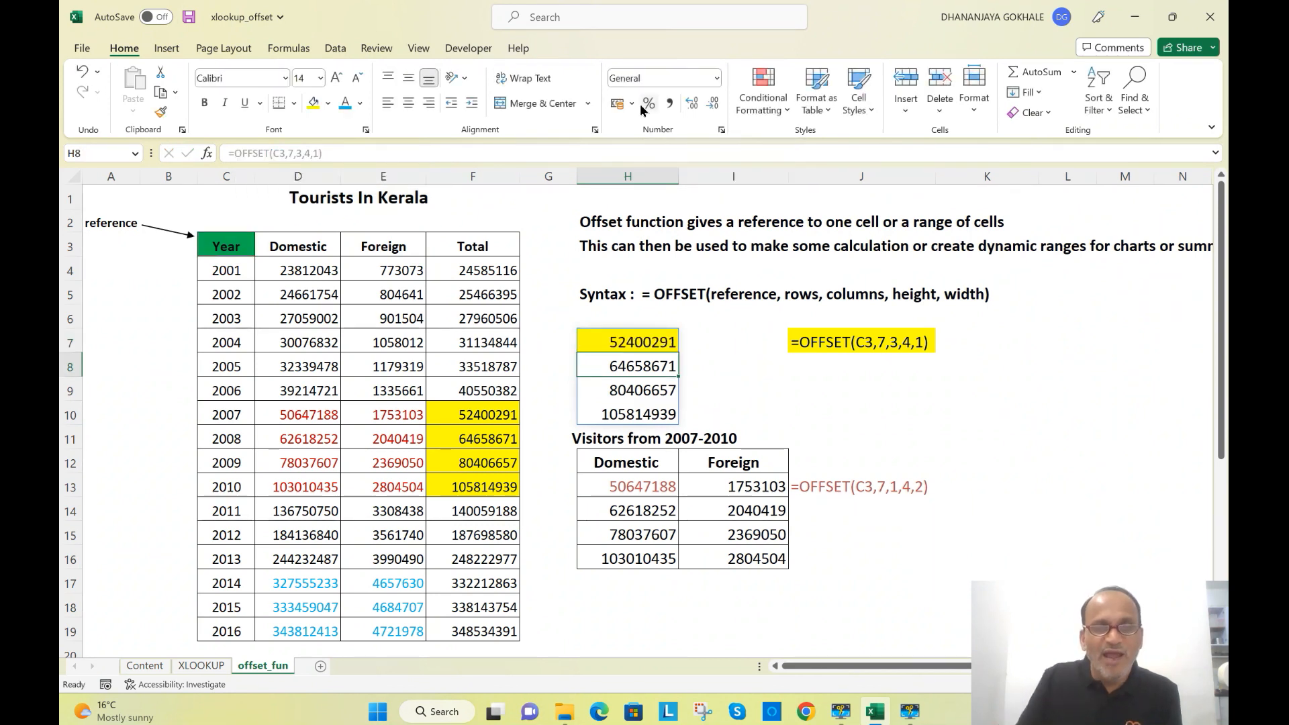
# - Compare the source totals F10:F13 with the OFFSET output in H7:H10 by highlighting each, and return to H7
pyautogui.moveTo(477, 413); pyautogui.dragTo(486, 485)
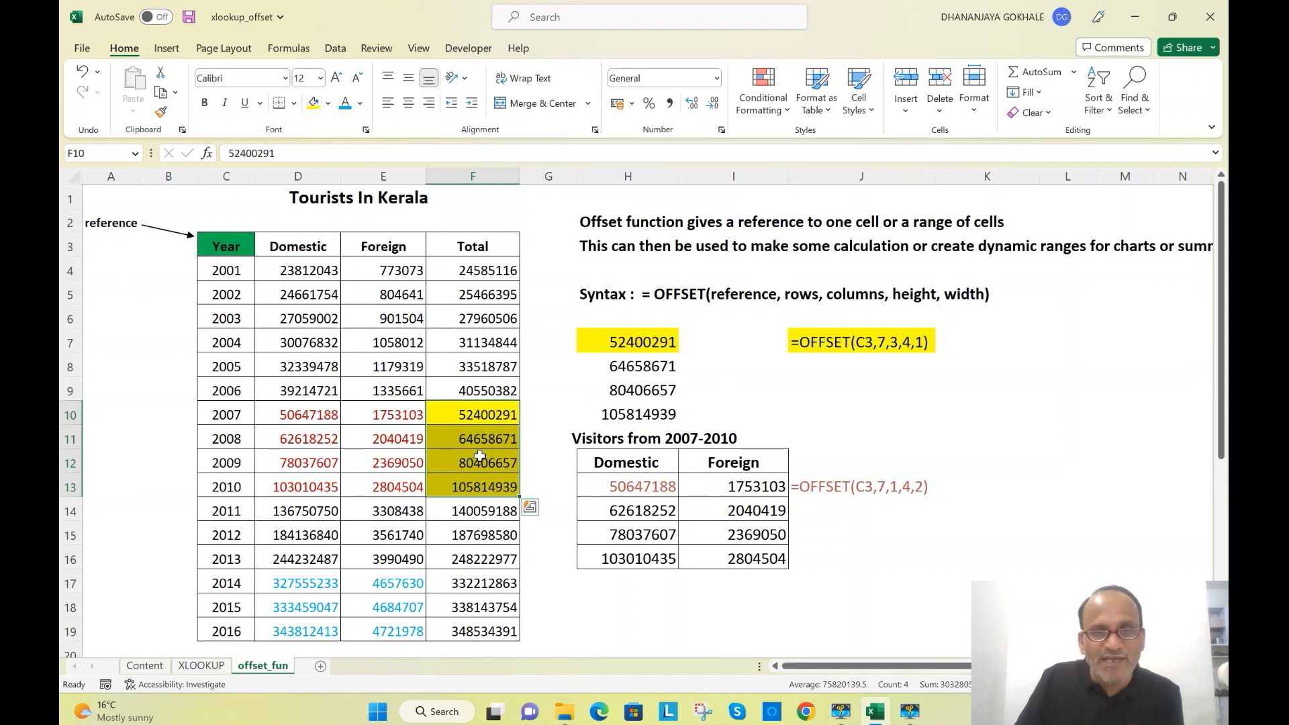
pyautogui.moveTo(650, 334); pyautogui.dragTo(625, 414)
pyautogui.click(638, 343)
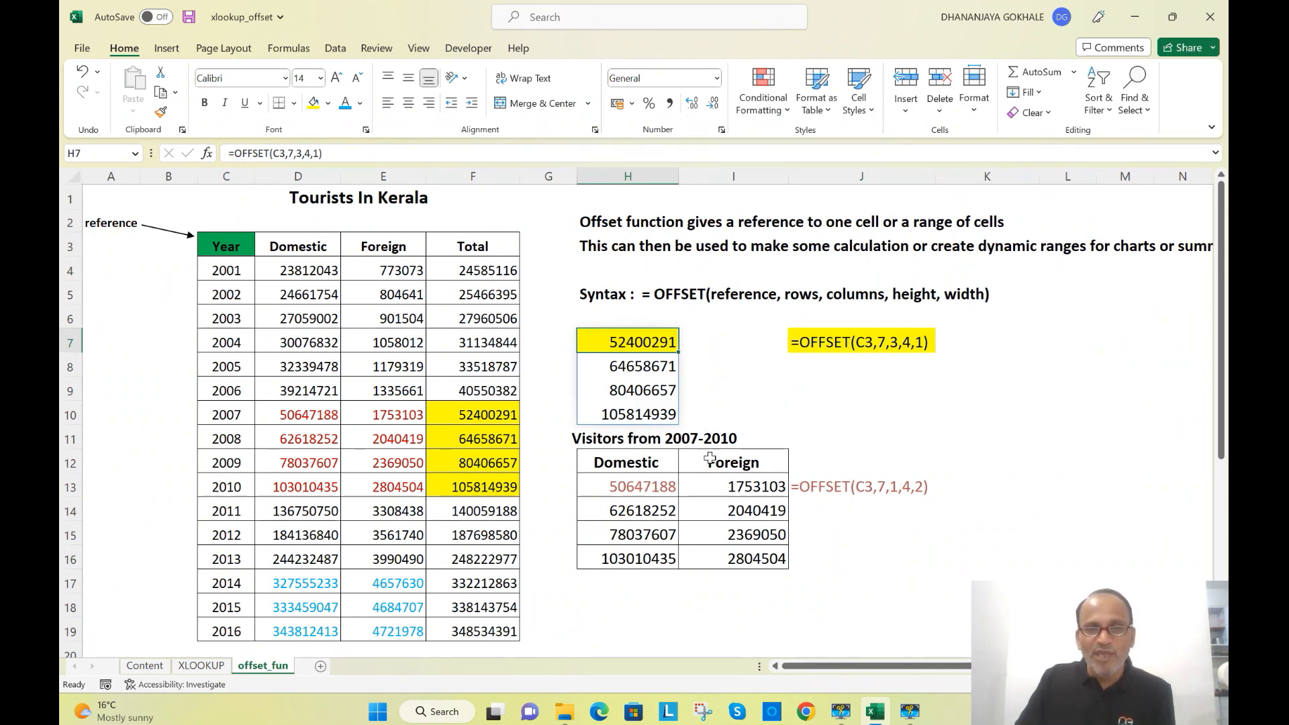
# - Walk through the OFFSET formula in H13 argument by argument: reference C3, rows 7, columns 1, height 4 and width 2
pyautogui.click(651, 487)
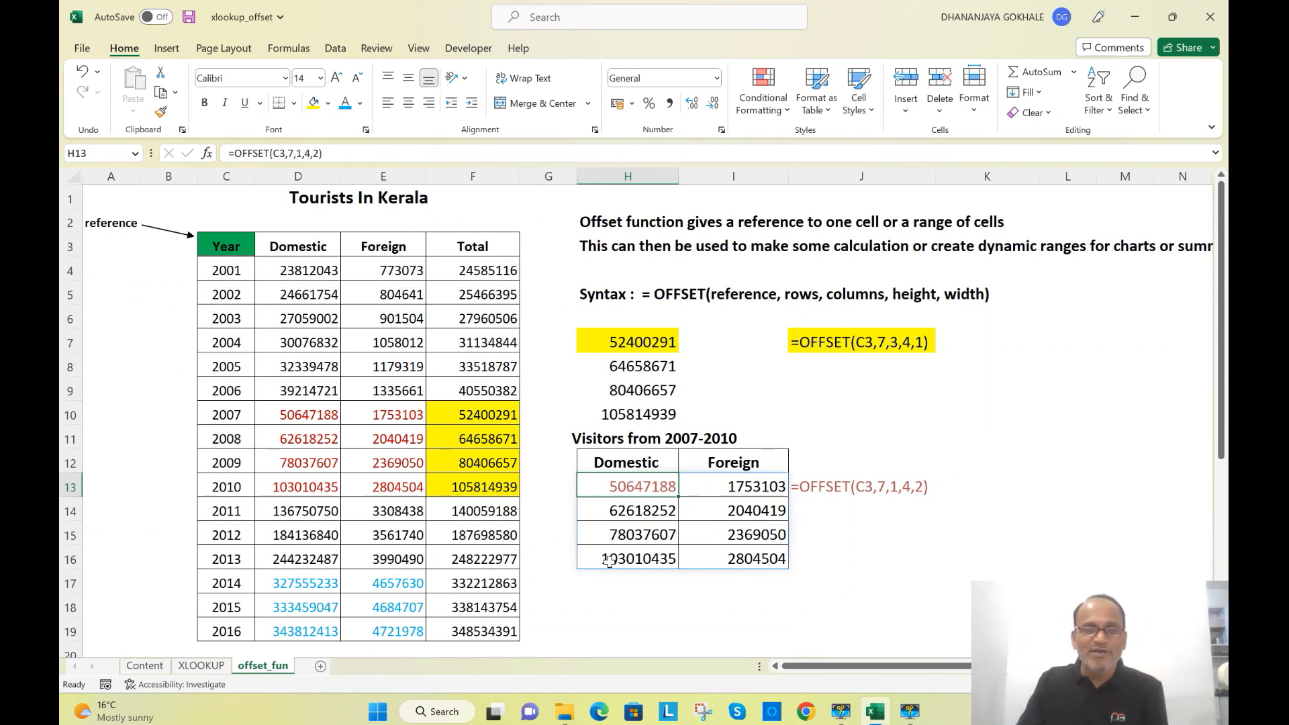
pyautogui.click(281, 154)
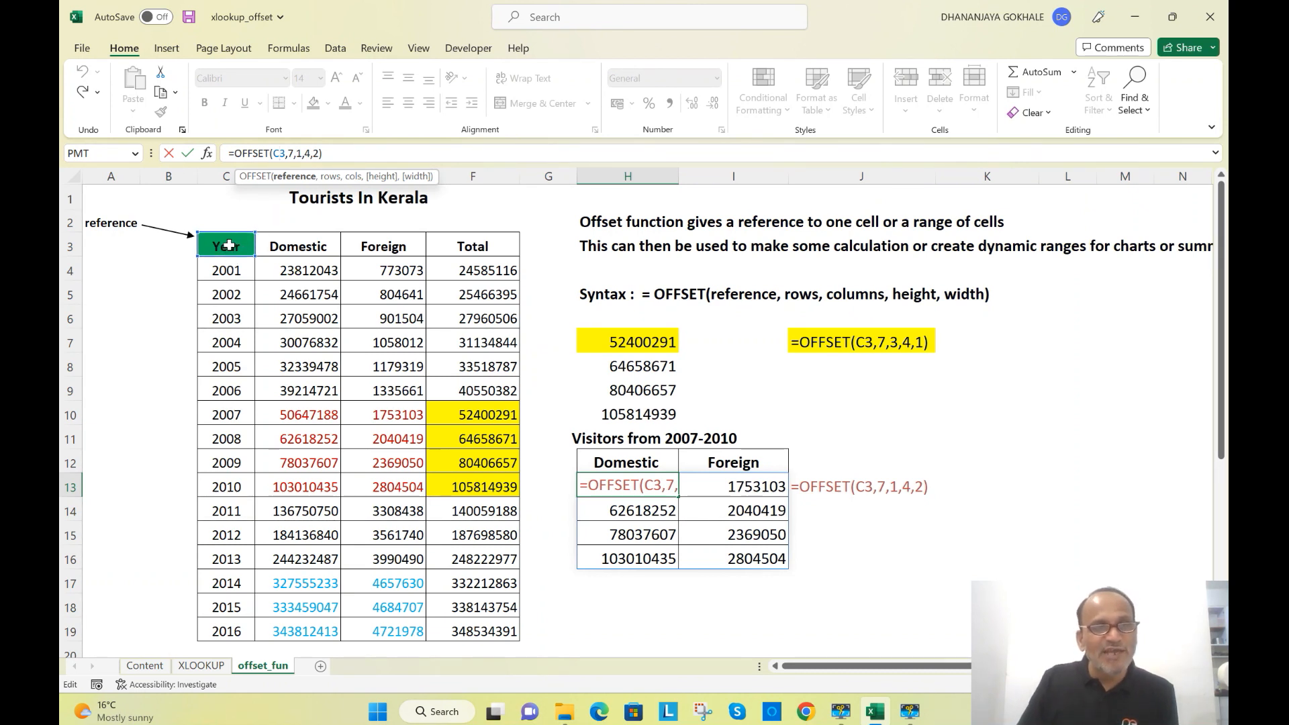
pyautogui.click(293, 152)
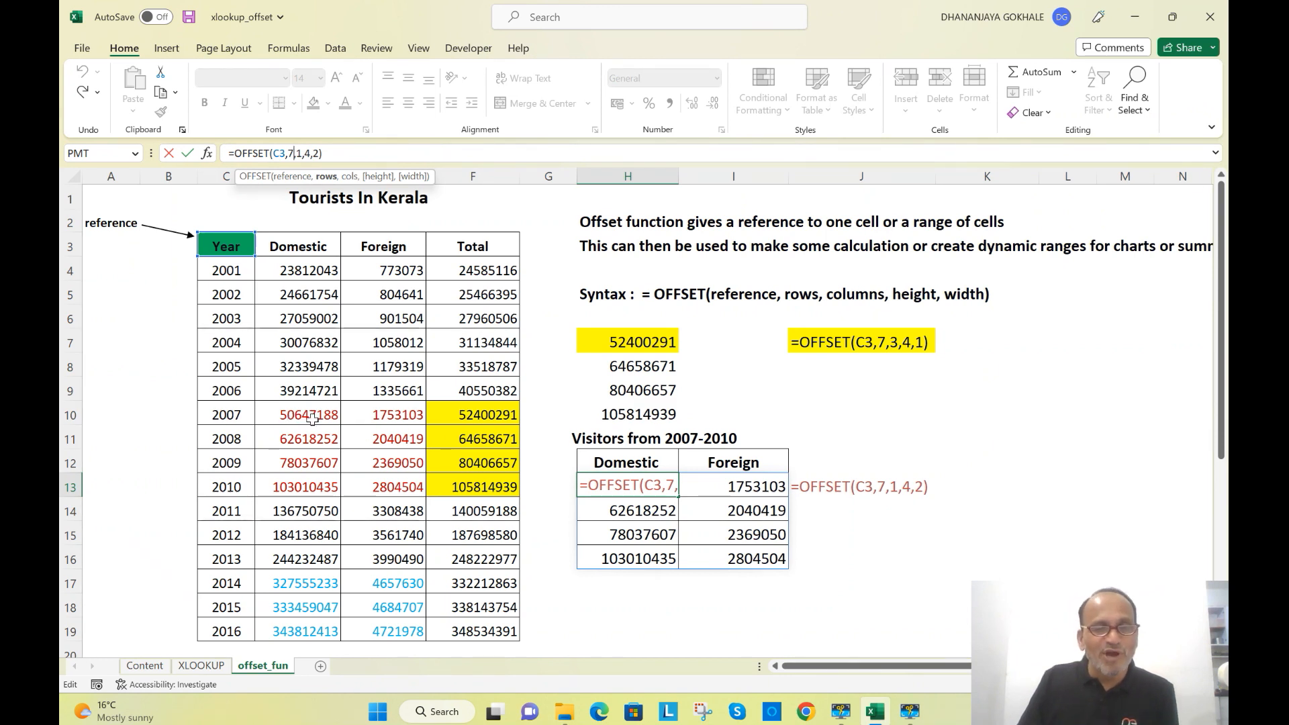
pyautogui.click(301, 153)
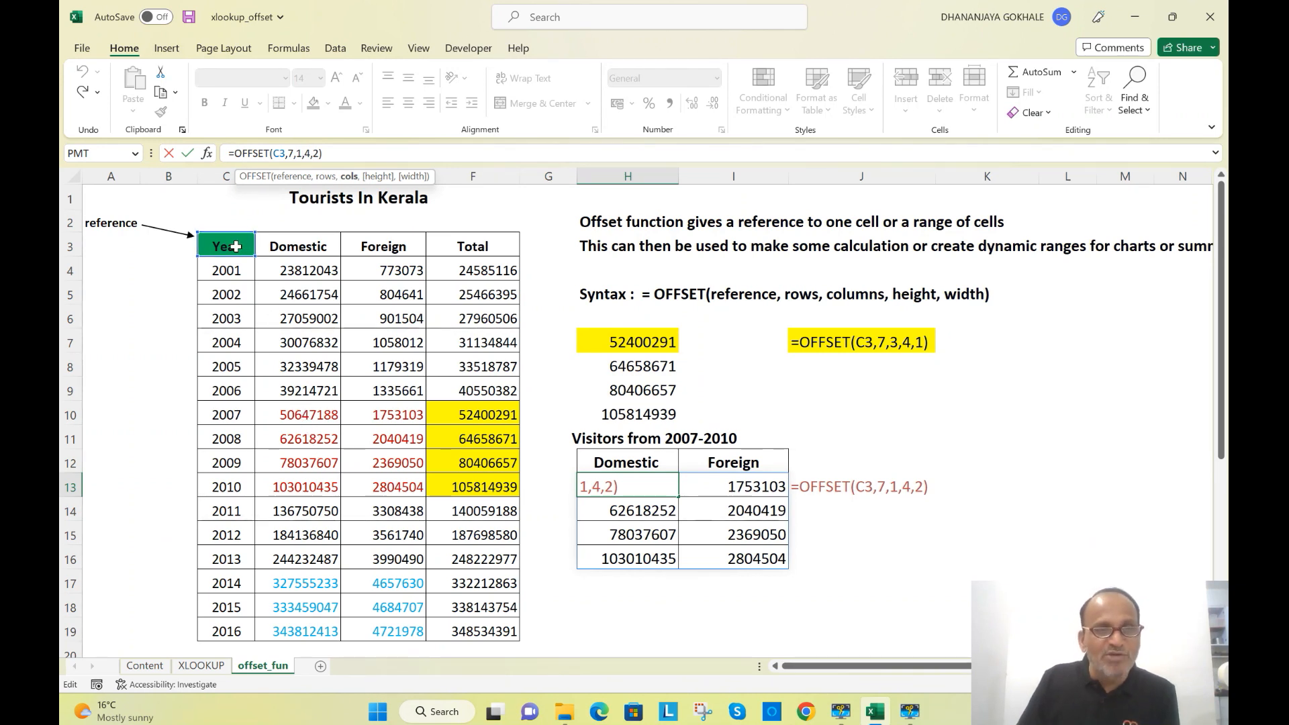
pyautogui.click(306, 153)
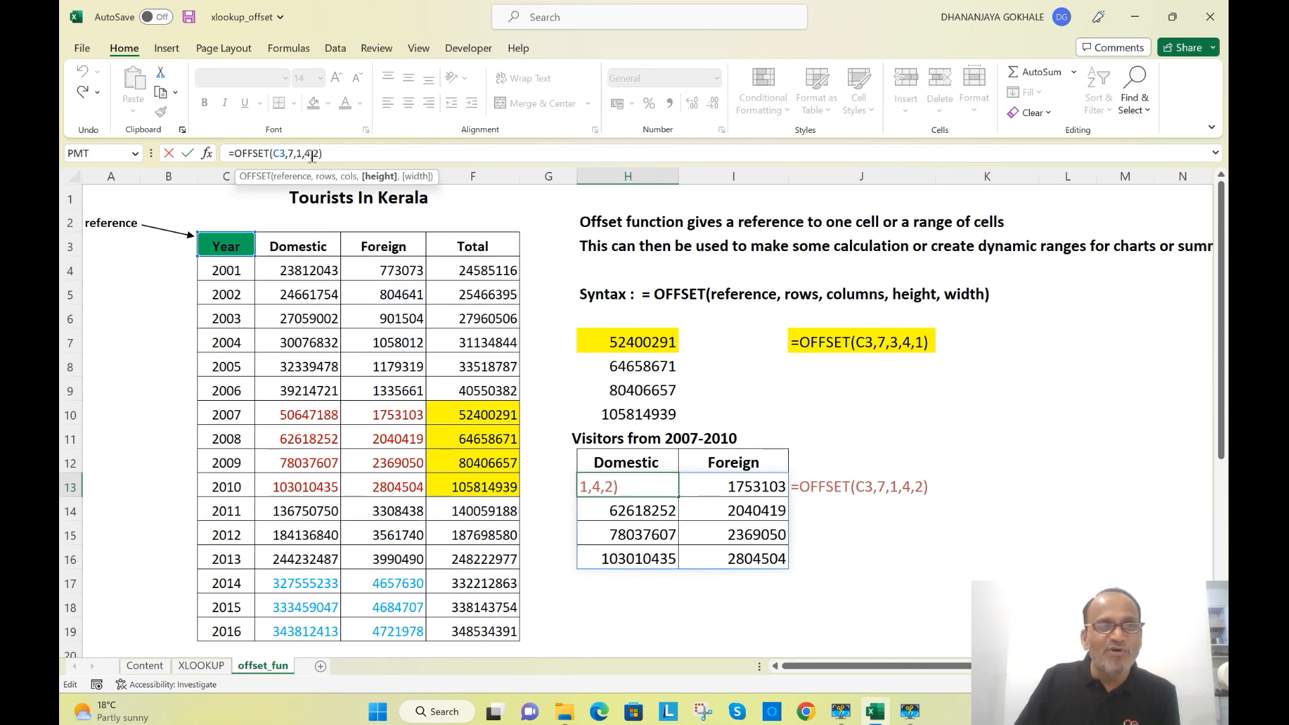
pyautogui.click(312, 154)
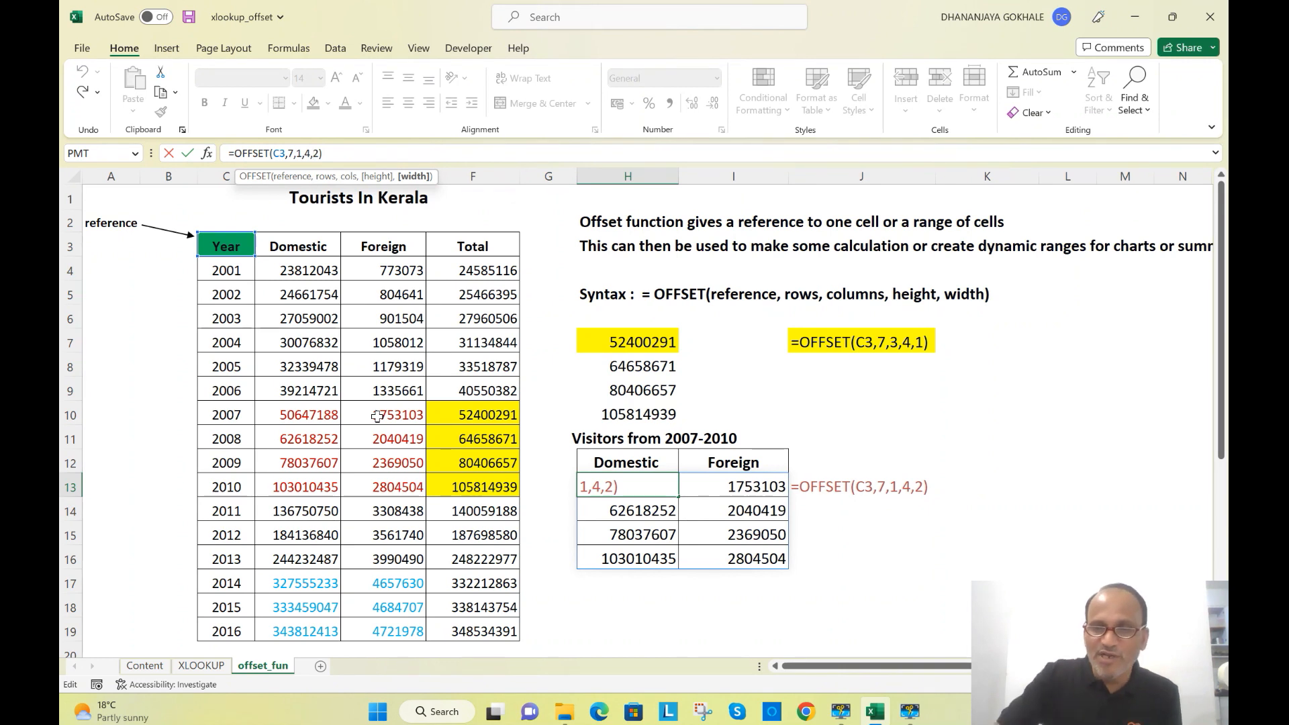
pyautogui.press('Return')
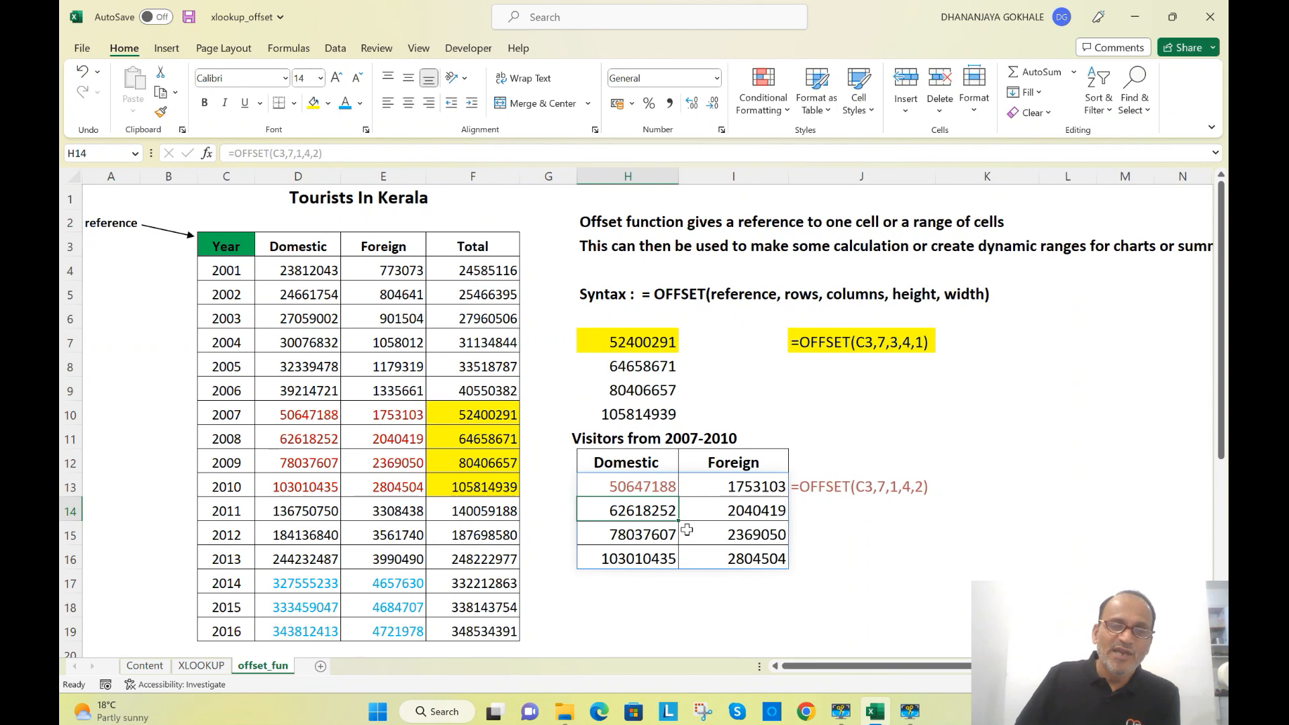
# - Examine the C3 reference and the rows argument COUNT(C4:C28)-2 in the H23 formula for visitors in the last three years
pyautogui.scroll(-4, 679, 530)
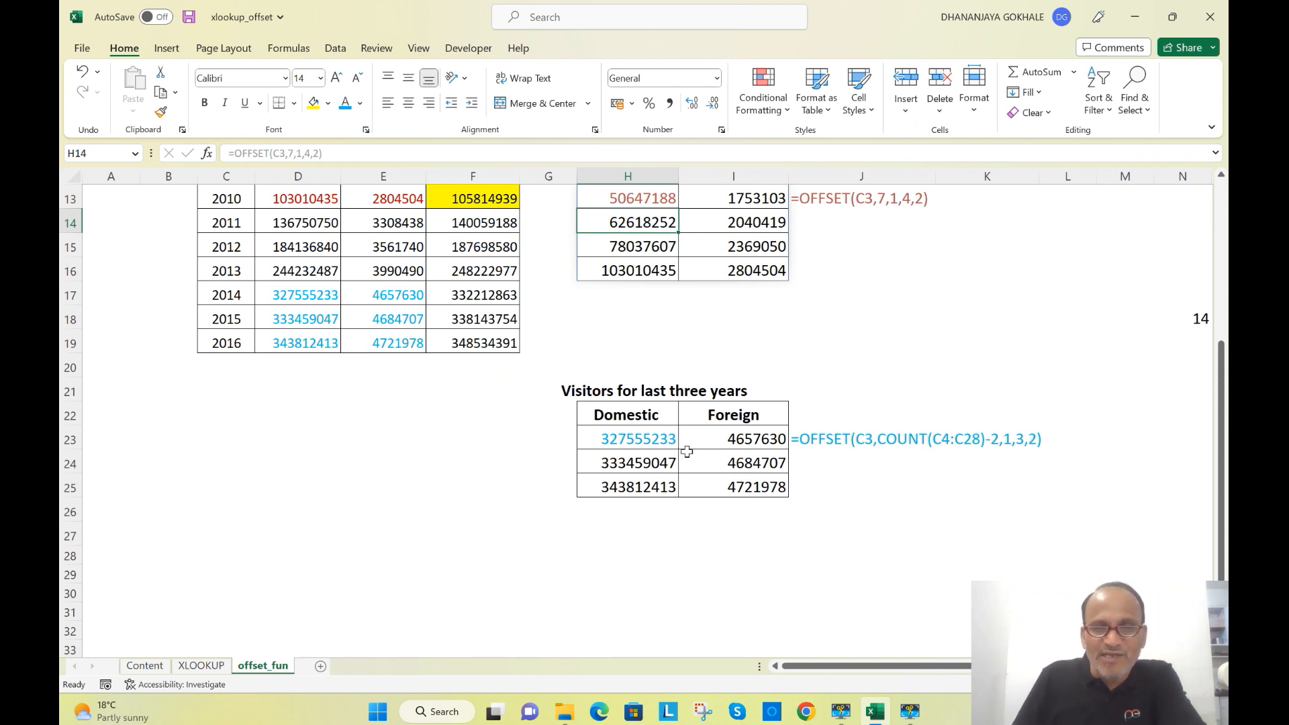
pyautogui.click(640, 438)
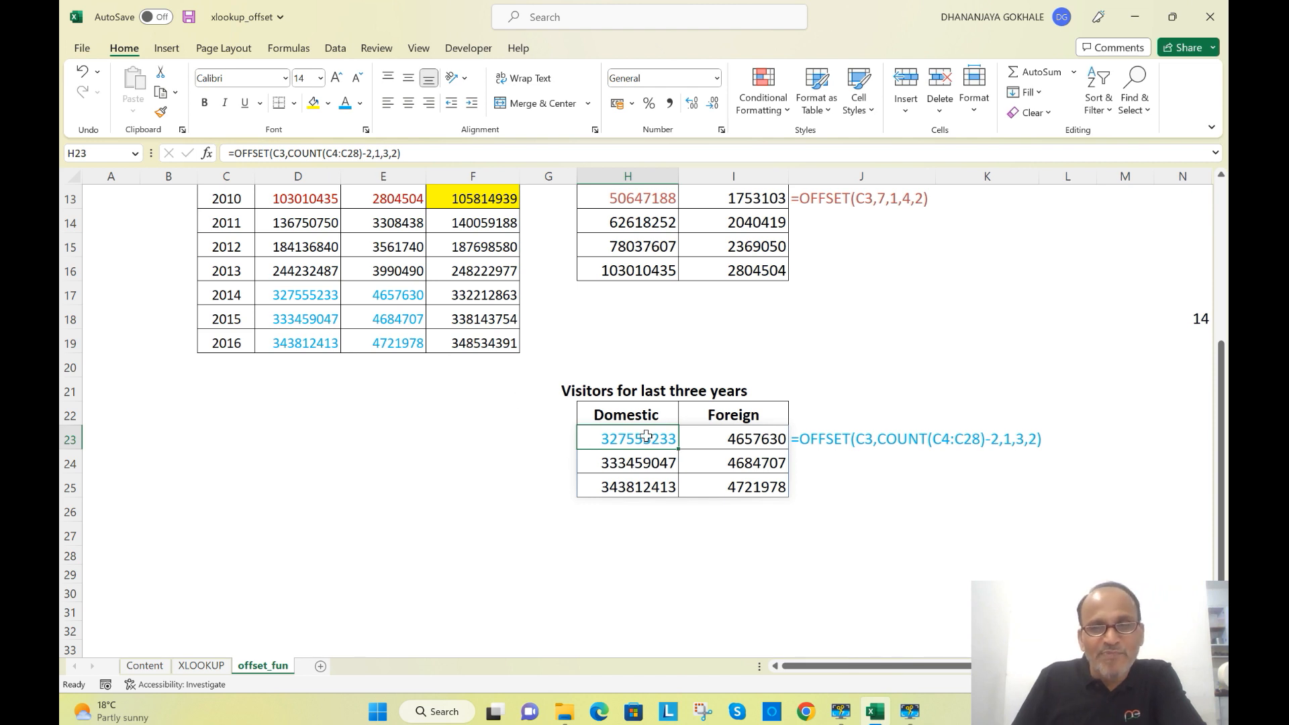
pyautogui.click(280, 153)
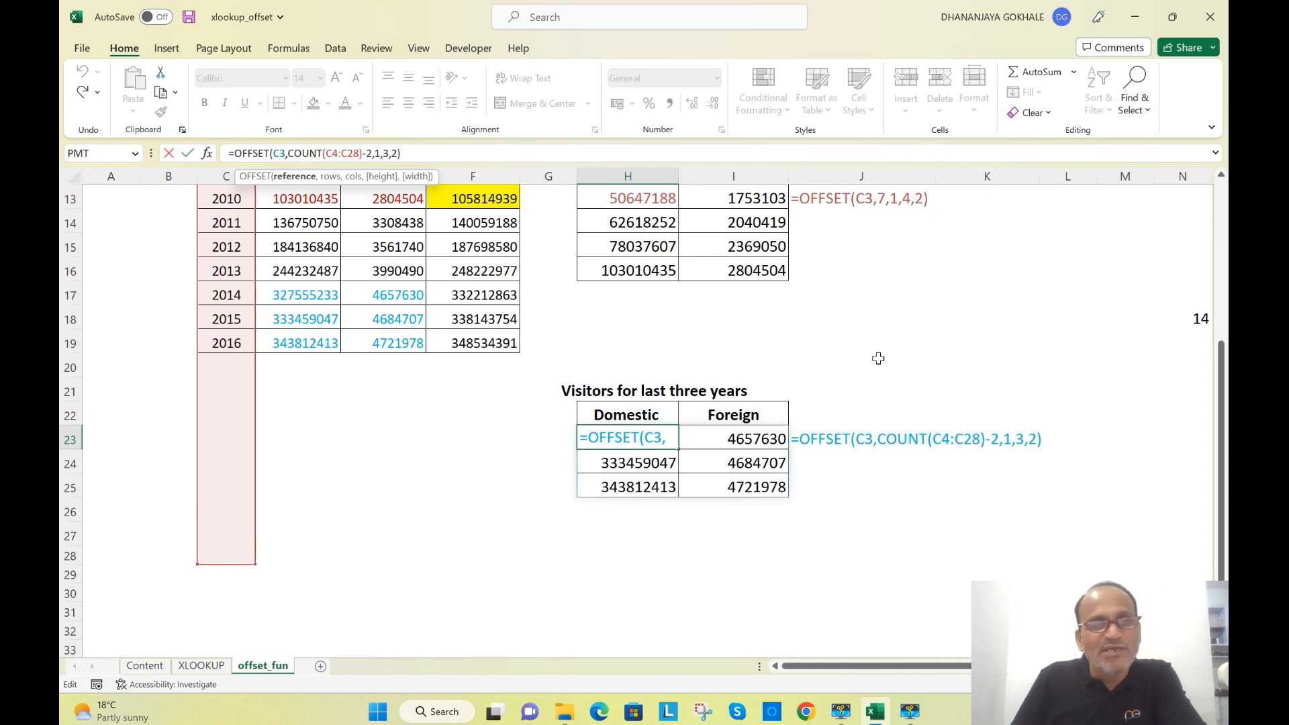
pyautogui.scroll(4, 878, 358)
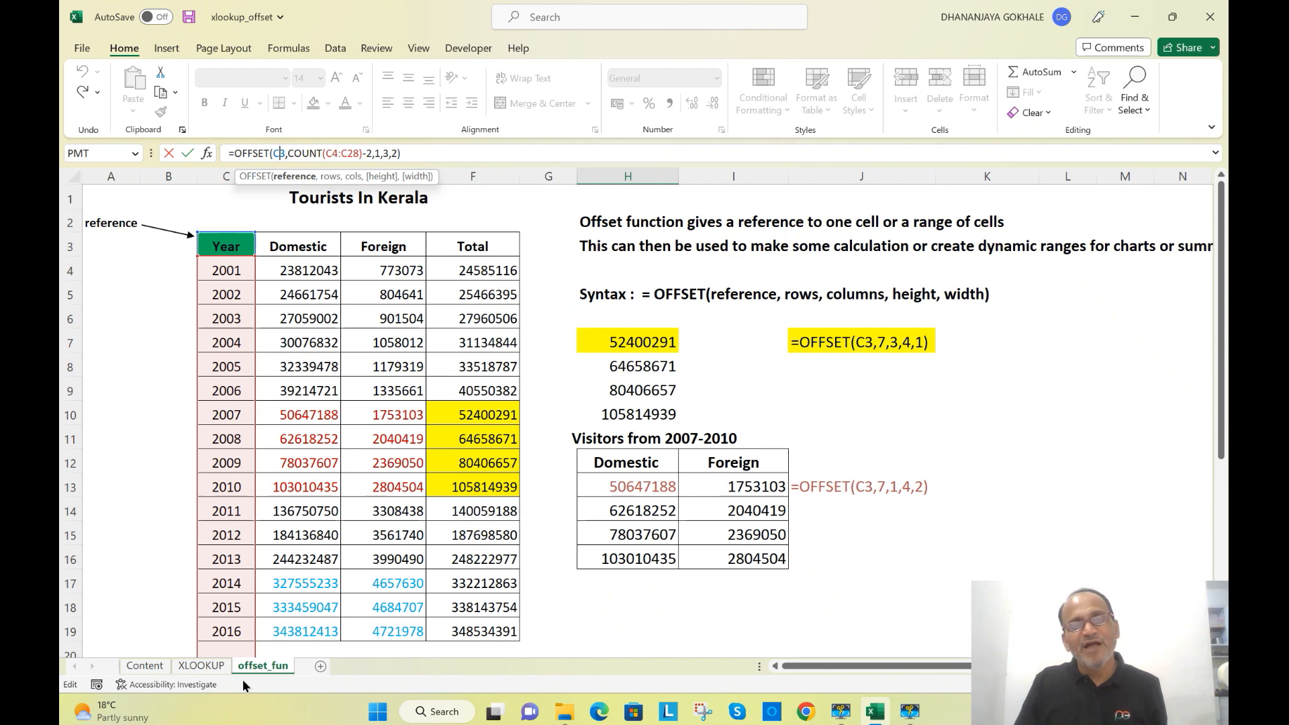
pyautogui.scroll(-3, 926, 550)
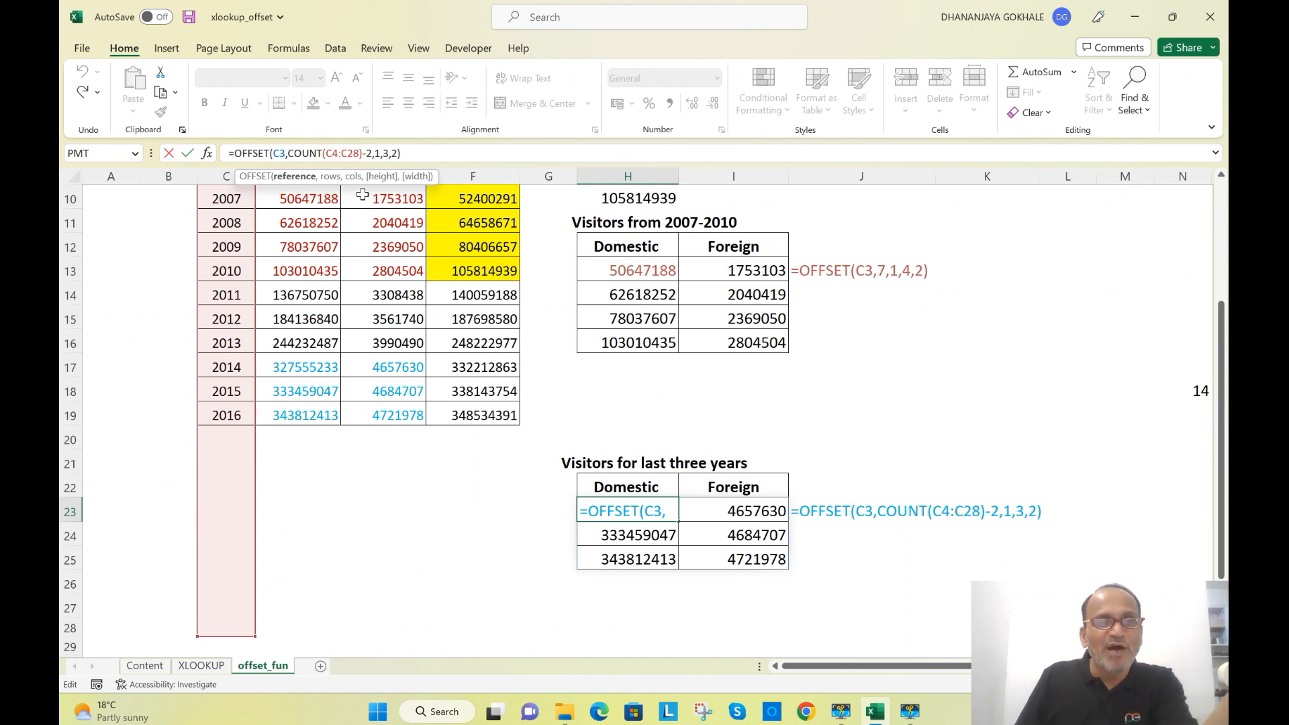
pyautogui.click(313, 153)
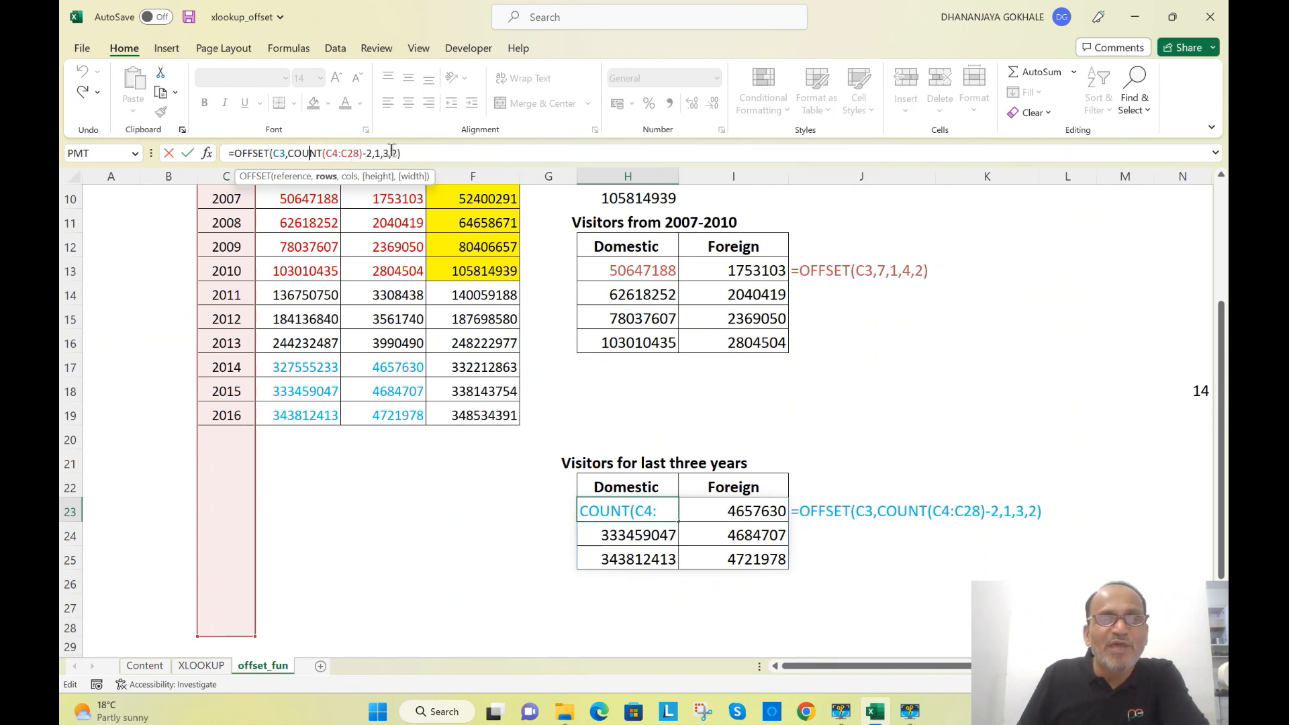
# - Examine the columns argument of 1 in the H23 formula against the Year and Domestic headers, keeping it at 1
pyautogui.click(379, 153)
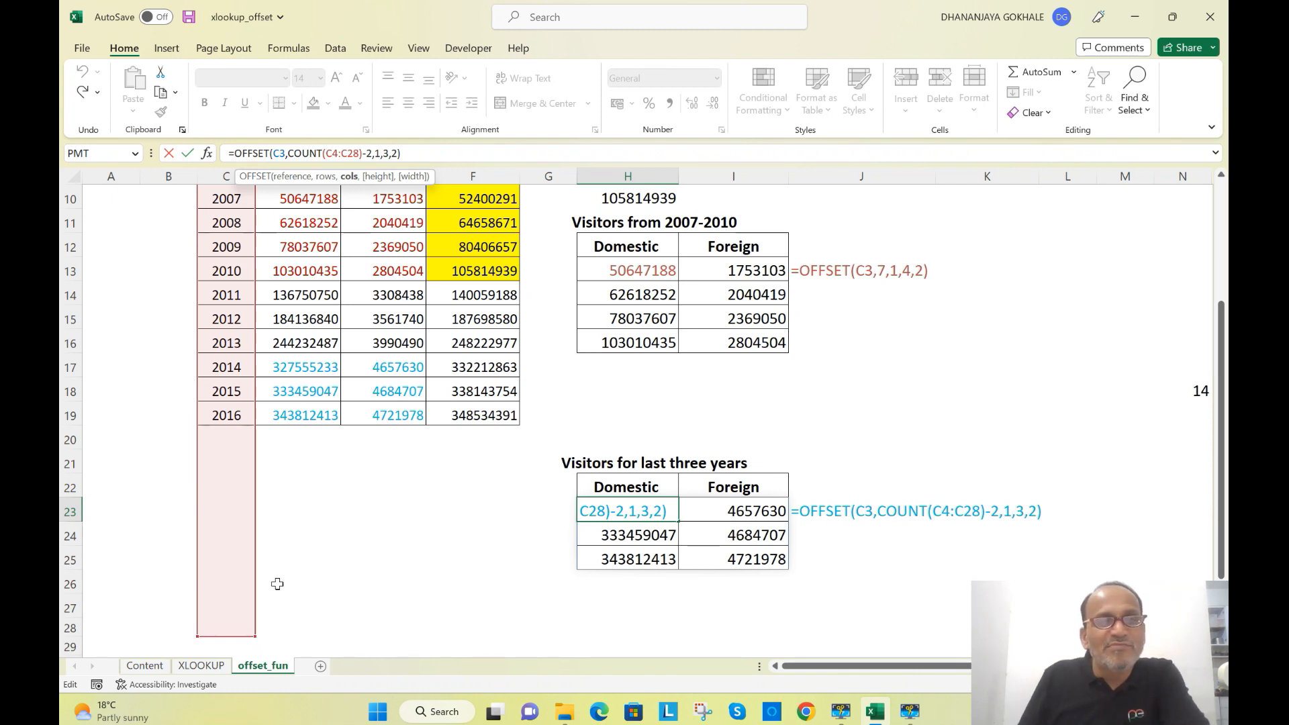
pyautogui.click(380, 154)
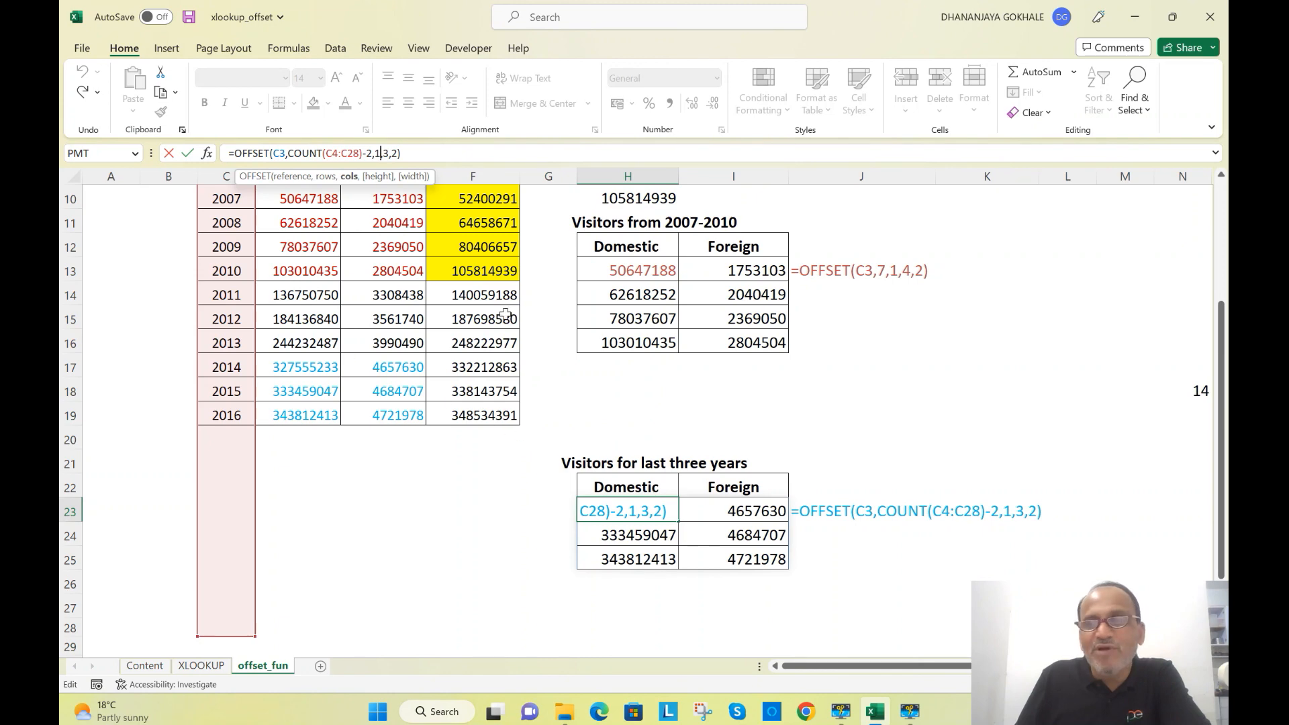
pyautogui.scroll(3, 1222, 343)
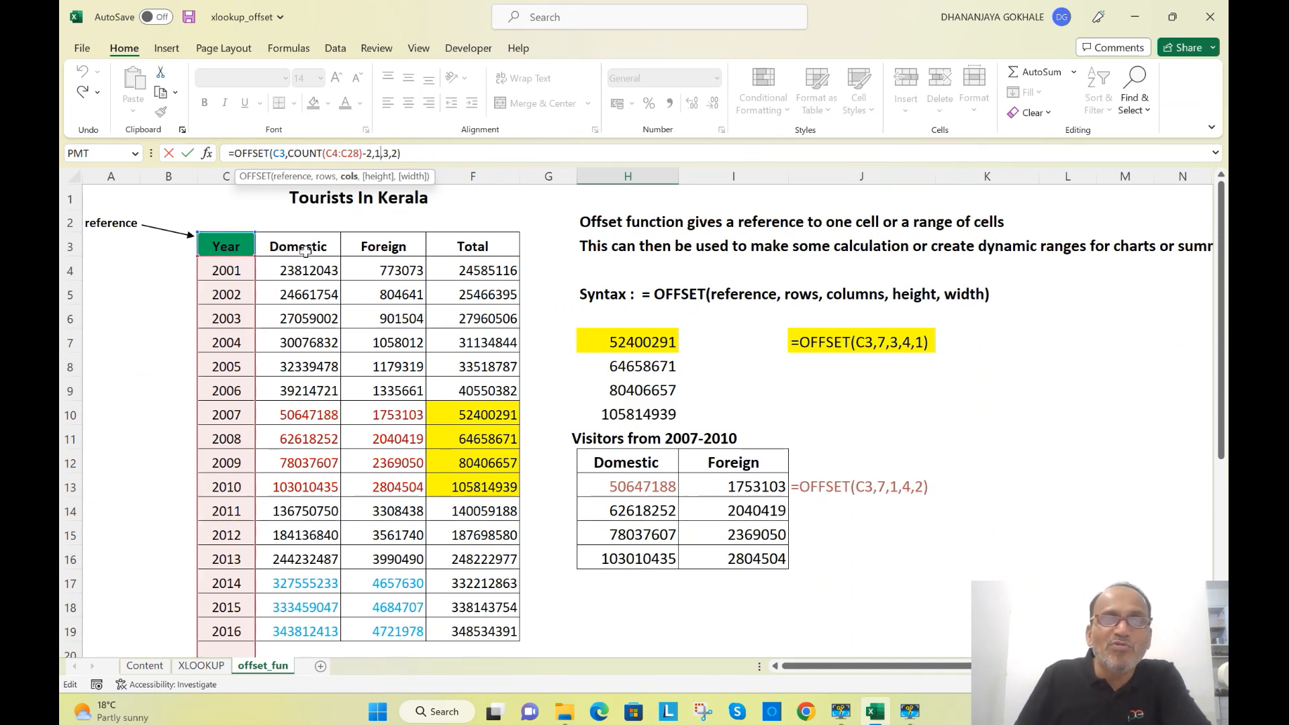
pyautogui.click(383, 153)
pyautogui.press('BackSpace')
pyautogui.write('1')
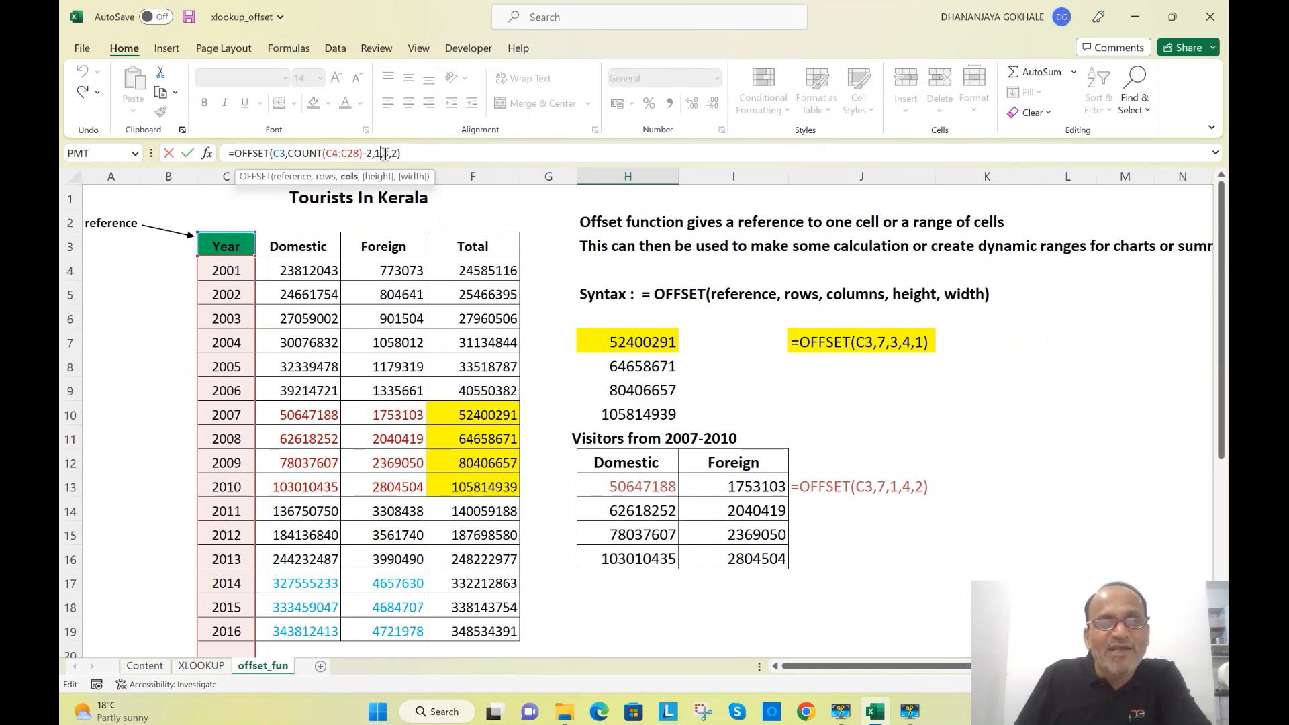
# - Check the height of 3 and width of 2 in the H23 formula against the 2014–2016 rows, and return to H23
pyautogui.write(',3')
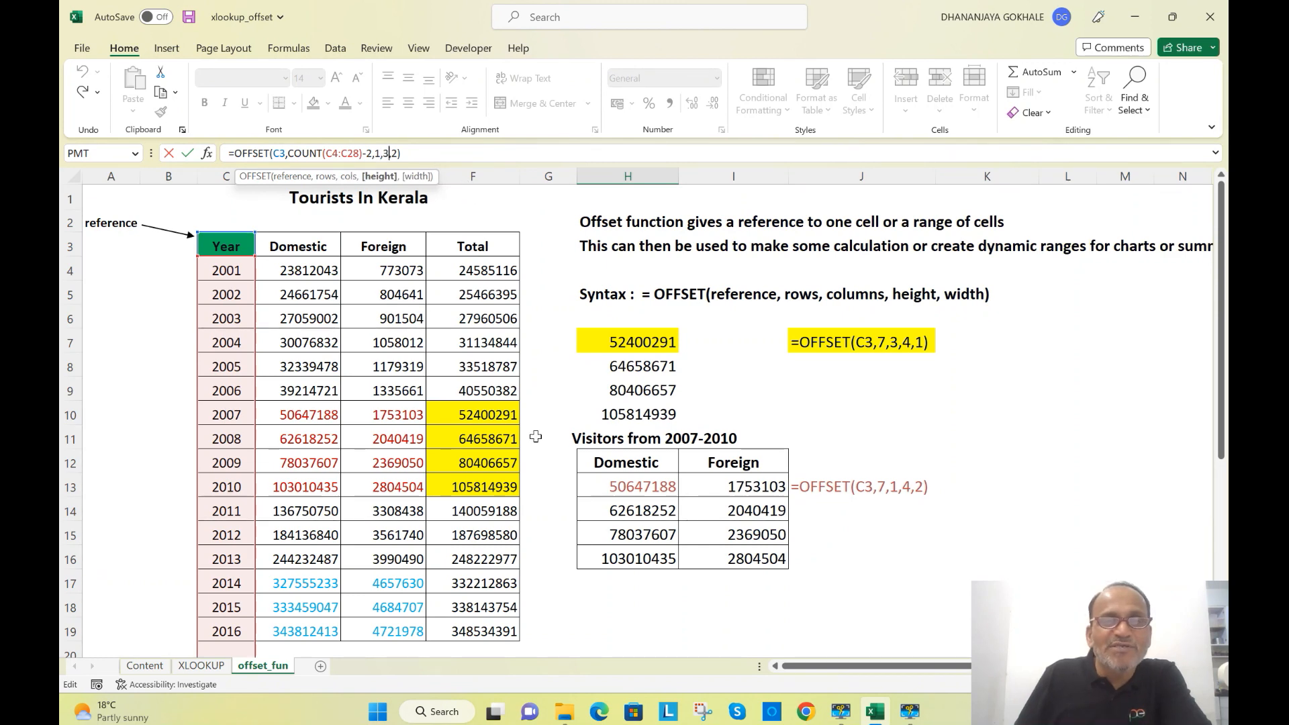
pyautogui.scroll(-3, 738, 531)
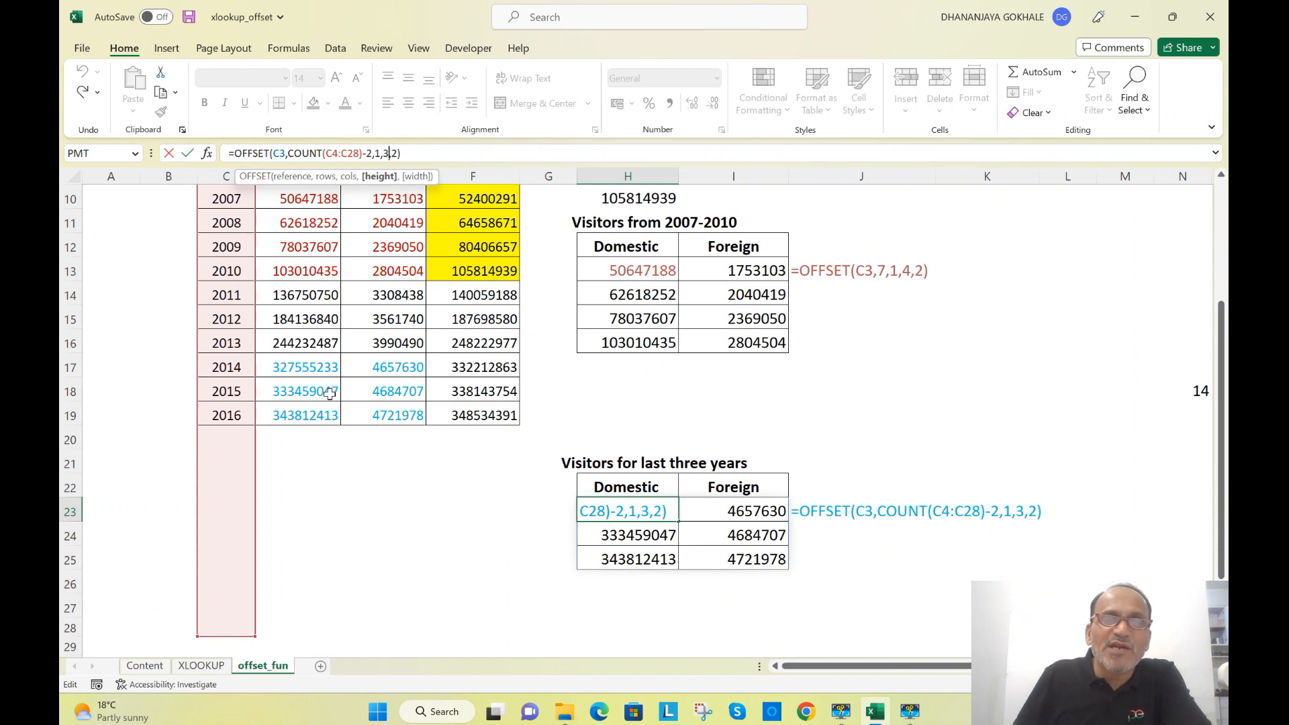
pyautogui.click(392, 154)
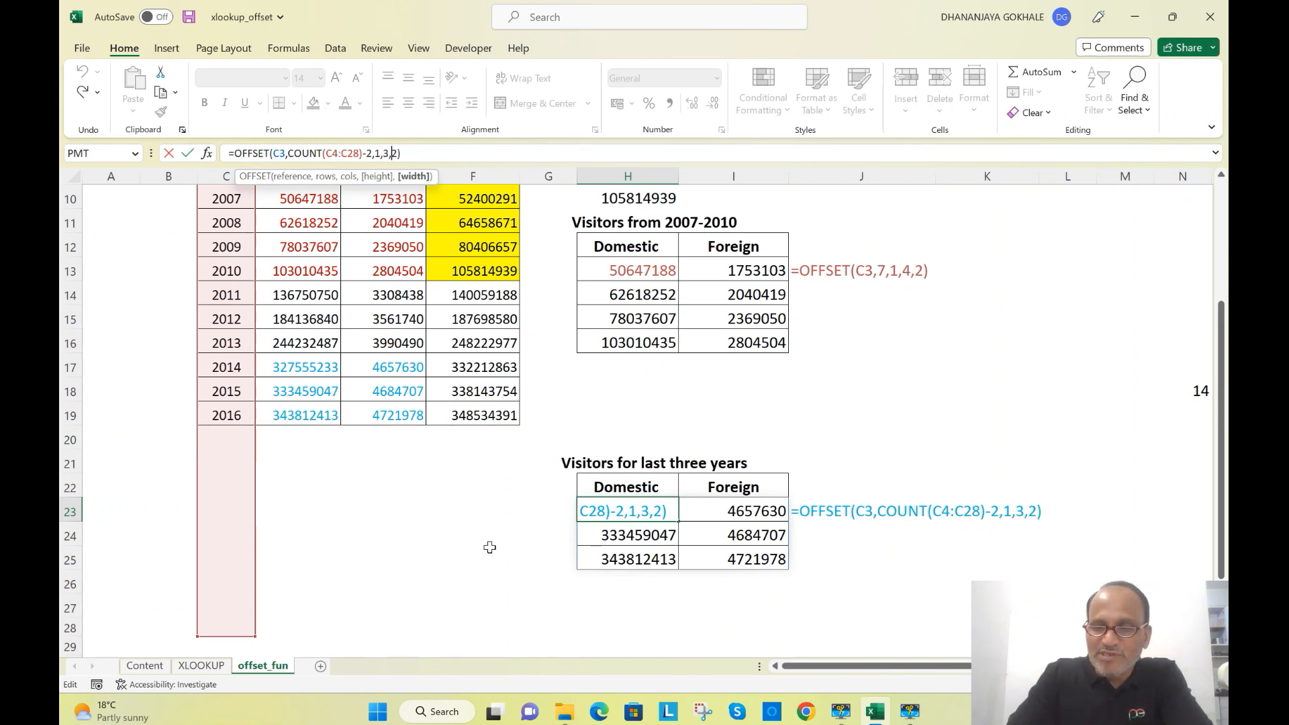
pyautogui.press('Return')
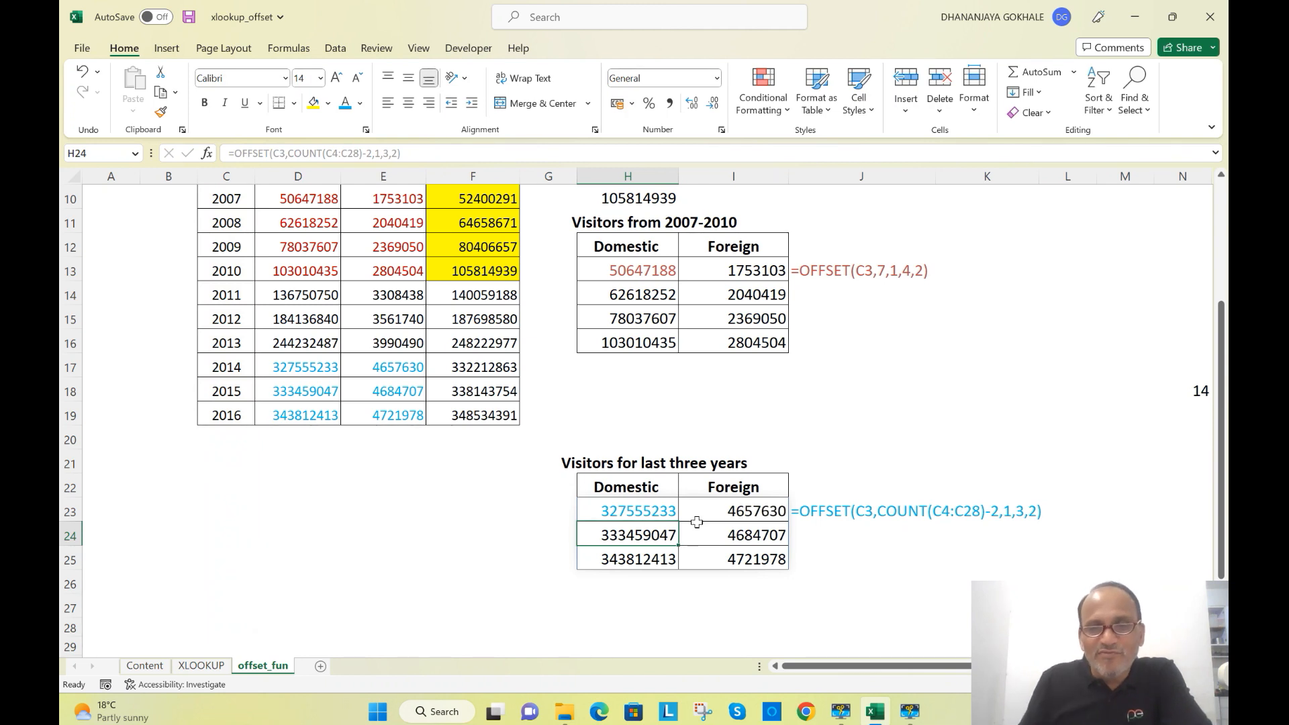
pyautogui.click(645, 512)
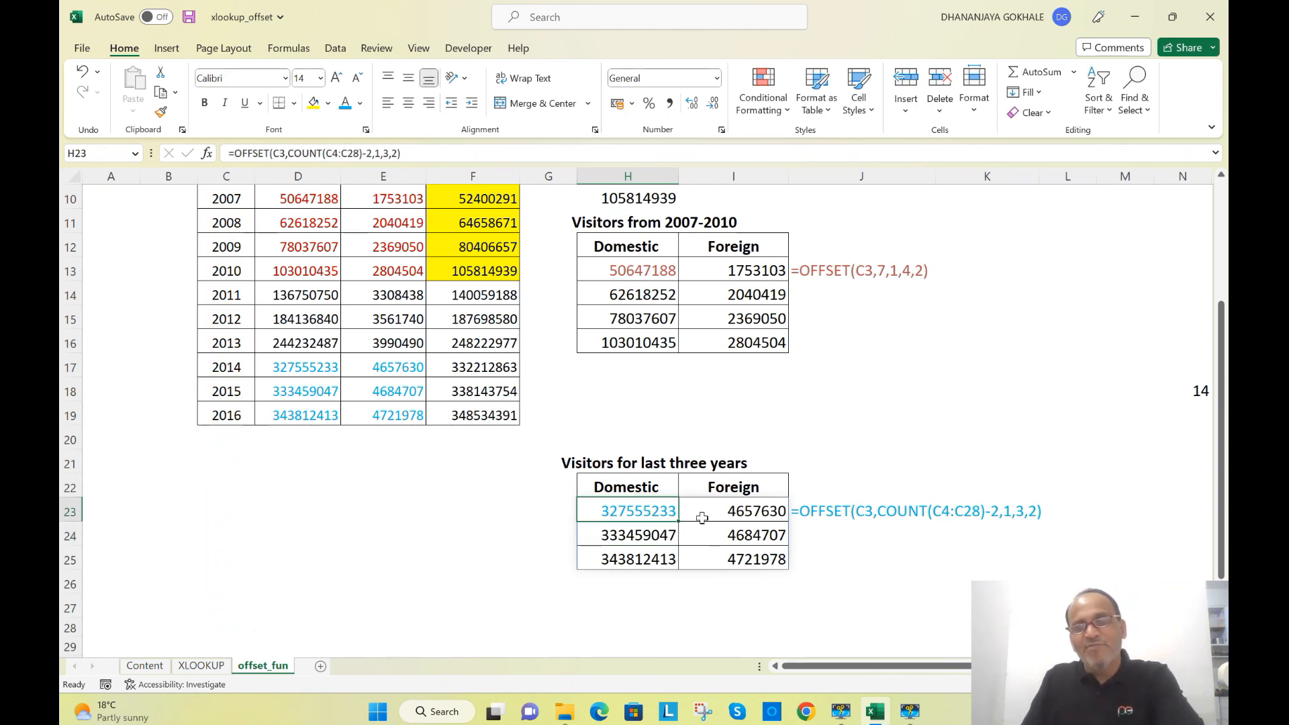